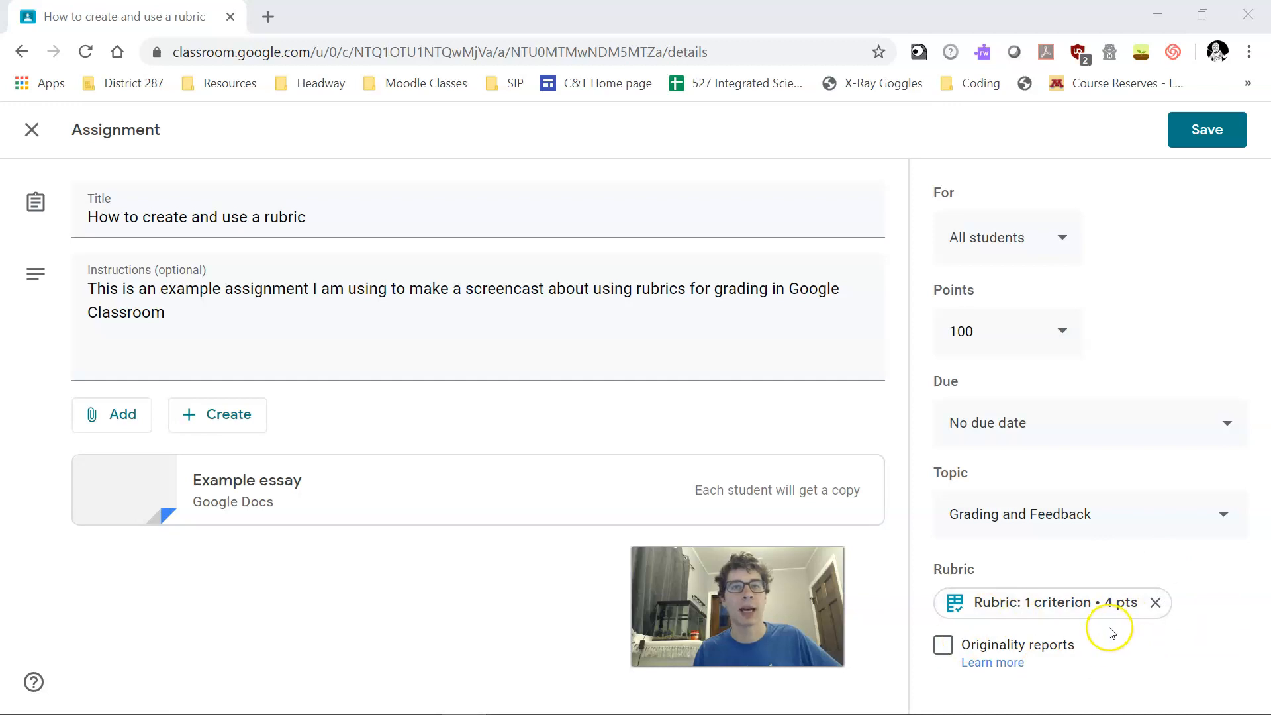
- Open the assignment's attached rubric for editing
click(960, 610)
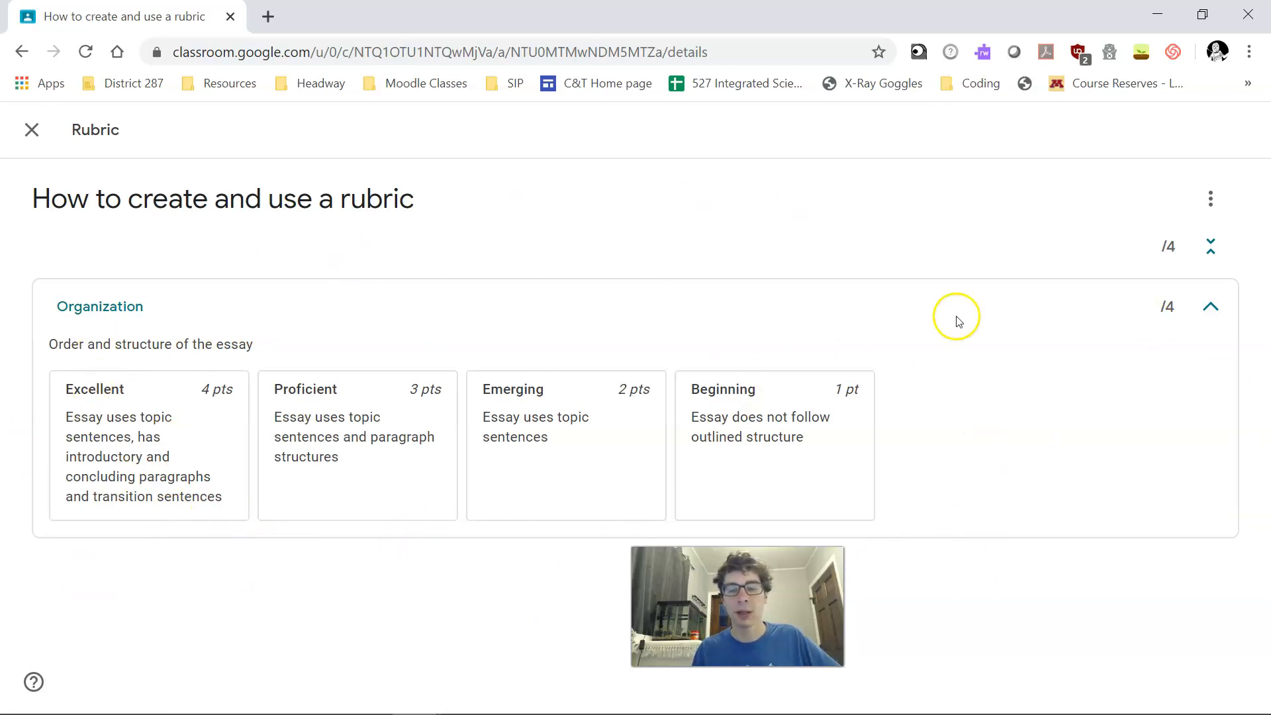
click(1212, 202)
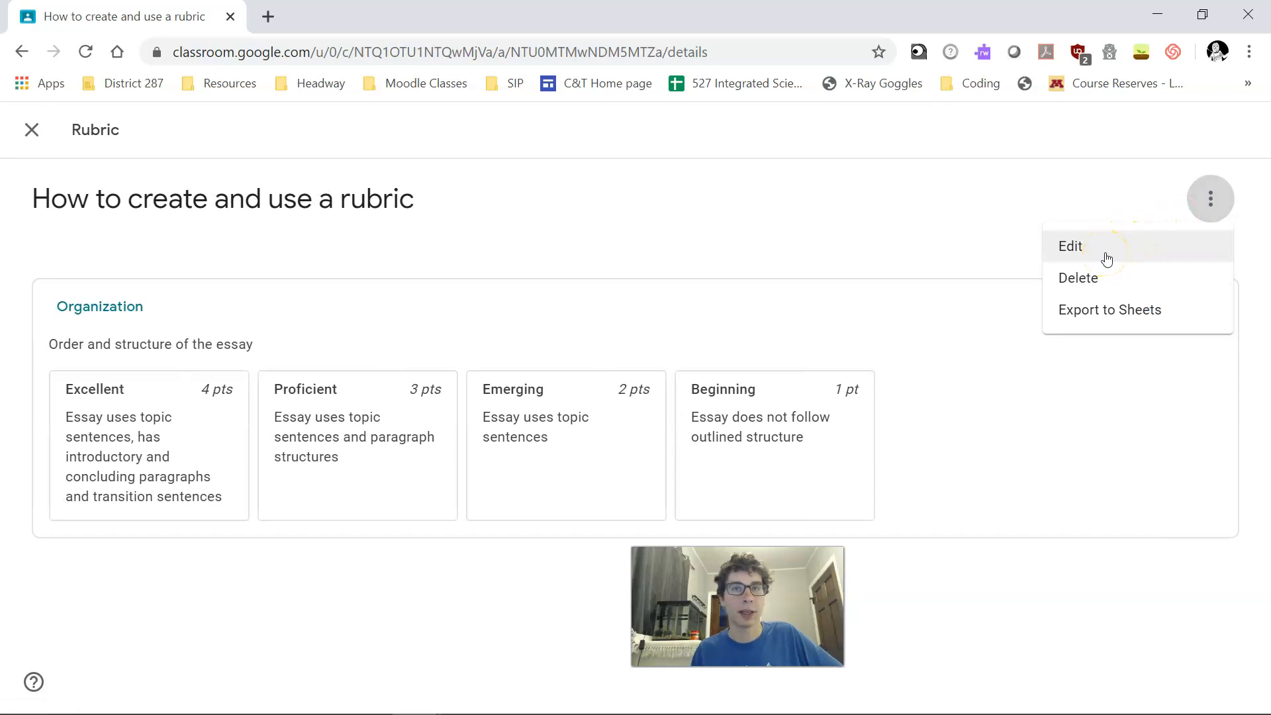
click(1106, 257)
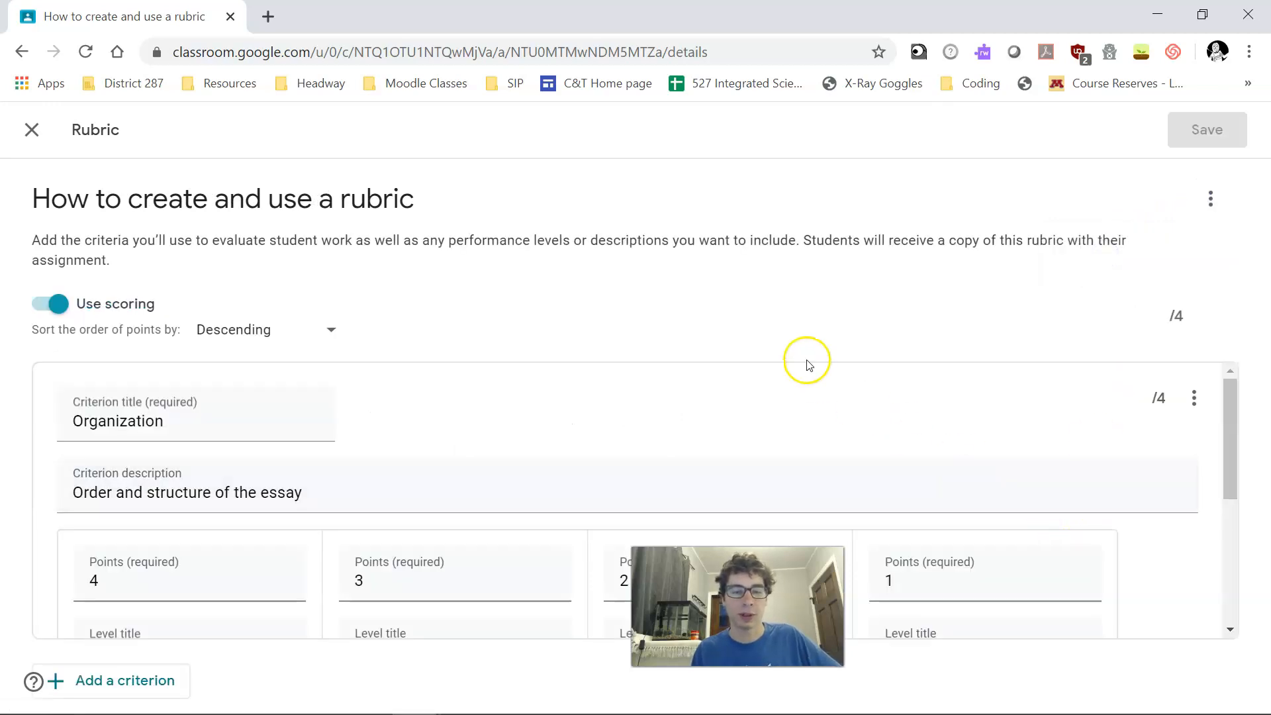
- Compare the Organization criterion's points, level titles and descriptions with the layout of the essay rubric spreadsheet
scroll(732, 488, down, 5)
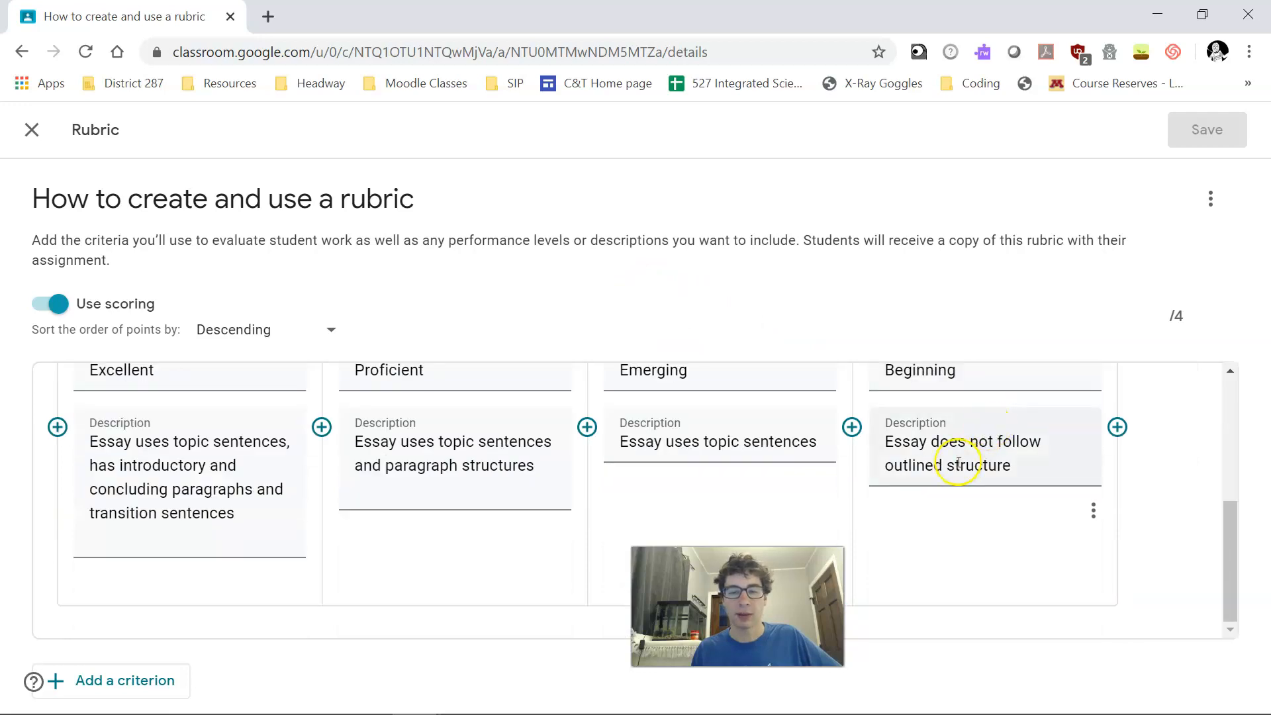
scroll(964, 459, up, 5)
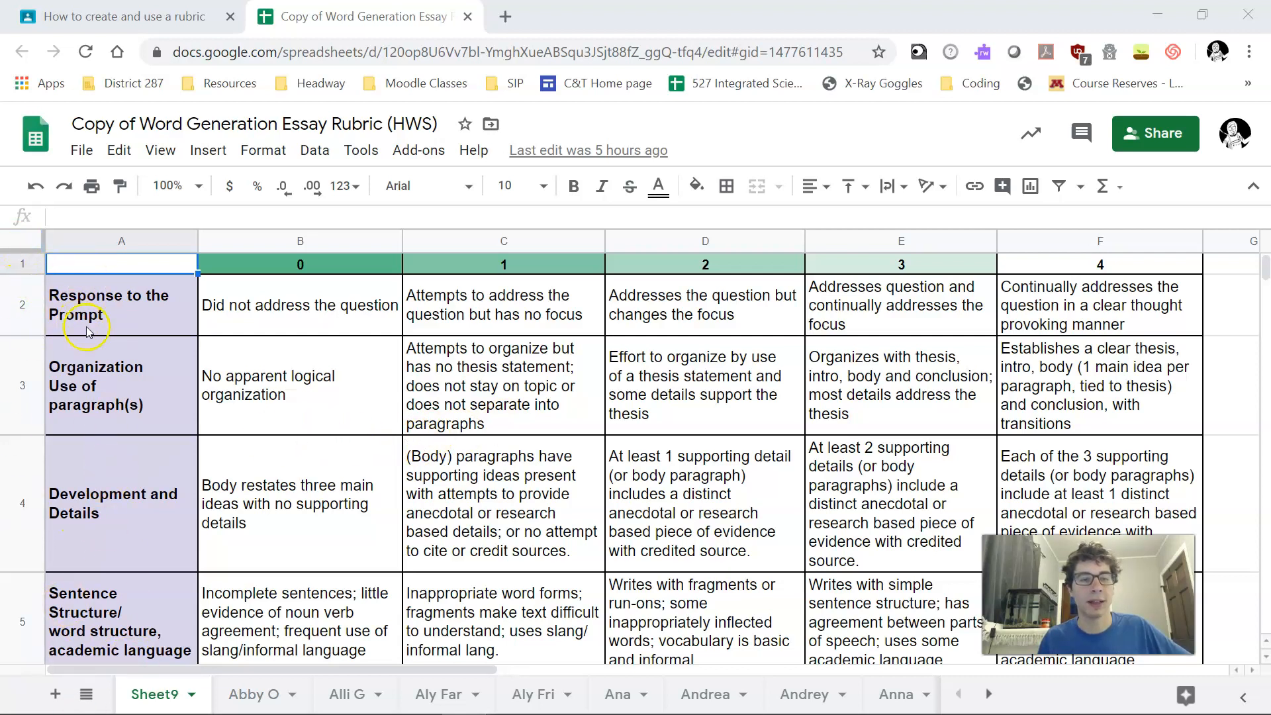
click(154, 9)
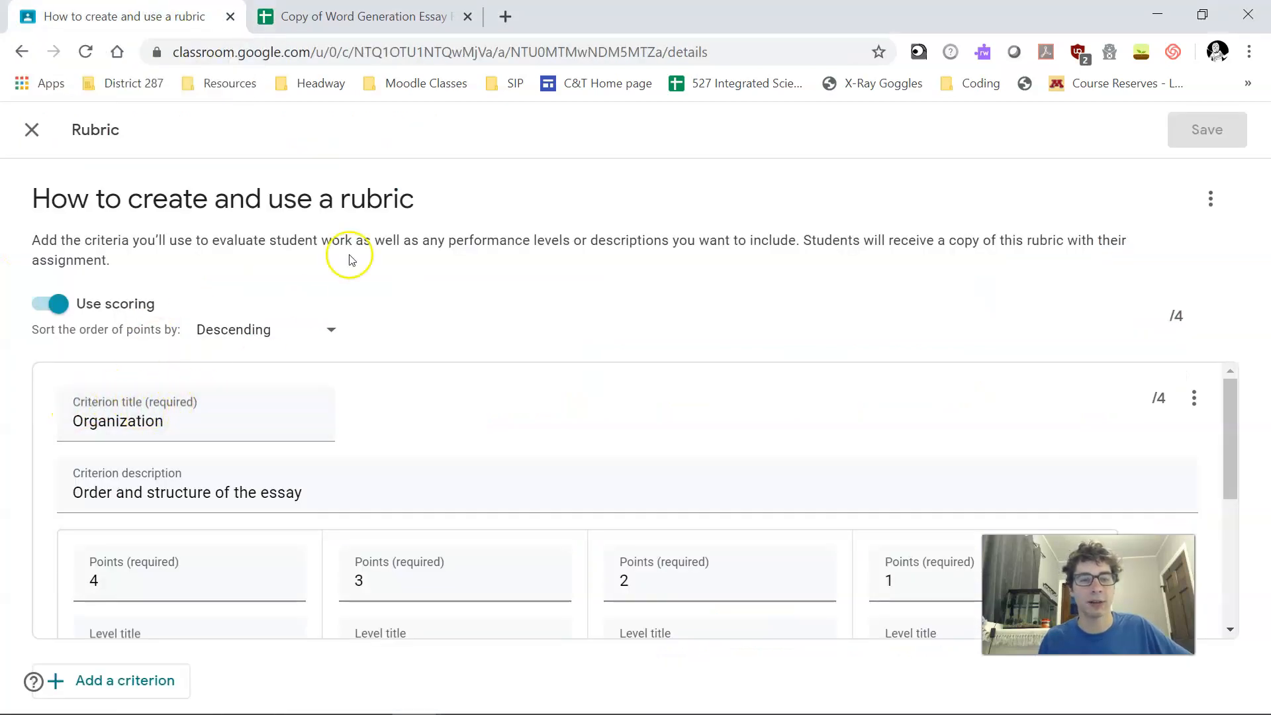
click(339, 16)
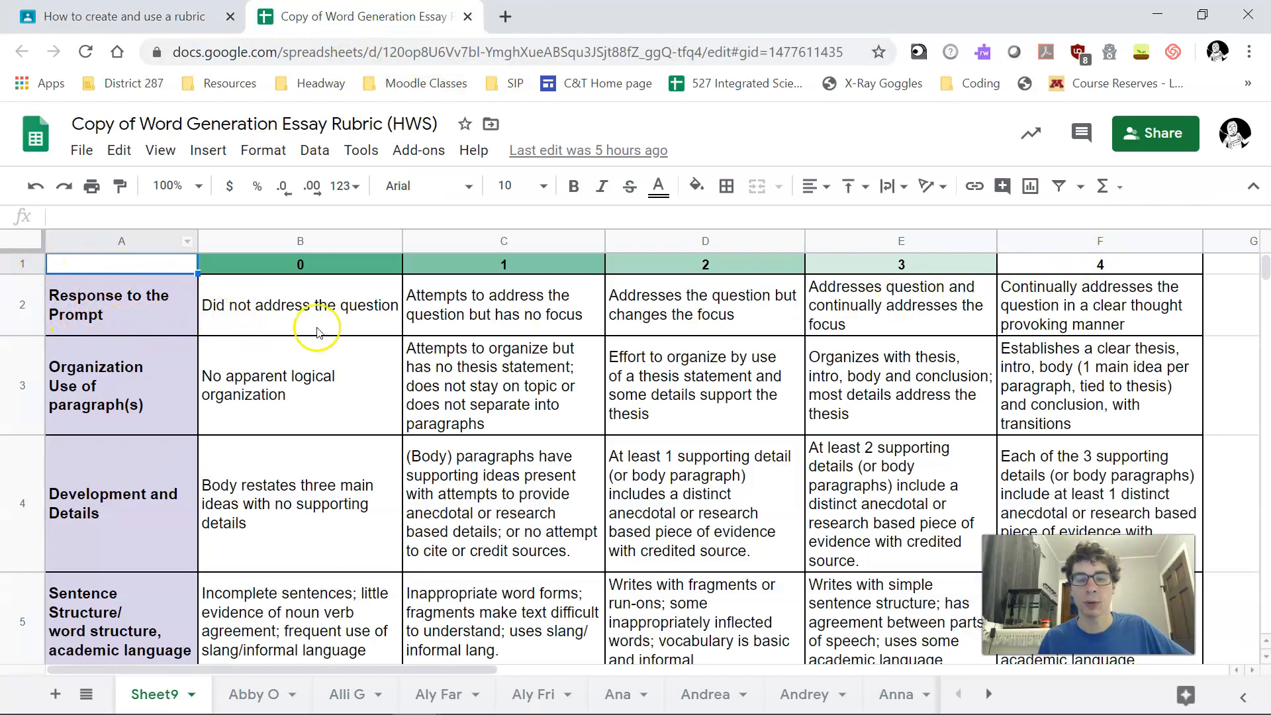
key(ctrl+shift+Tab)
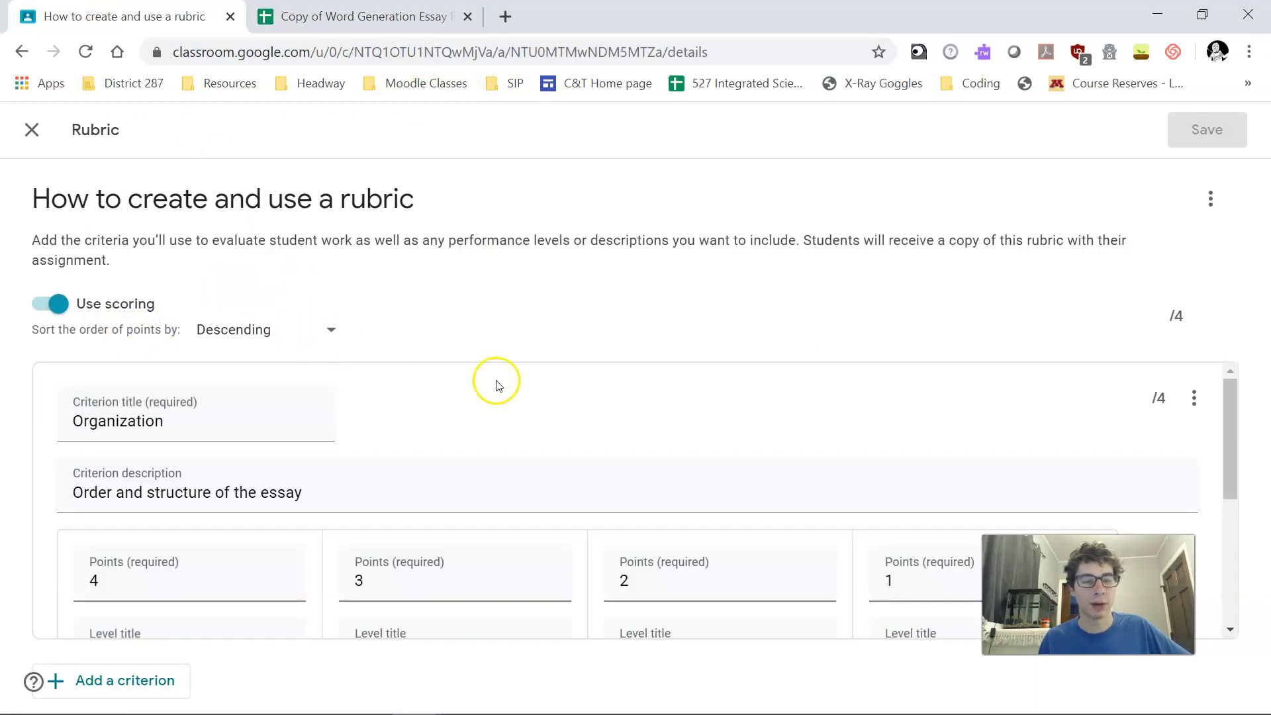
scroll(671, 395, down, 4)
scroll(240, 426, up, 4)
scroll(276, 539, down, 4)
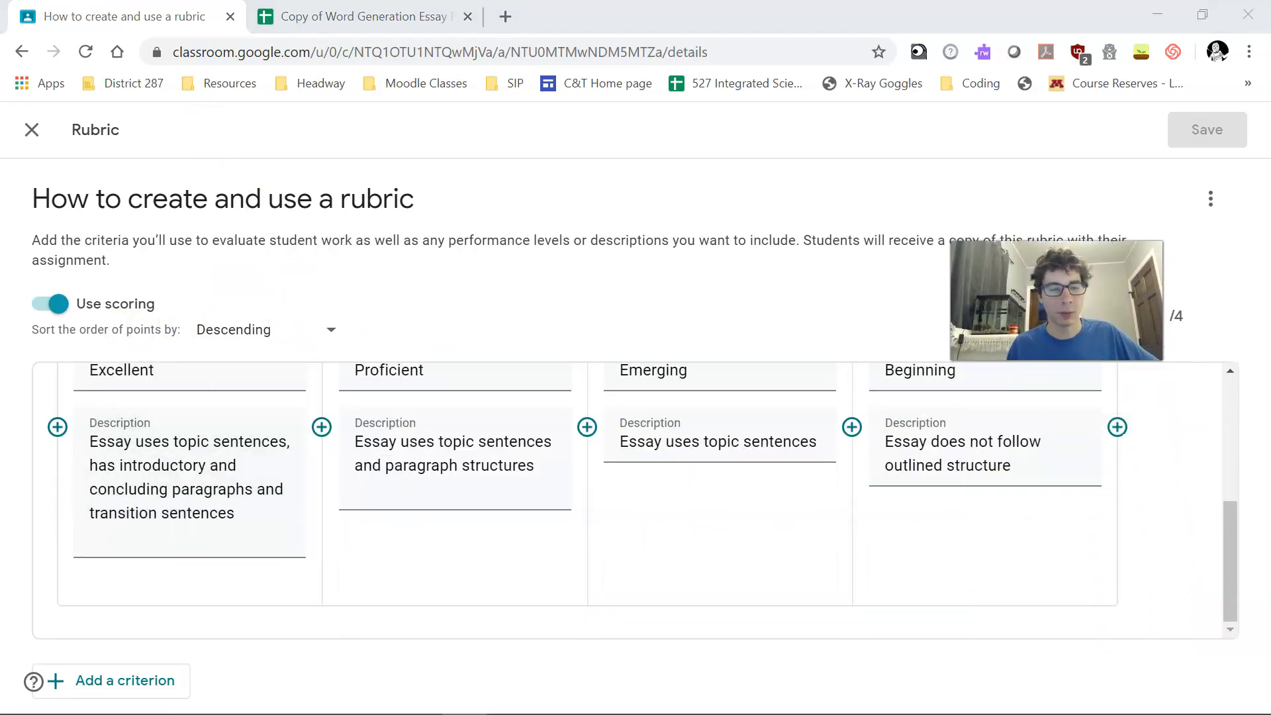
- Add a second criterion to the Classroom rubric, titled "Response to the prompt" after the spreadsheet's first row heading
click(135, 690)
right_click(135, 690)
click(100, 424)
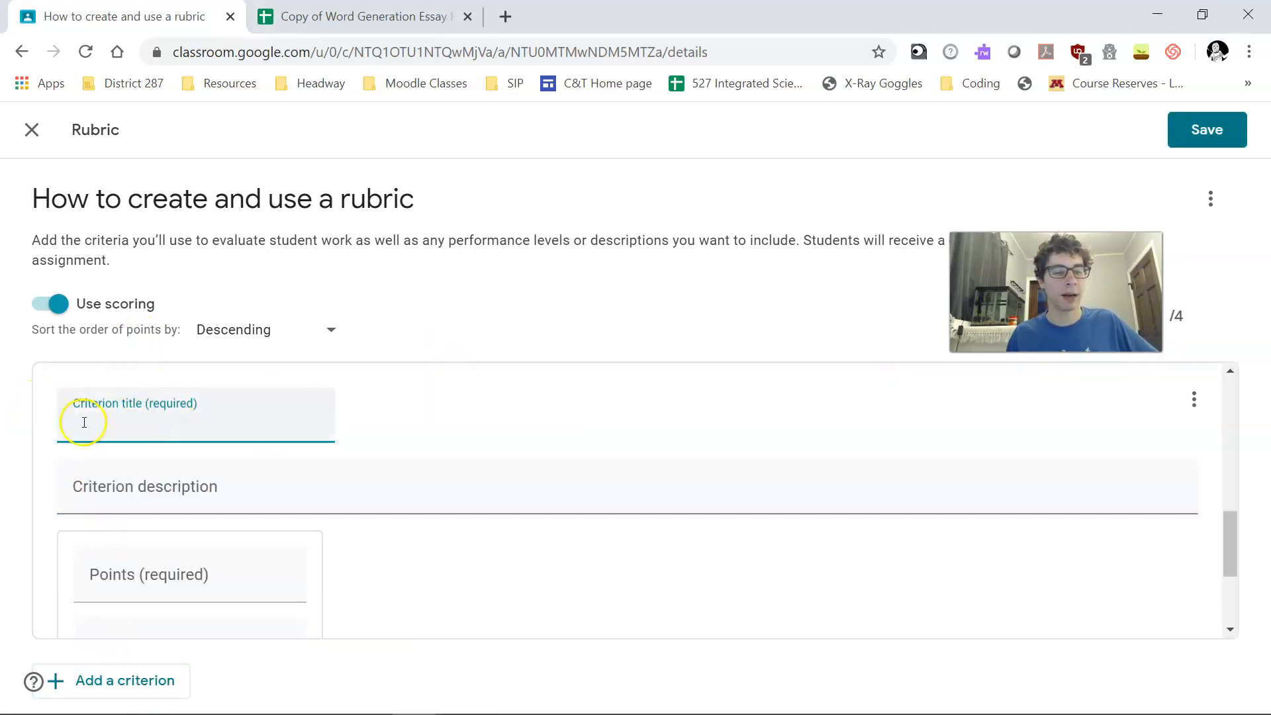
click(384, 19)
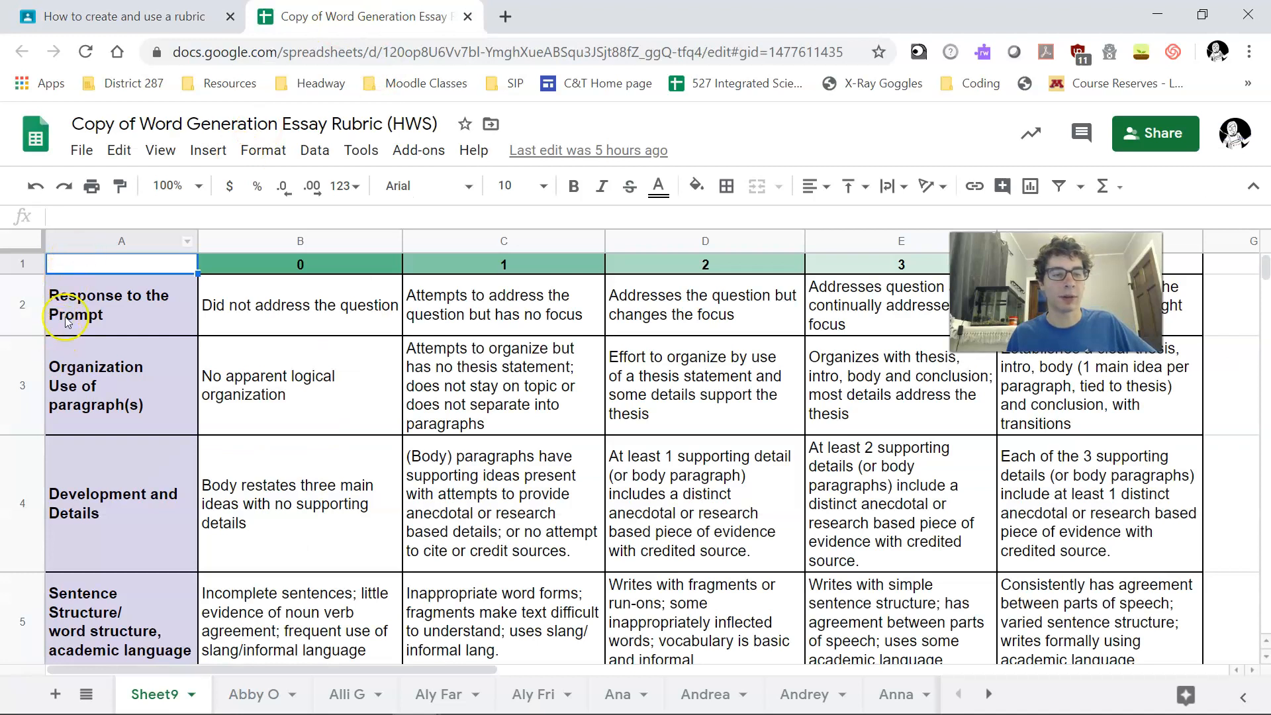
click(129, 17)
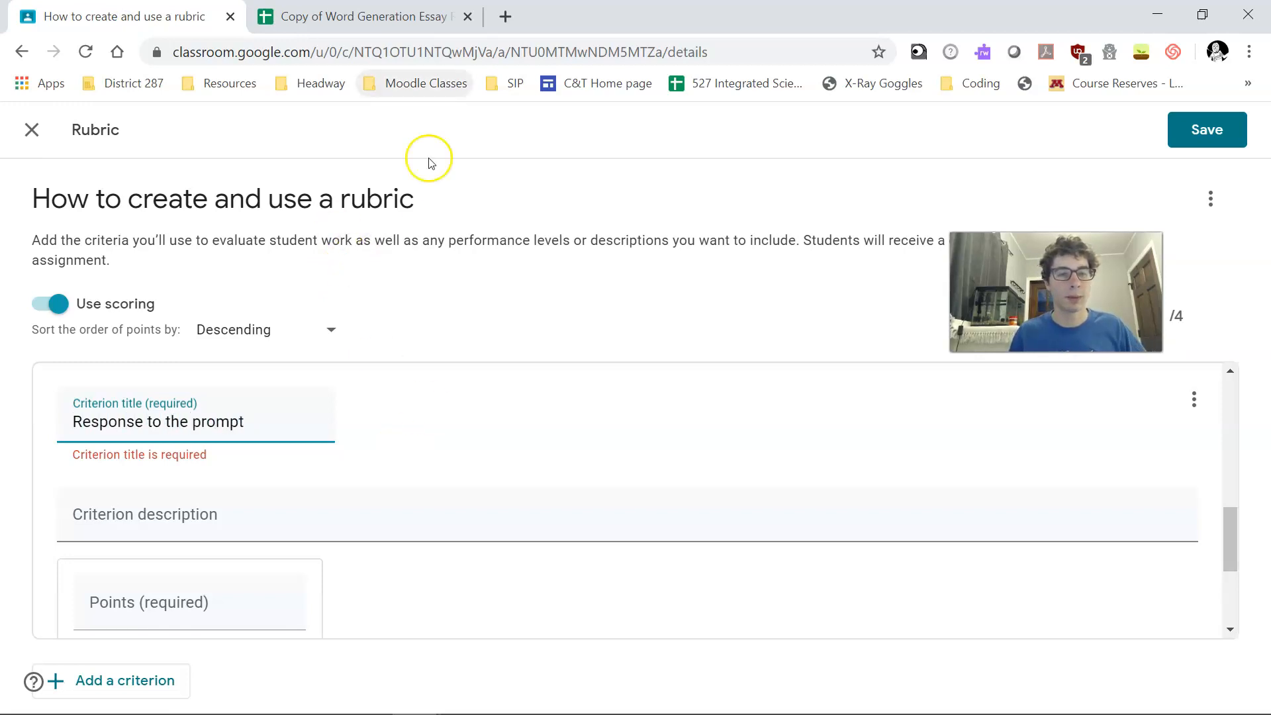
- Describe the "Response to the prompt" criterion as "How well did you answer the main question?"
click(371, 17)
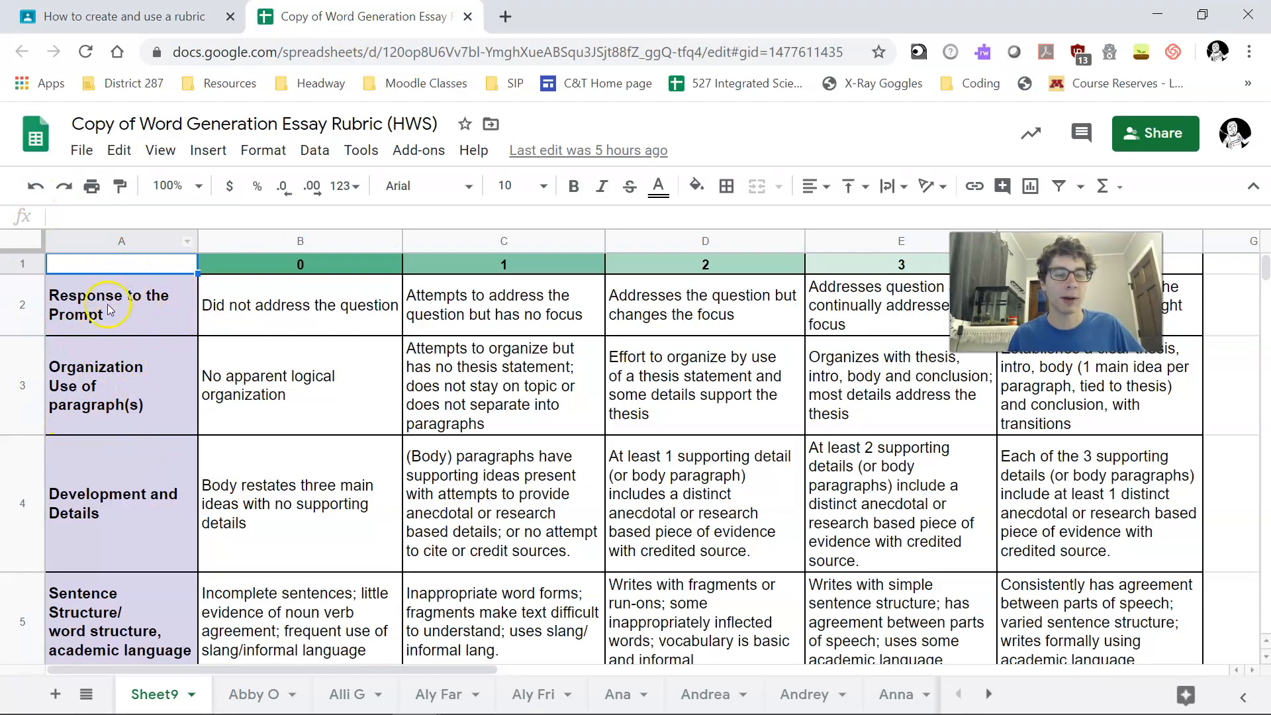
click(110, 321)
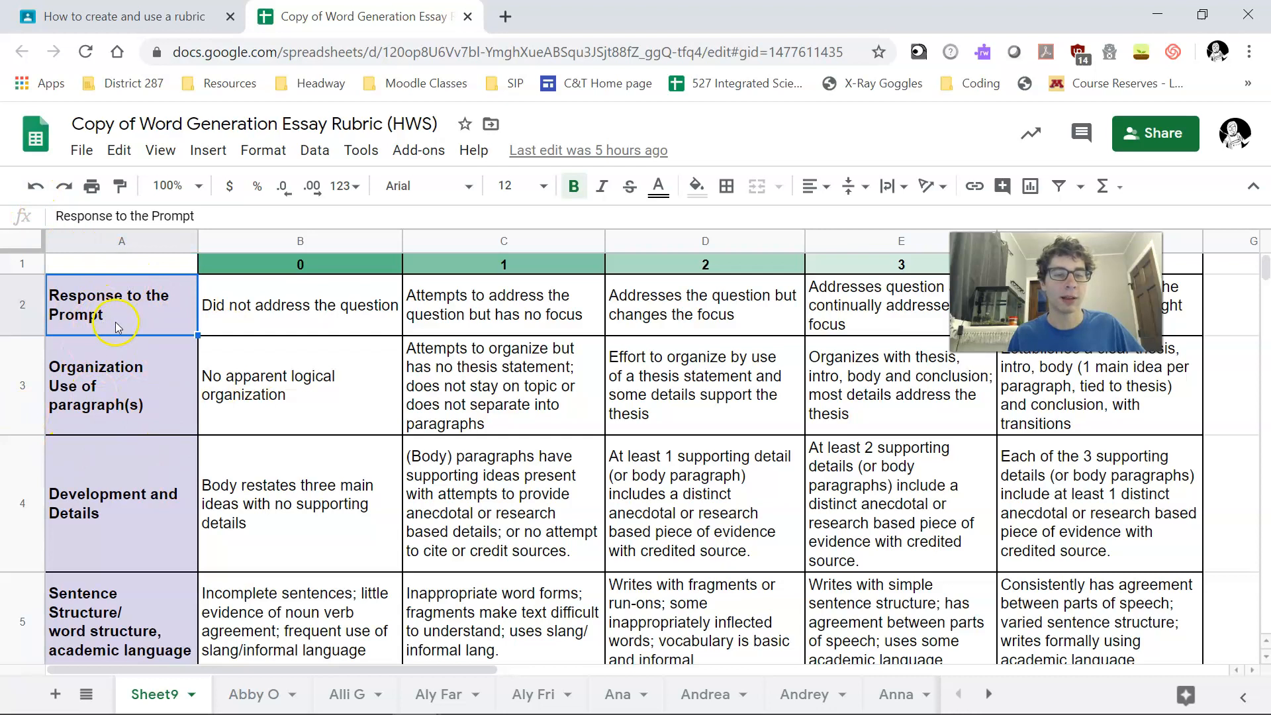
click(155, 16)
click(169, 487)
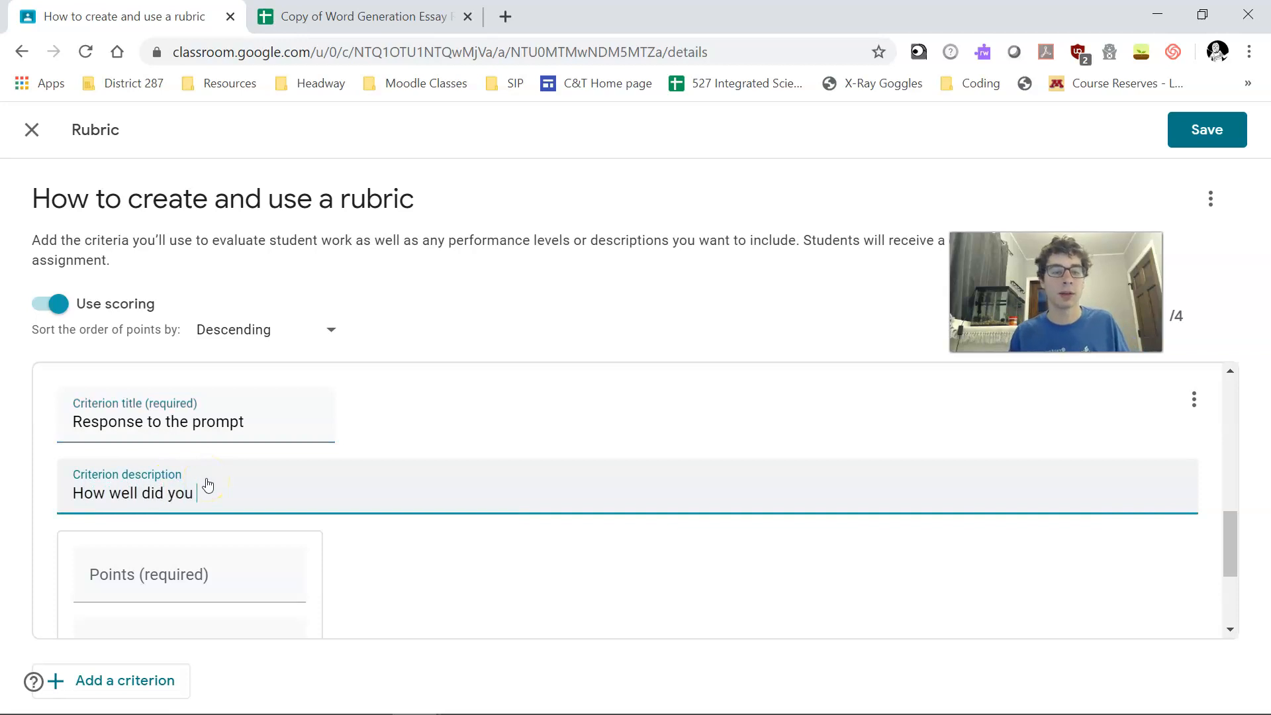
text(How well did you answer the main question?)
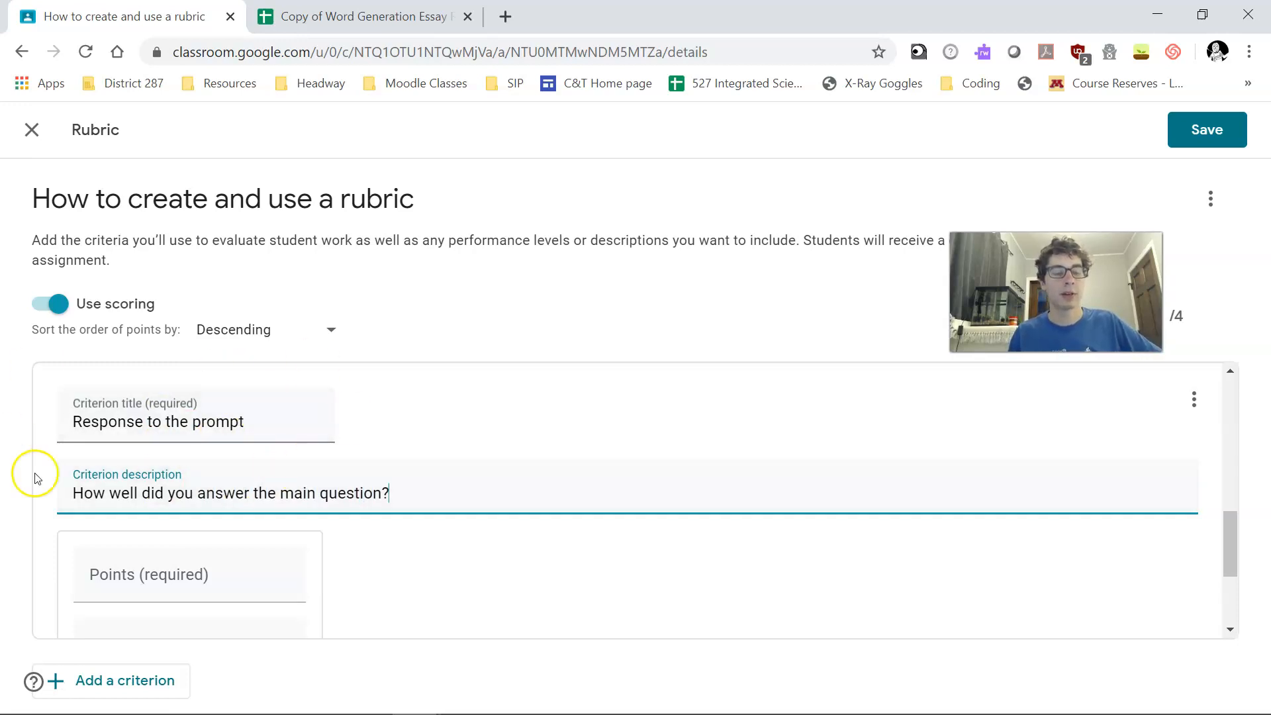
- Check the score levels across the header row of the essay rubric spreadsheet
scroll(536, 471, down, 2)
click(169, 467)
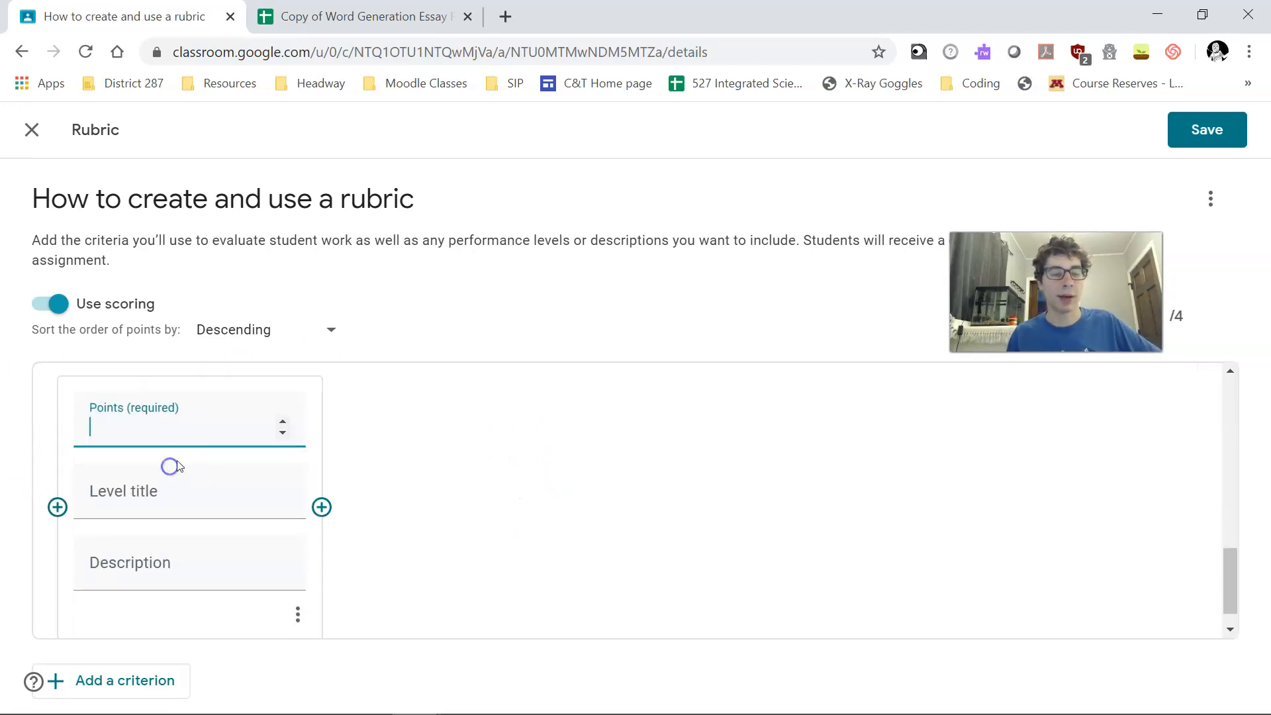
click(311, 17)
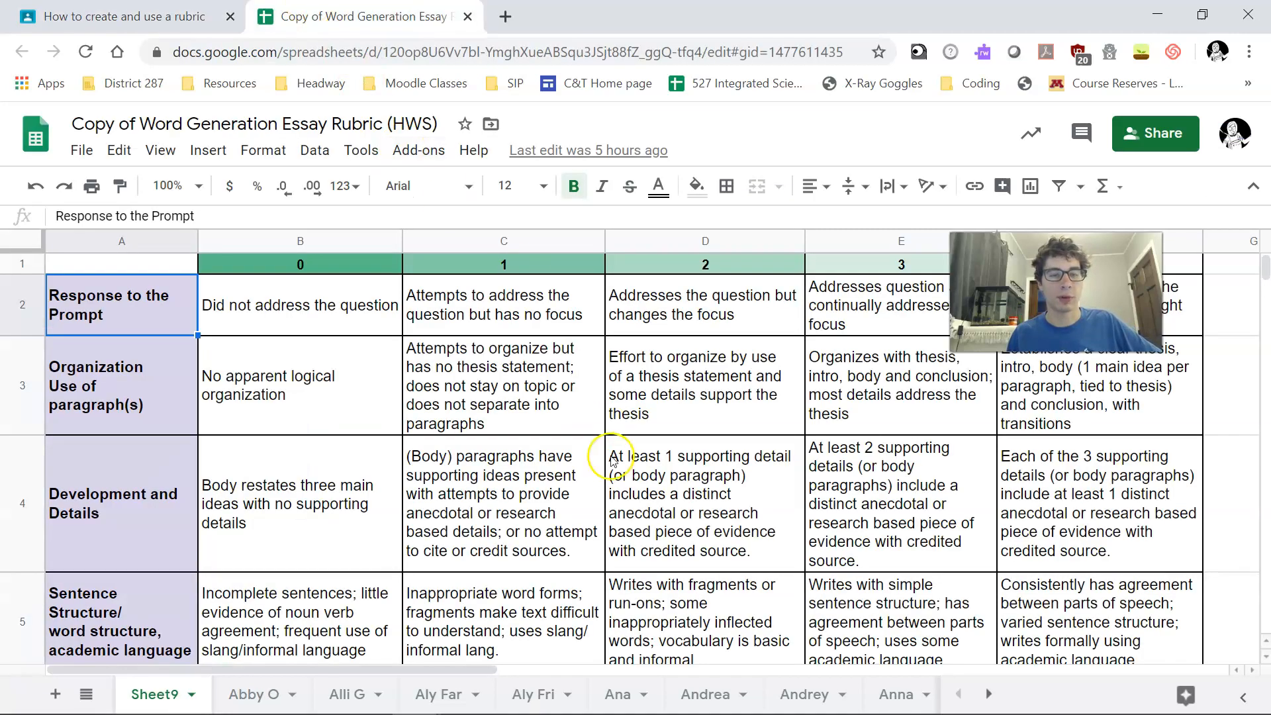
drag(1055, 242, 1127, 439)
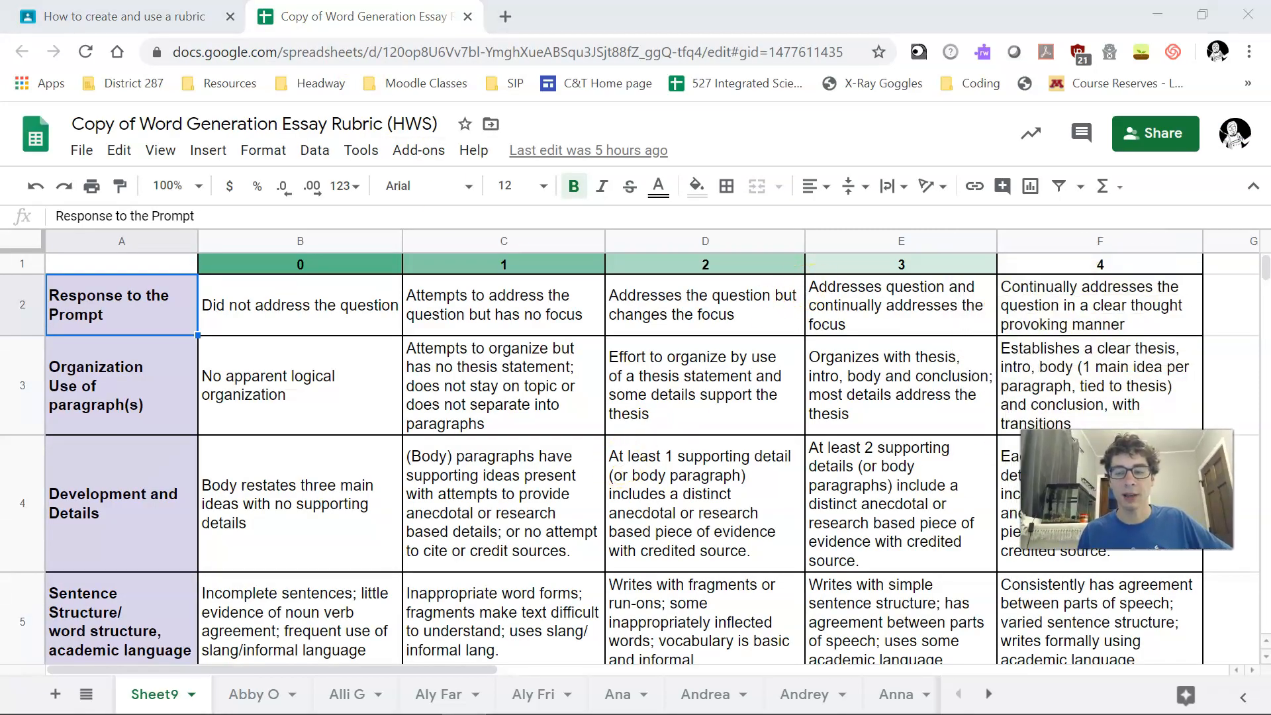
click(265, 261)
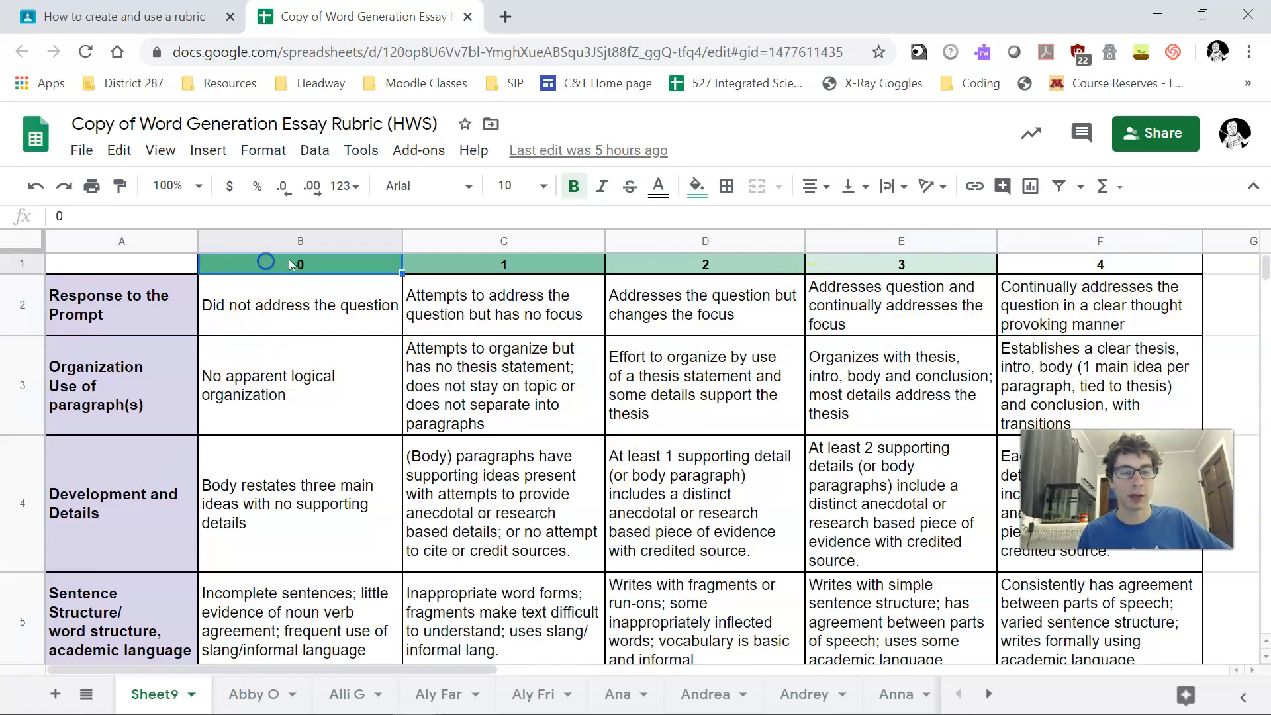
click(487, 265)
click(695, 265)
click(846, 268)
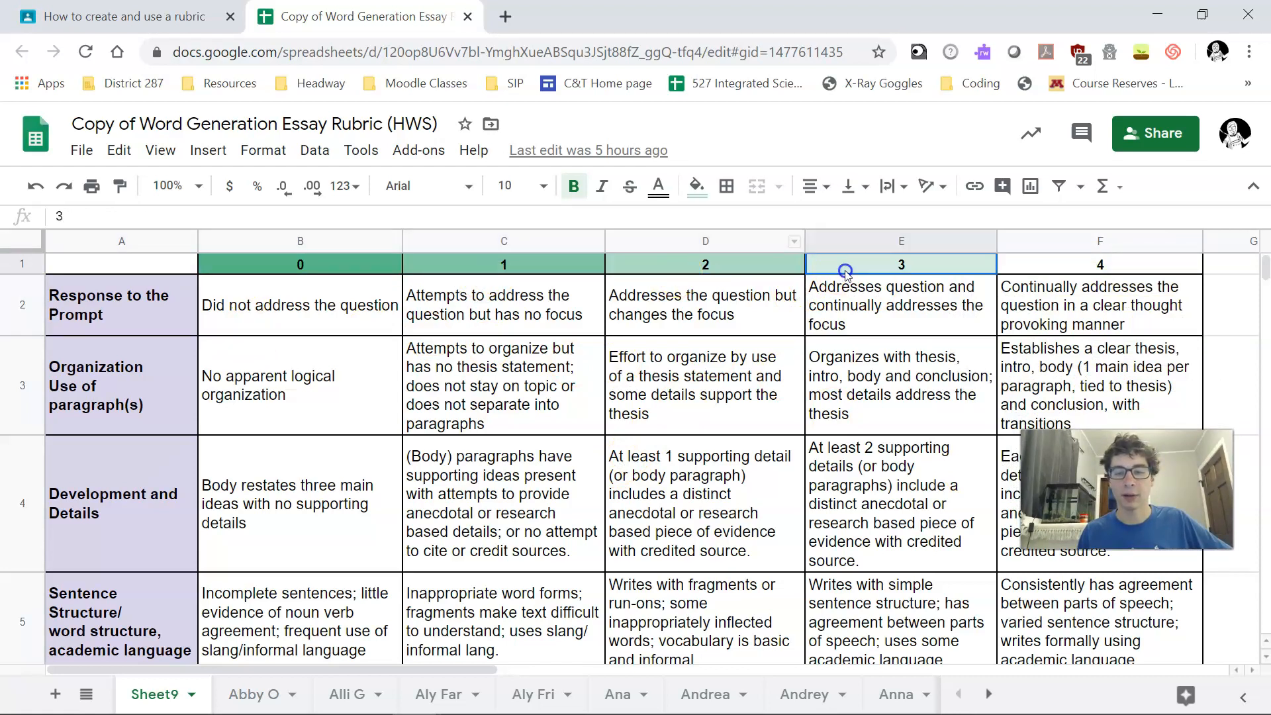
click(1067, 266)
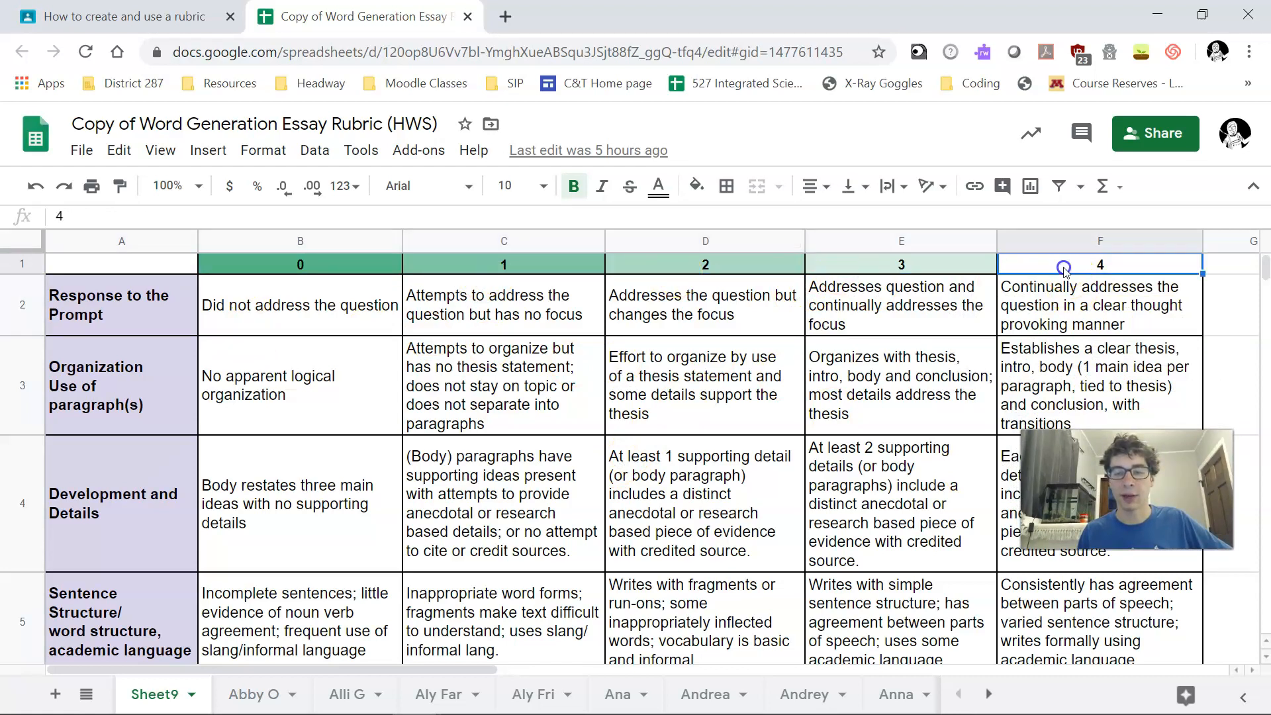
- Insert a row below the spreadsheet's score header and label scores 0 and 1 as Beginner and Emerging
right_click(27, 268)
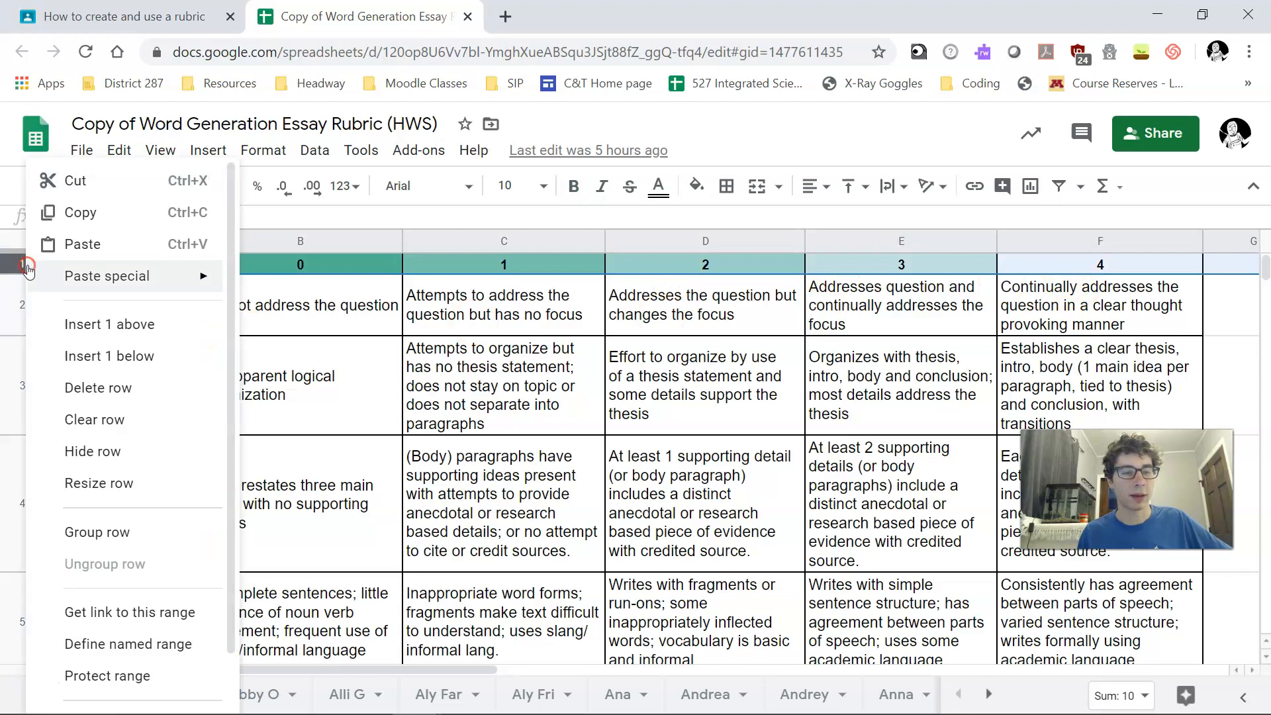
click(141, 357)
click(293, 286)
text(Beginner)
key(Tab)
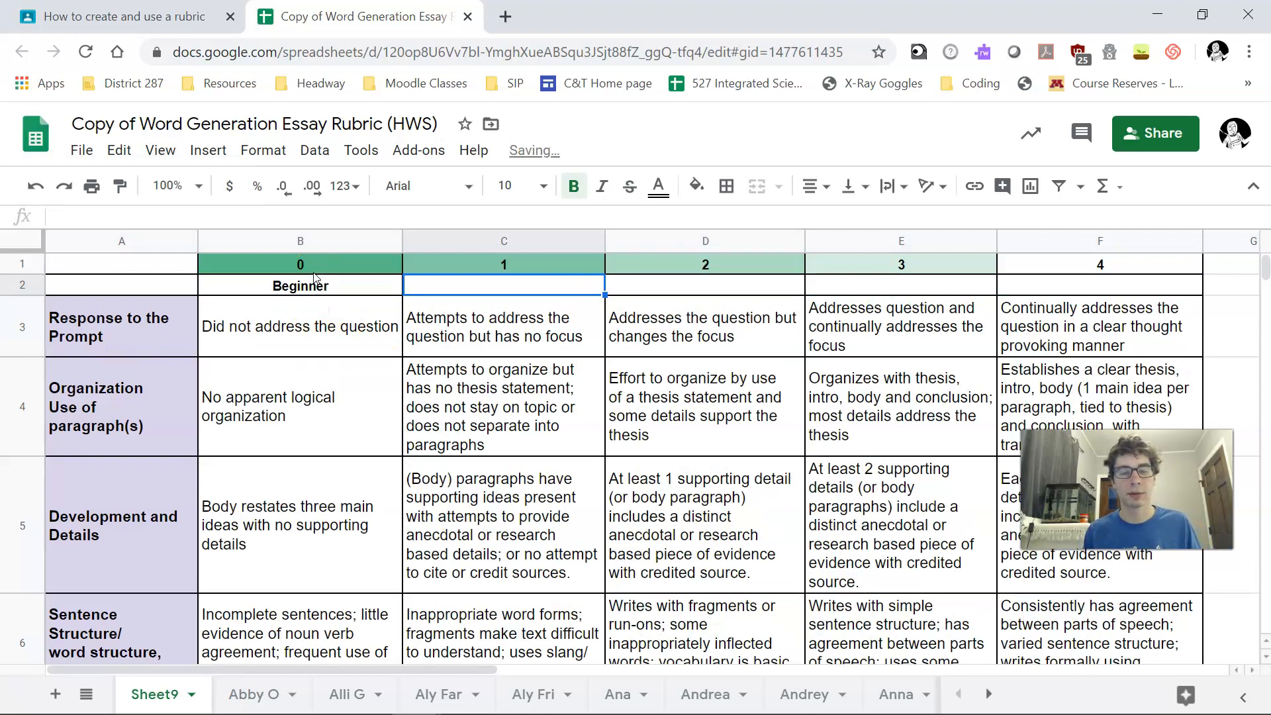
text(Emerging)
key(Tab)
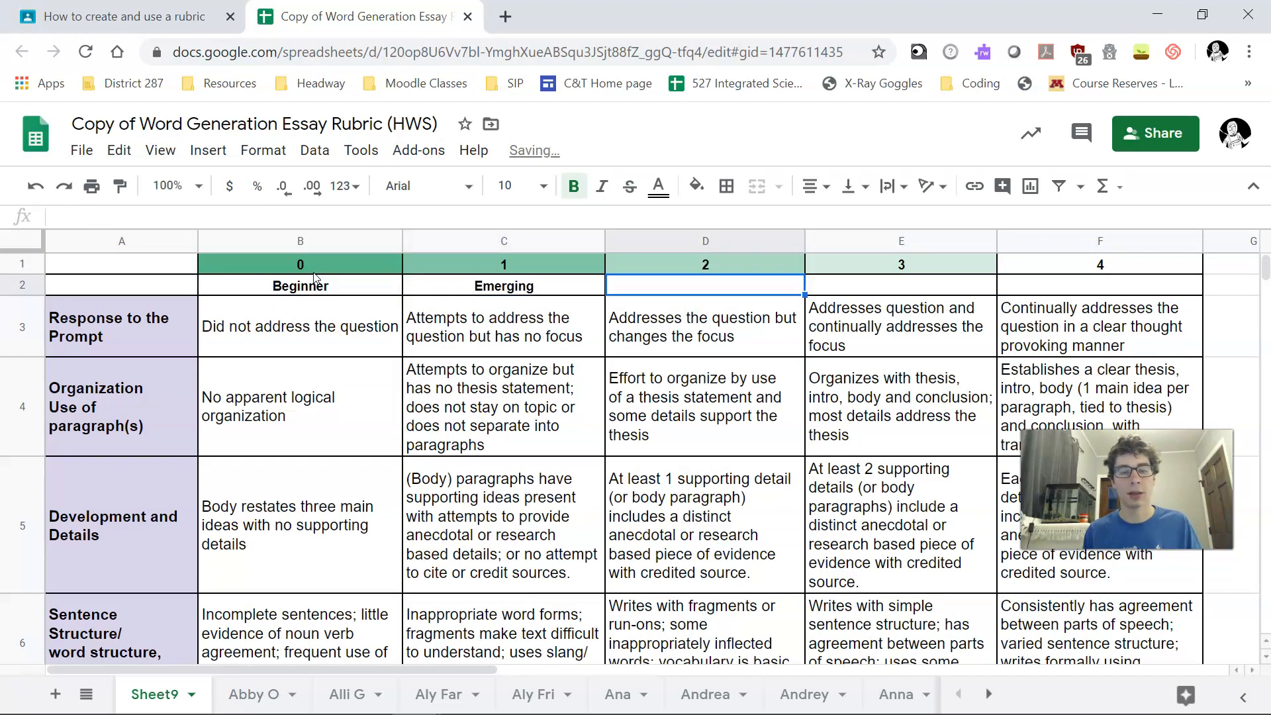
text(Prof)
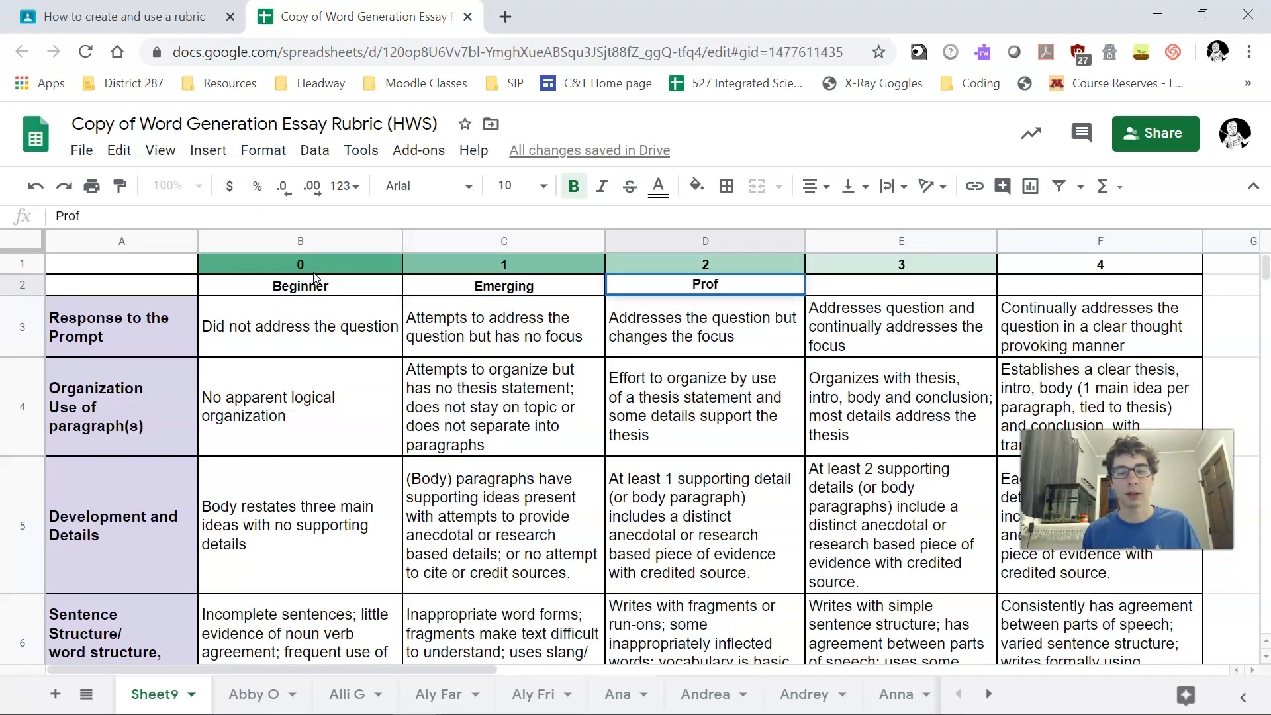
text(icien)
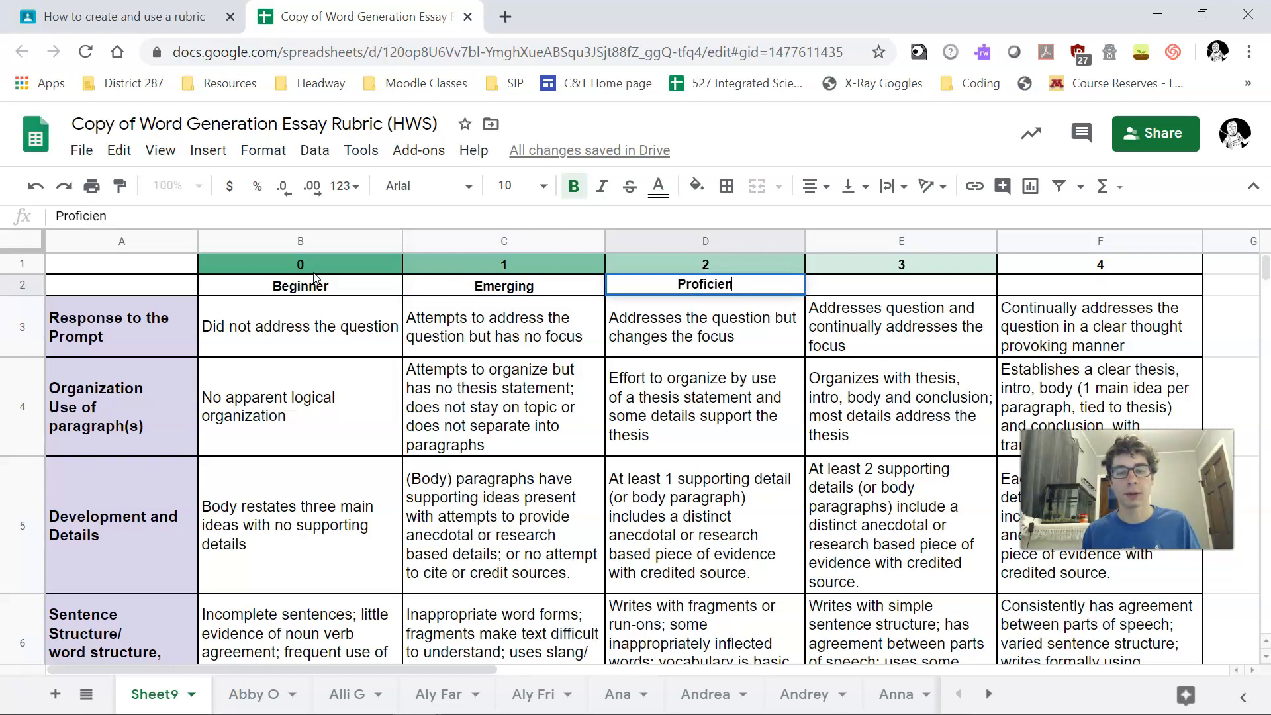
key(BackSpace)
key(BackSpace)
key(BackSpace)
key(BackSpace)
key(BackSpace)
key(BackSpace)
key(BackSpace)
key(BackSpace)
- Label scores 2, 3 and 4 in the new row as Developing, Proficient and Excellent
text(Developing)
key(Tab)
text(Proficient)
key(Tab)
text(Ex)
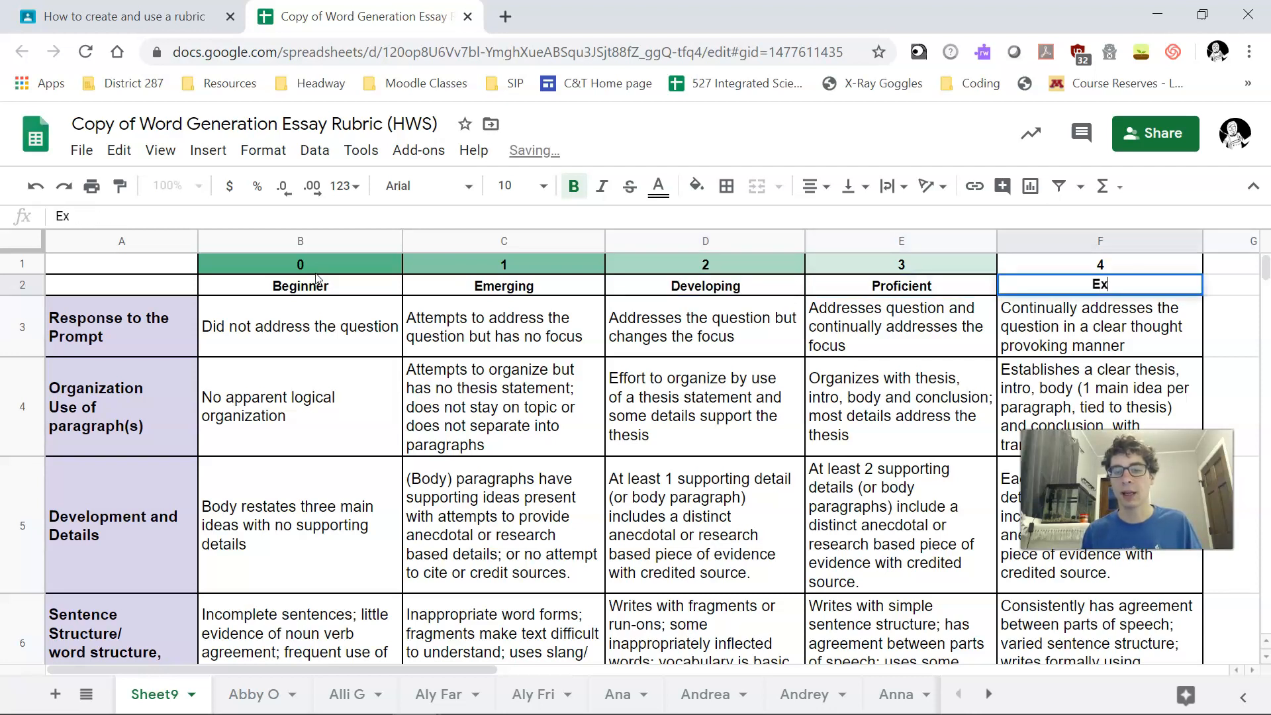
text(cellent)
- Return to the Classroom rubric, check the Organization criterion's levels, and give the first "Response to the prompt" level 4 points
click(150, 10)
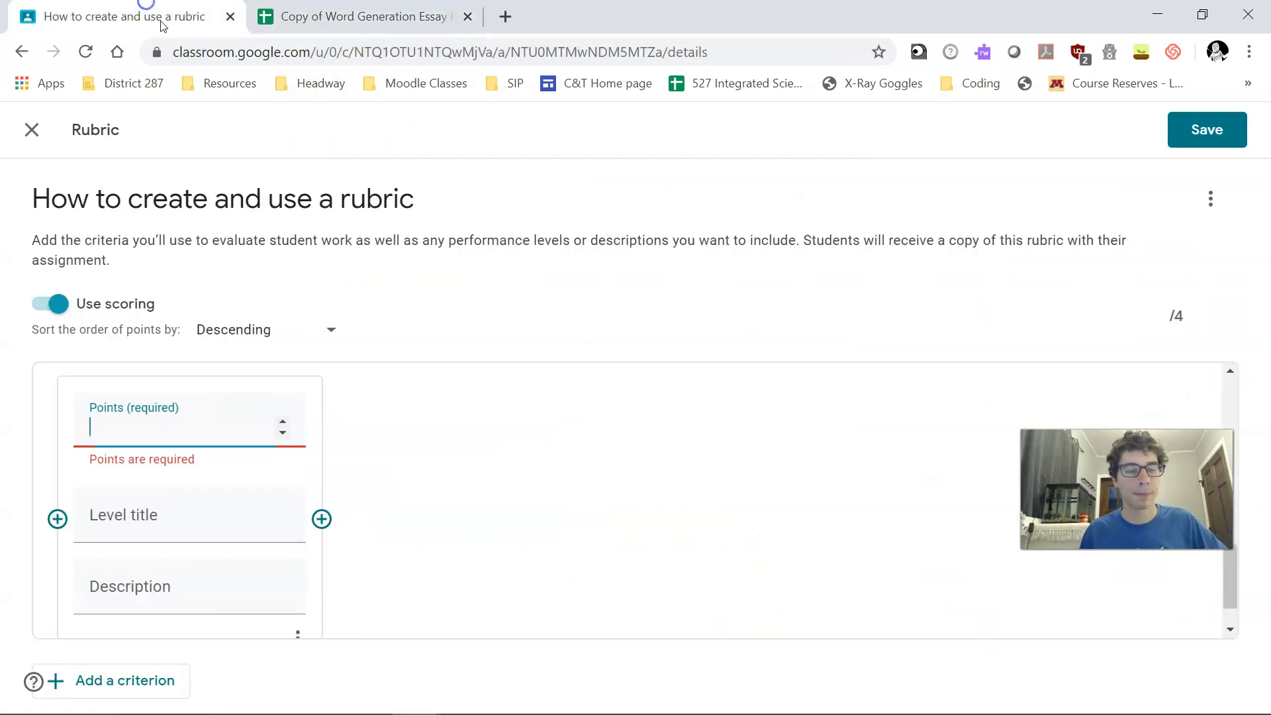
scroll(418, 425, up, 10)
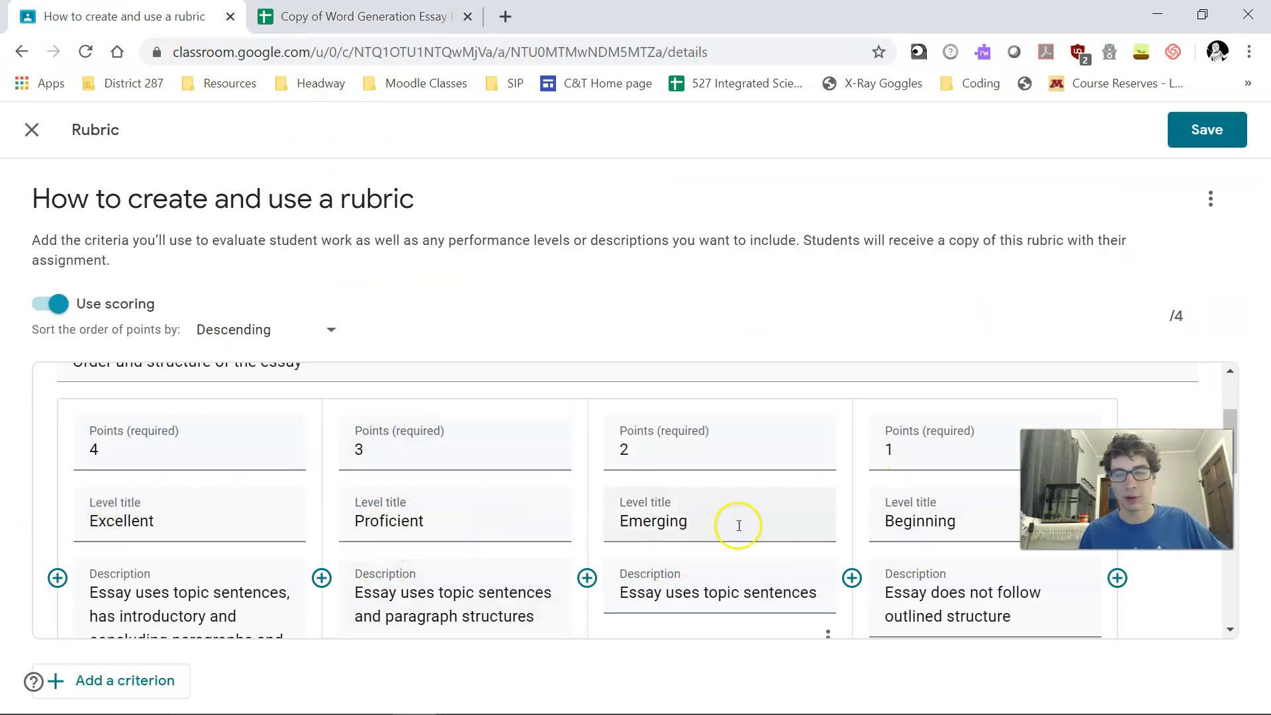
scroll(505, 454, down, 5)
click(124, 509)
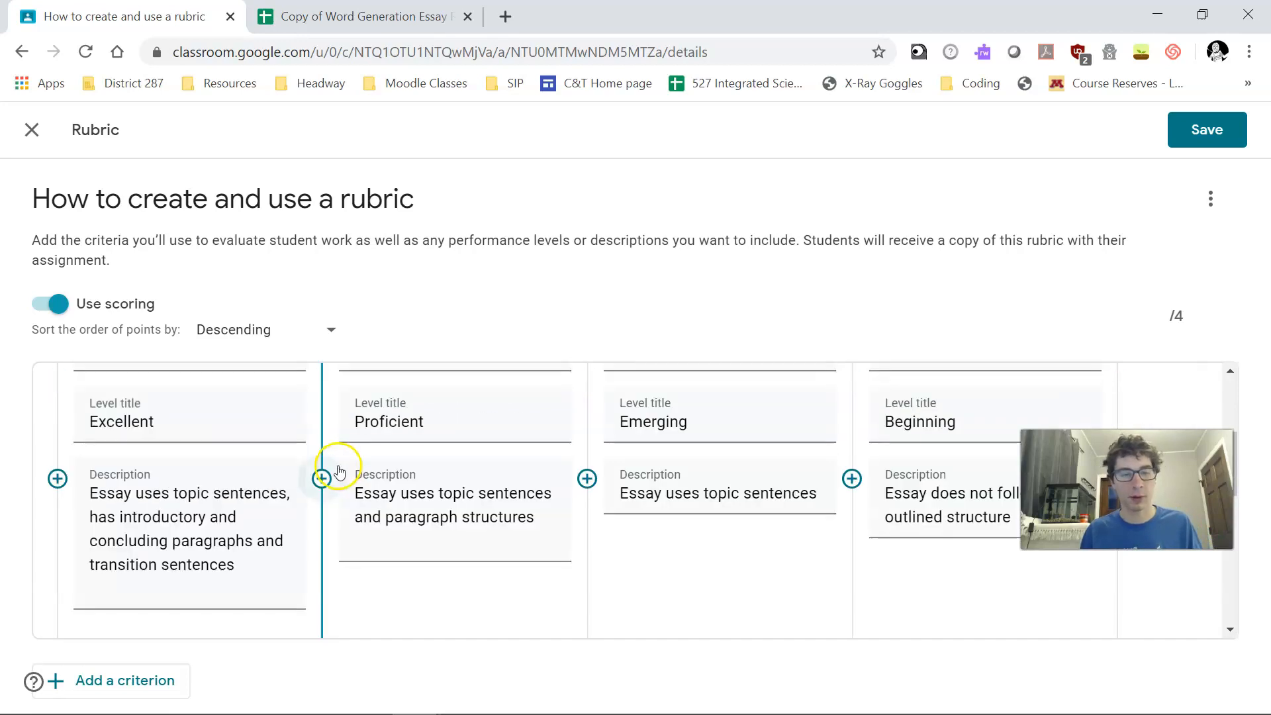
scroll(335, 477, up, 2)
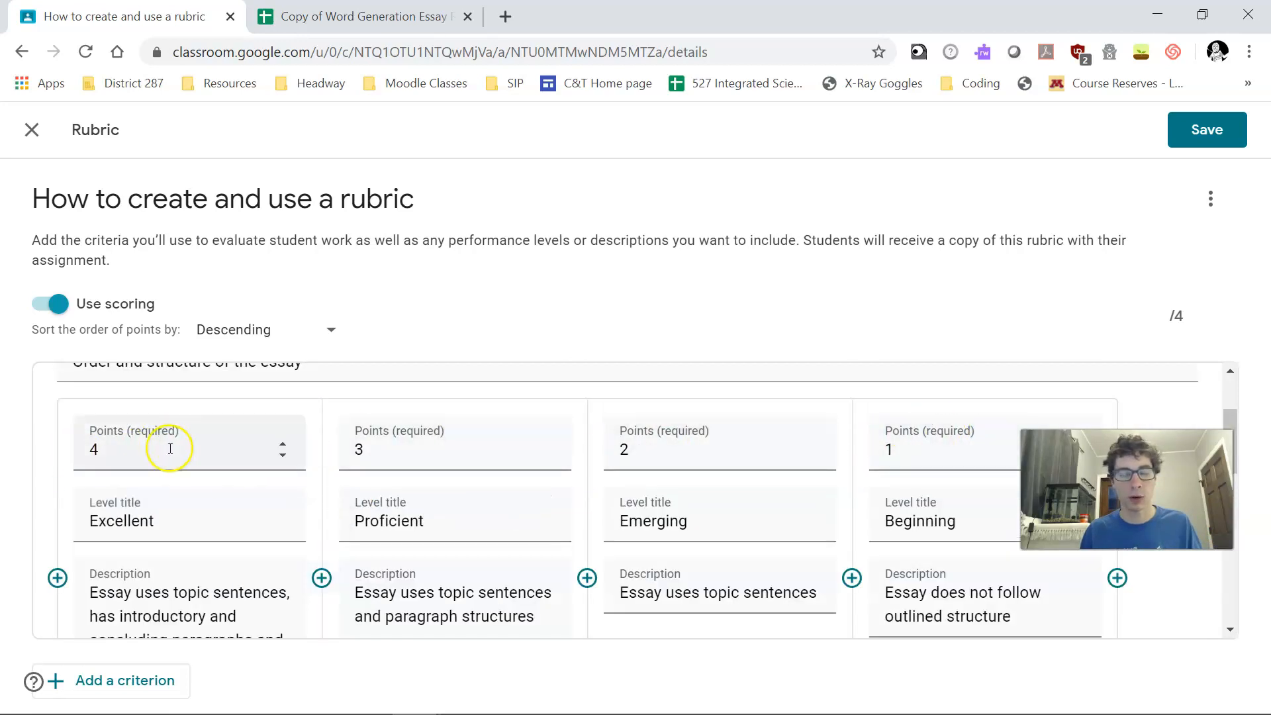
scroll(163, 434, down, 10)
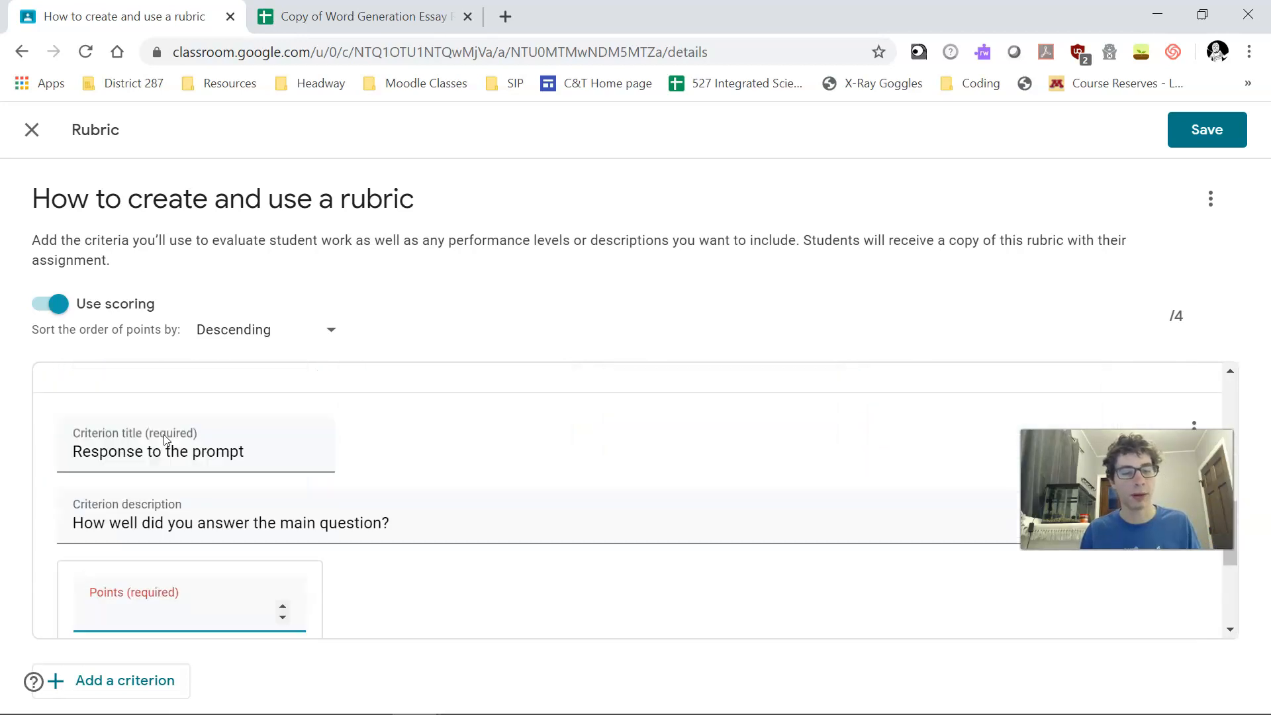
click(125, 514)
text(4)
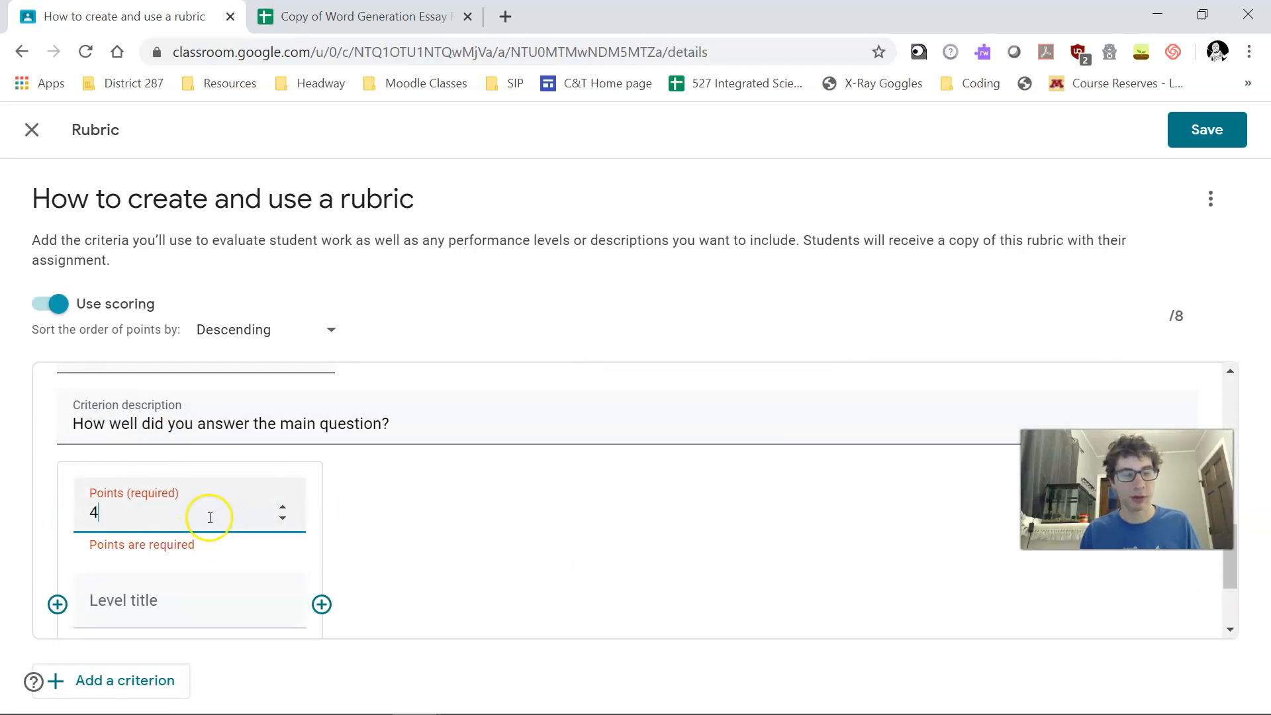
- Title the 4-point level of the "Response to the prompt" criterion "Excellence", correcting its spelling
scroll(166, 530, down, 2)
click(147, 508)
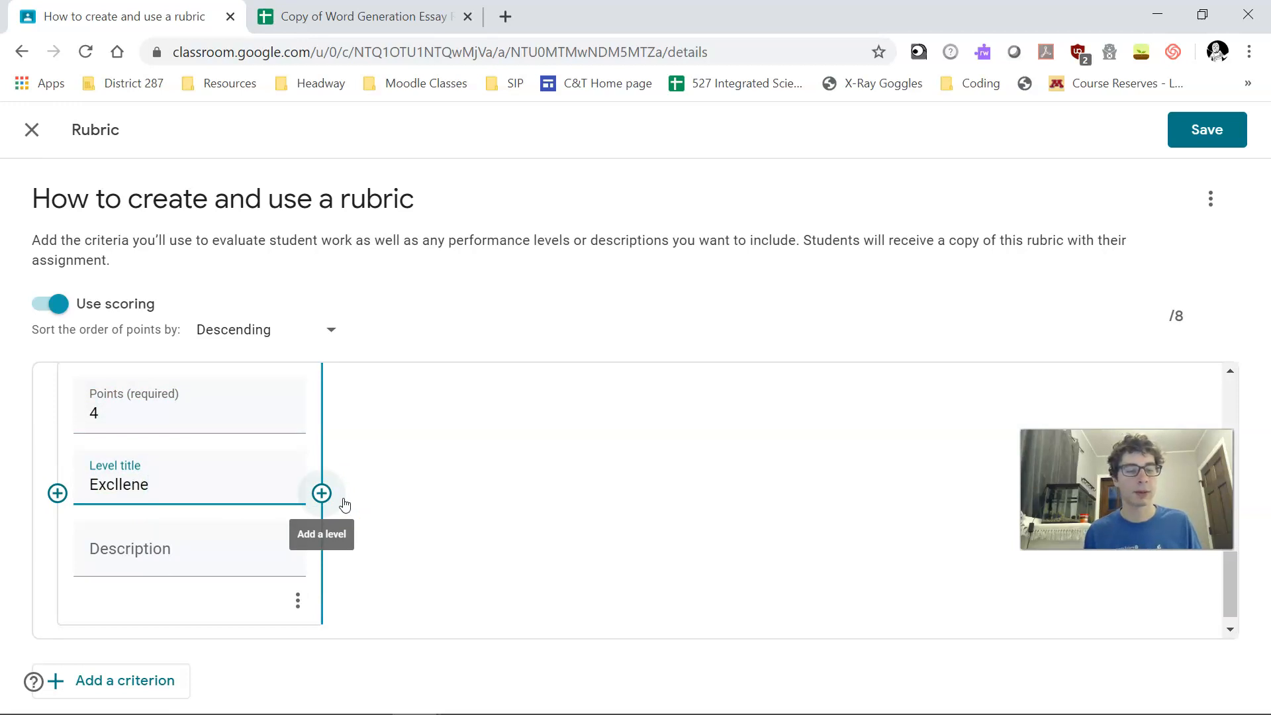
click(350, 495)
text(el)
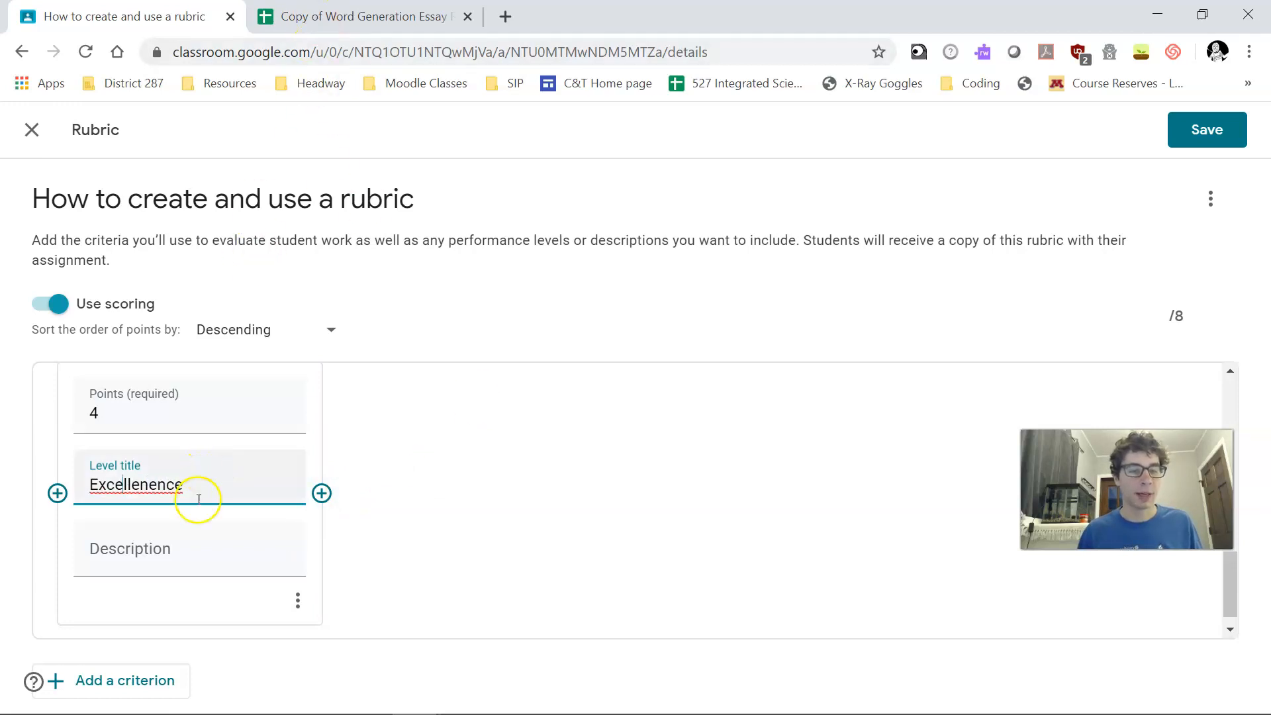
right_click(142, 490)
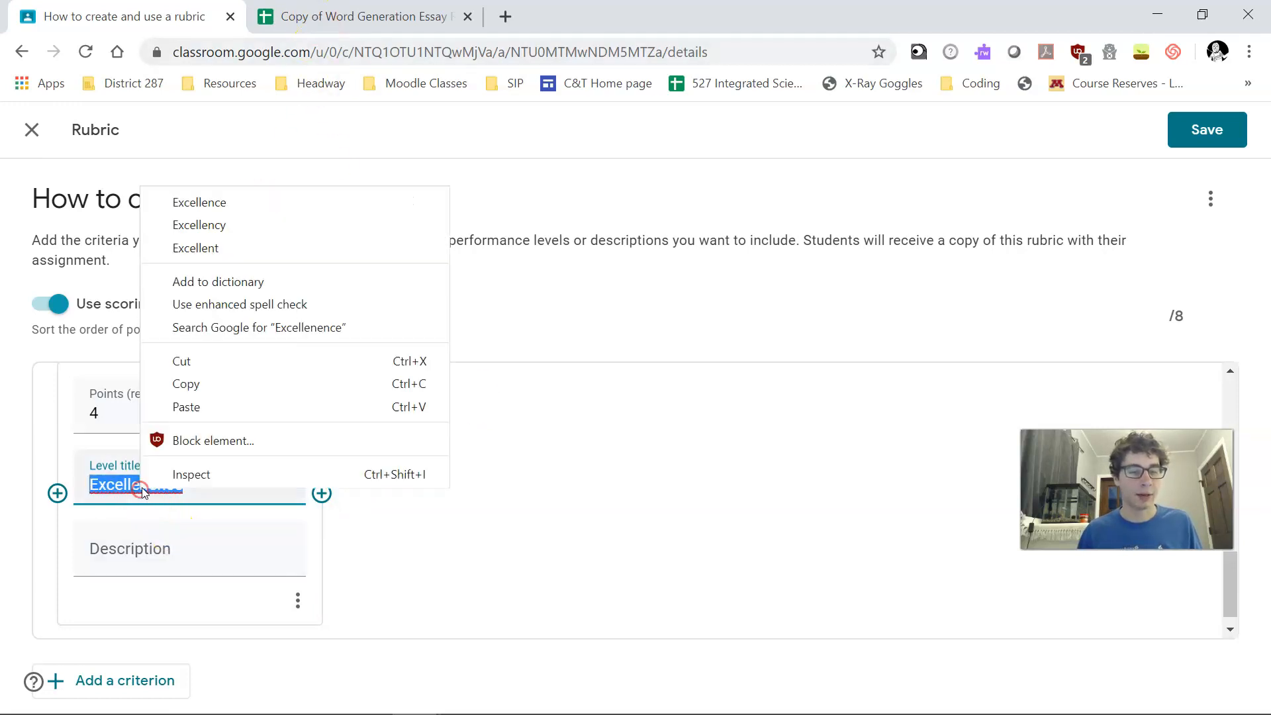
click(250, 202)
- Copy the score 4 "Response to the Prompt" text from the spreadsheet into the Excellence level's description in the Classroom rubric
click(351, 16)
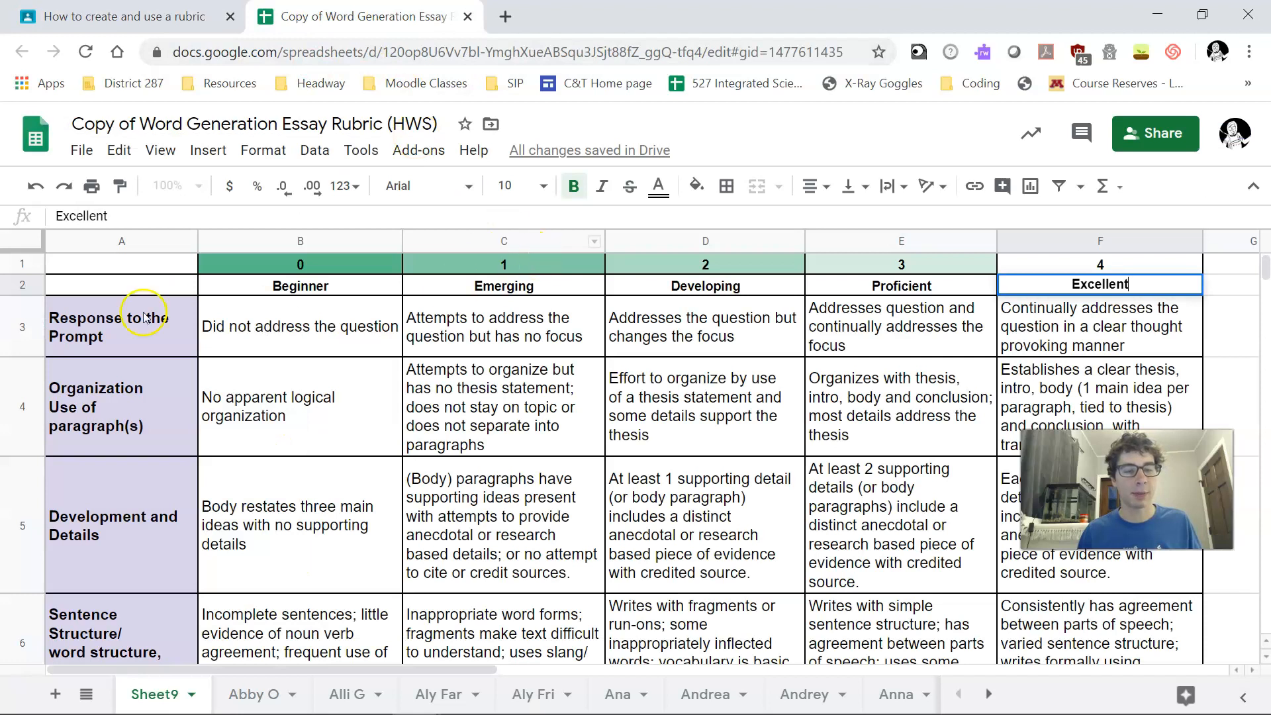
double_click(1044, 326)
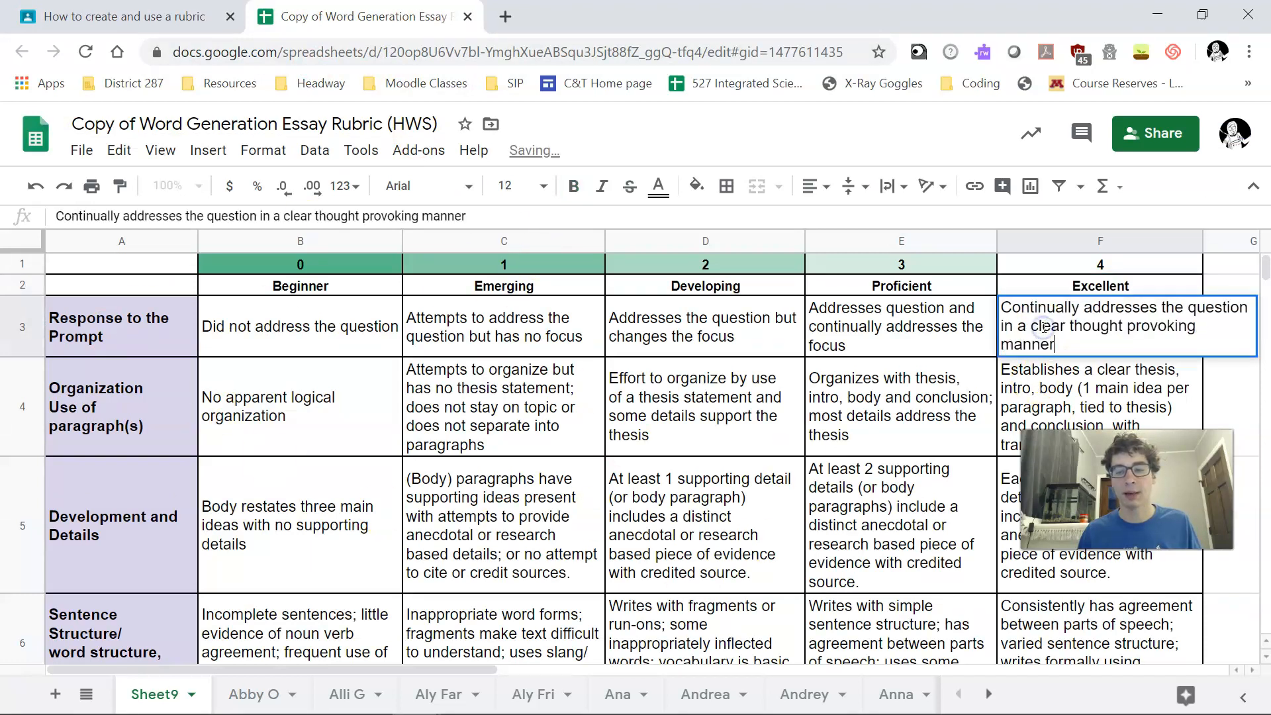
drag(1067, 345, 901, 271)
triple_click(1067, 346)
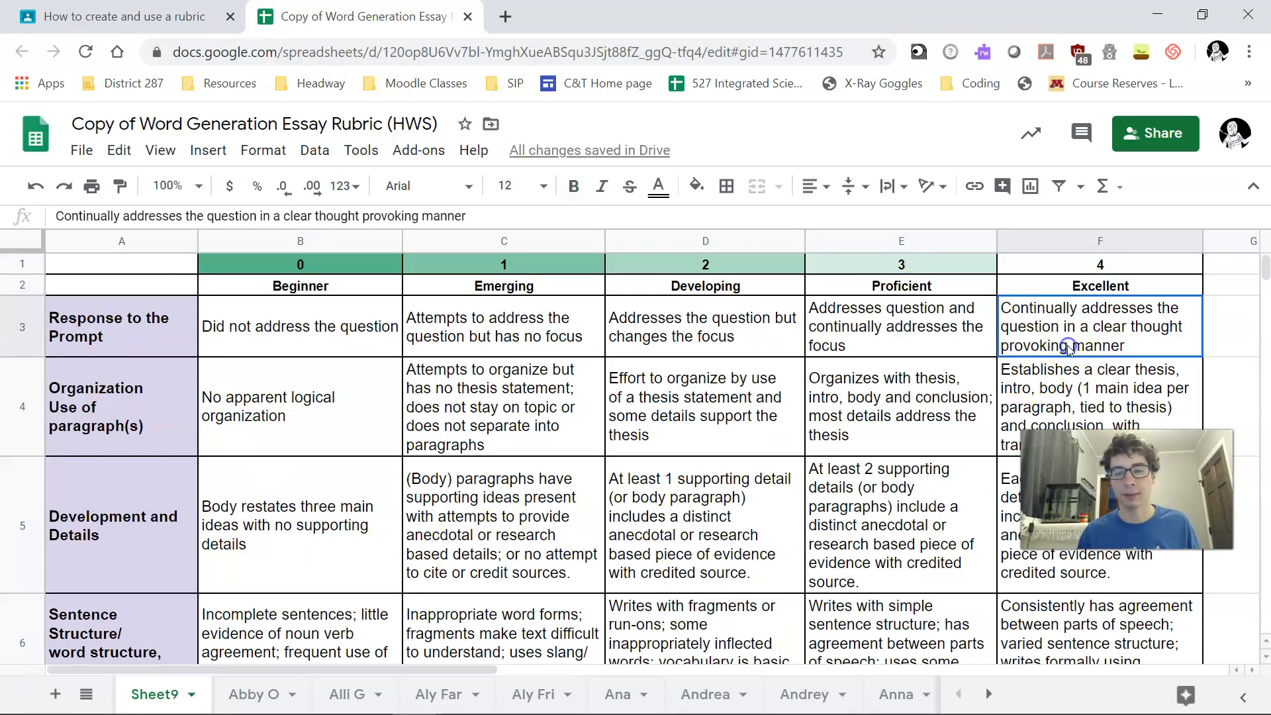
key(ctrl+c)
click(126, 17)
click(193, 548)
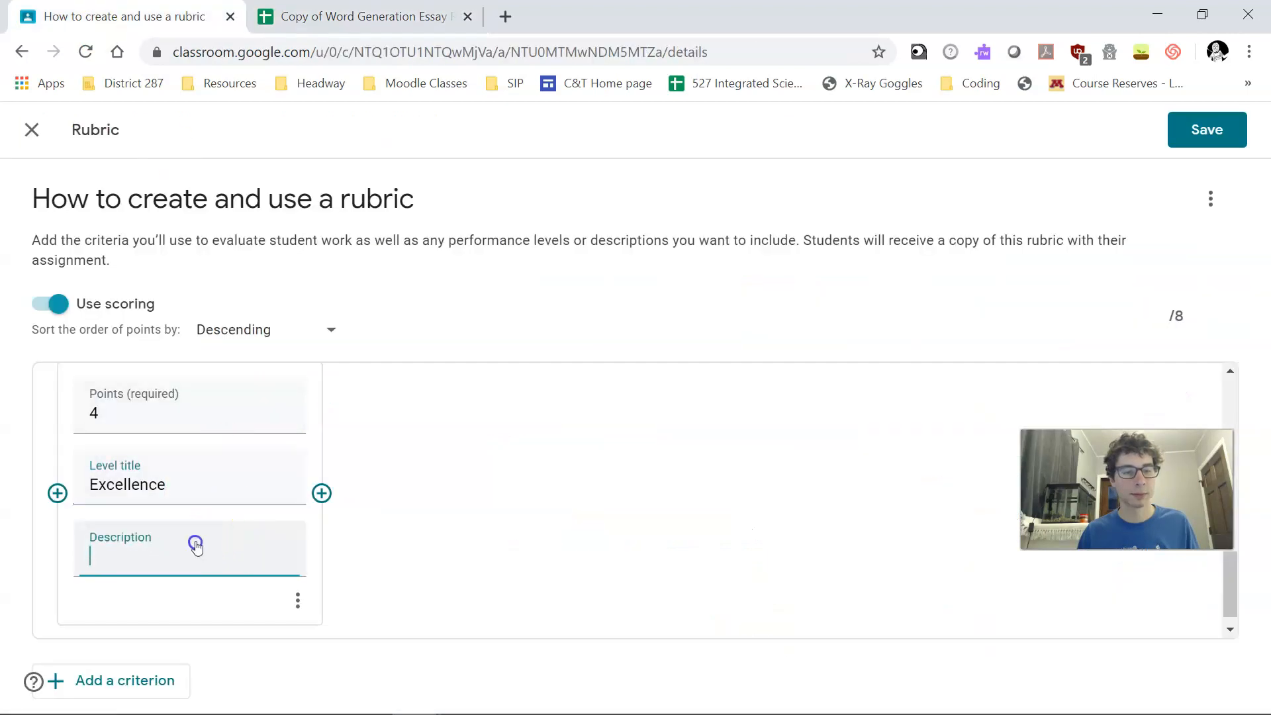
key(ctrl+v)
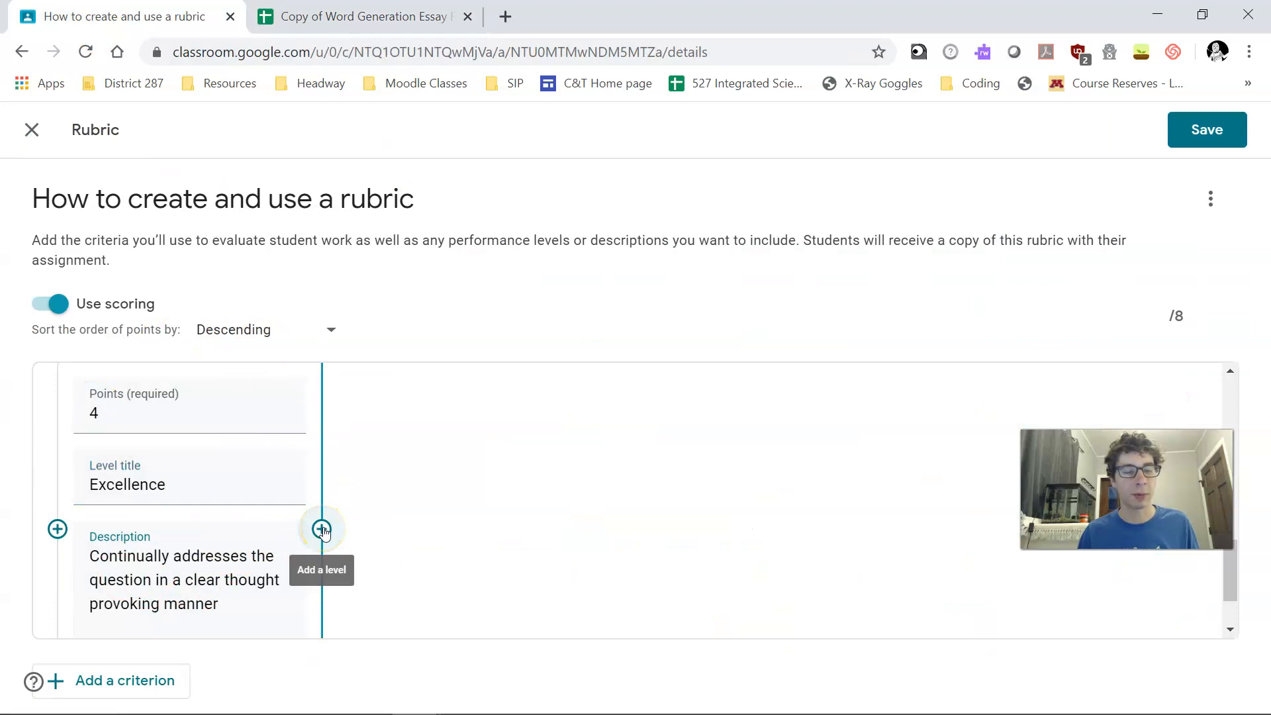
- Add a 3-point level titled "Proficient" after the Excellence level
click(323, 529)
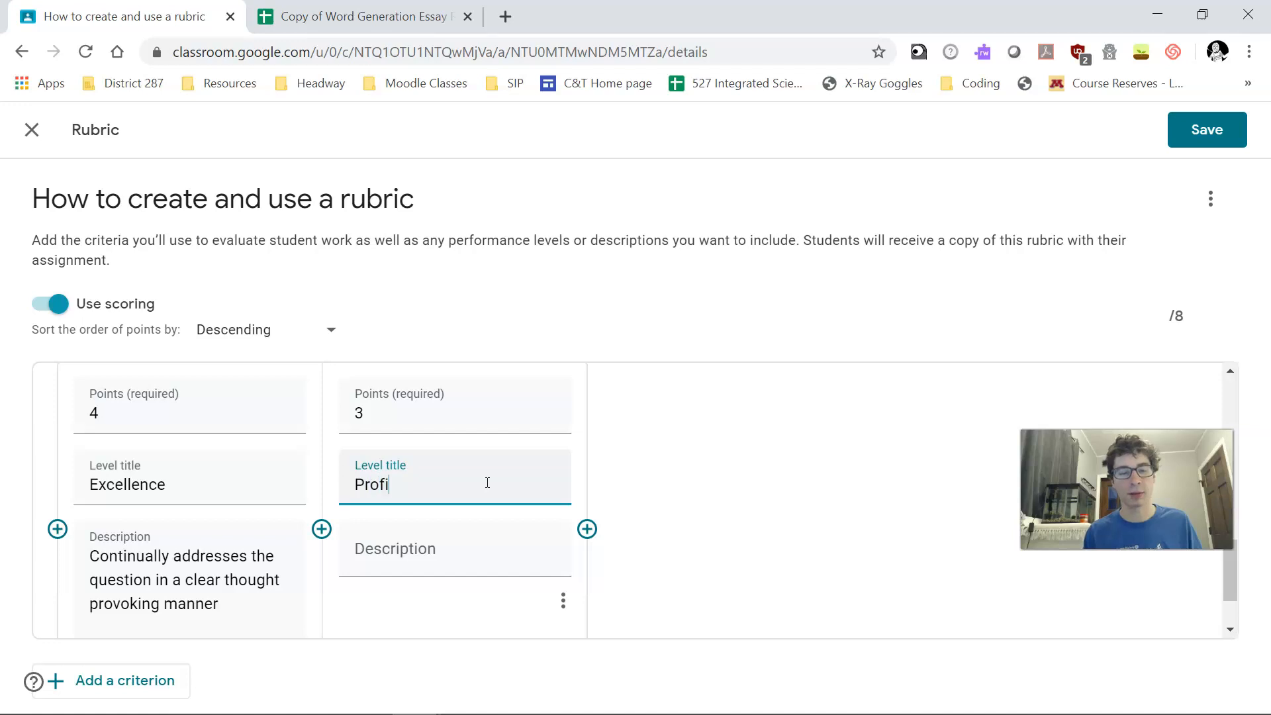
click(316, 33)
double_click(864, 313)
double_click(863, 314)
triple_click(864, 313)
key(ctrl+v)
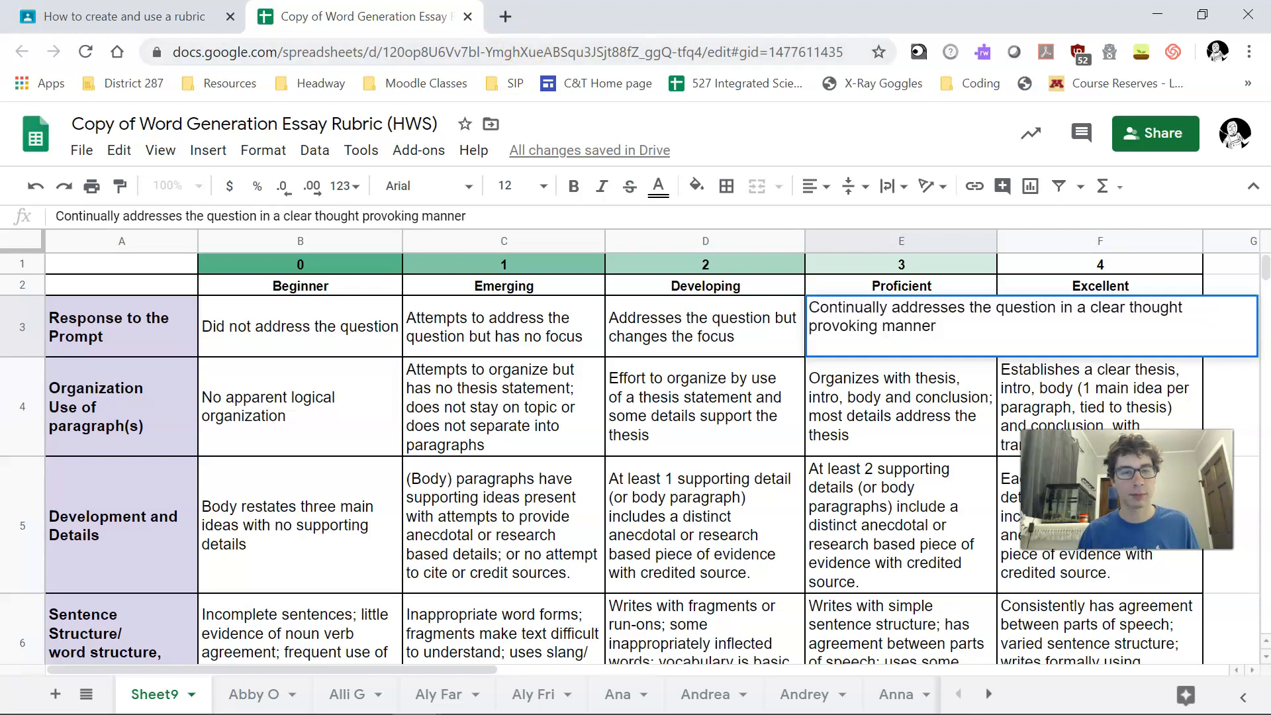
key(ctrl+Tab)
click(398, 546)
key(ctrl+v)
key(ctrl+z)
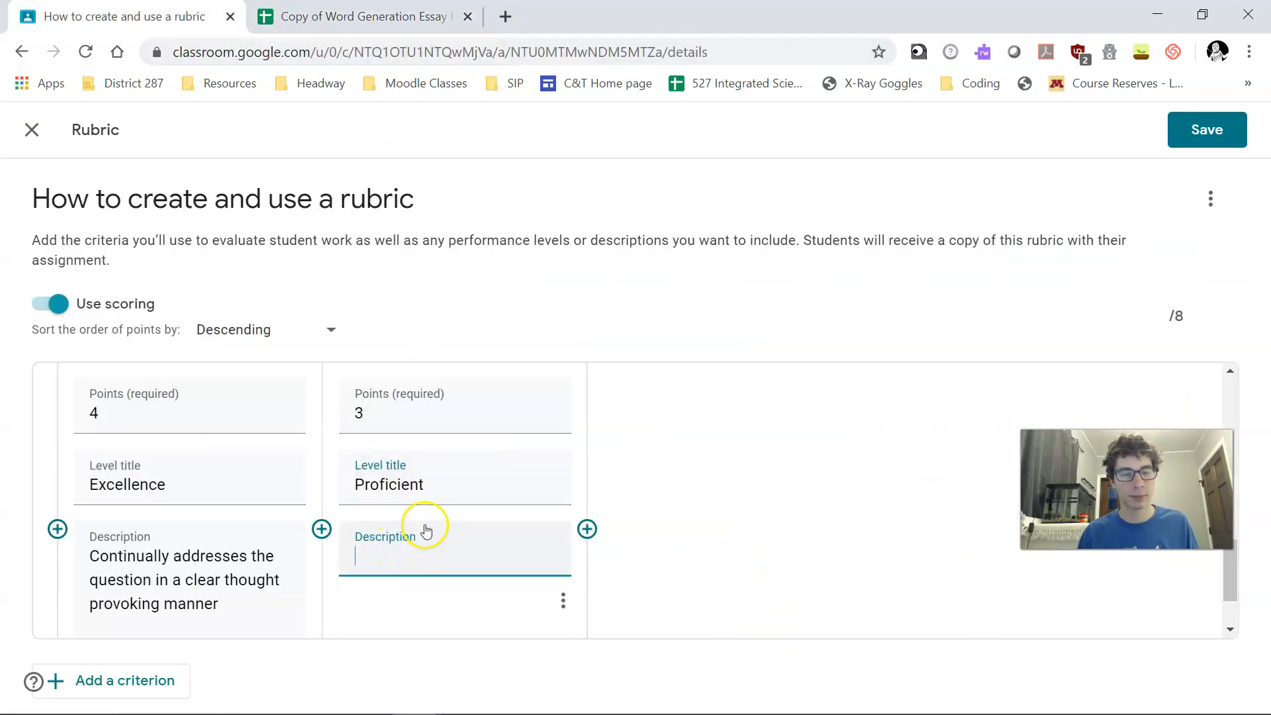
key(ctrl+Tab)
click(873, 407)
click(871, 323)
key(ctrl+z)
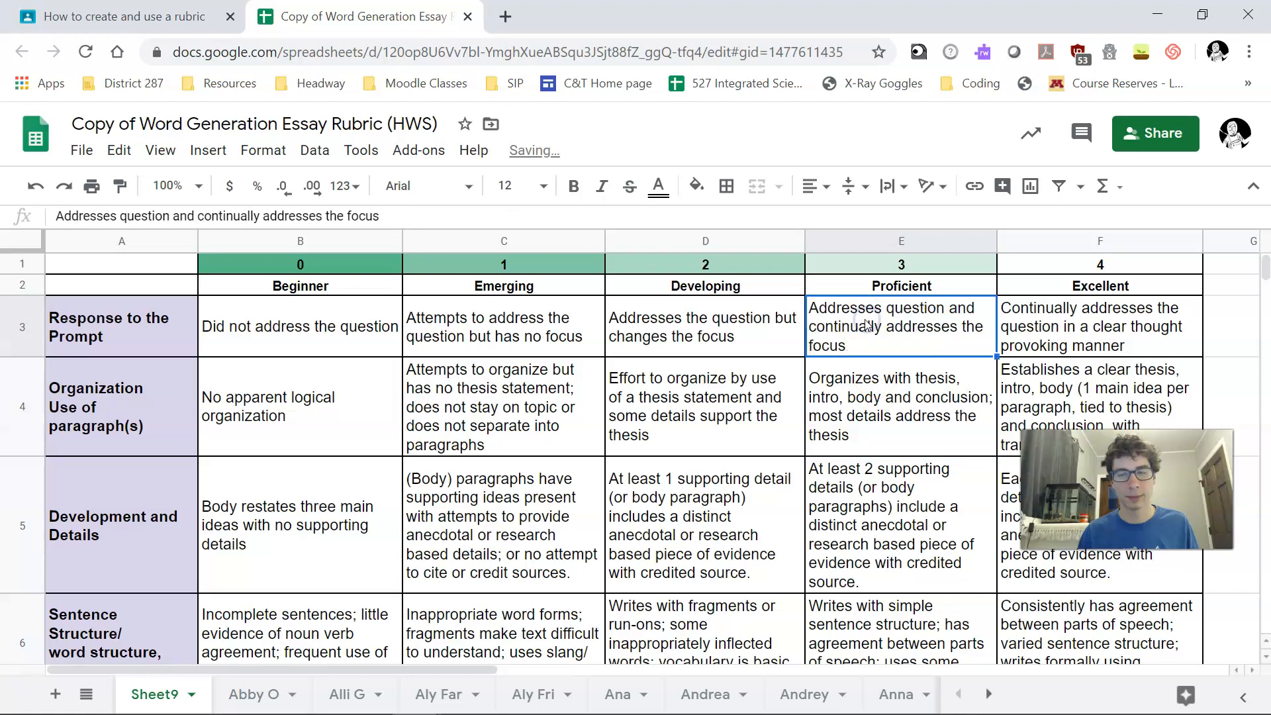
- Copy "Addresses question and continually addresses the focus" from the spreadsheet's Proficient column into the 3-point level's description in the Classroom rubric
double_click(866, 324)
triple_click(854, 314)
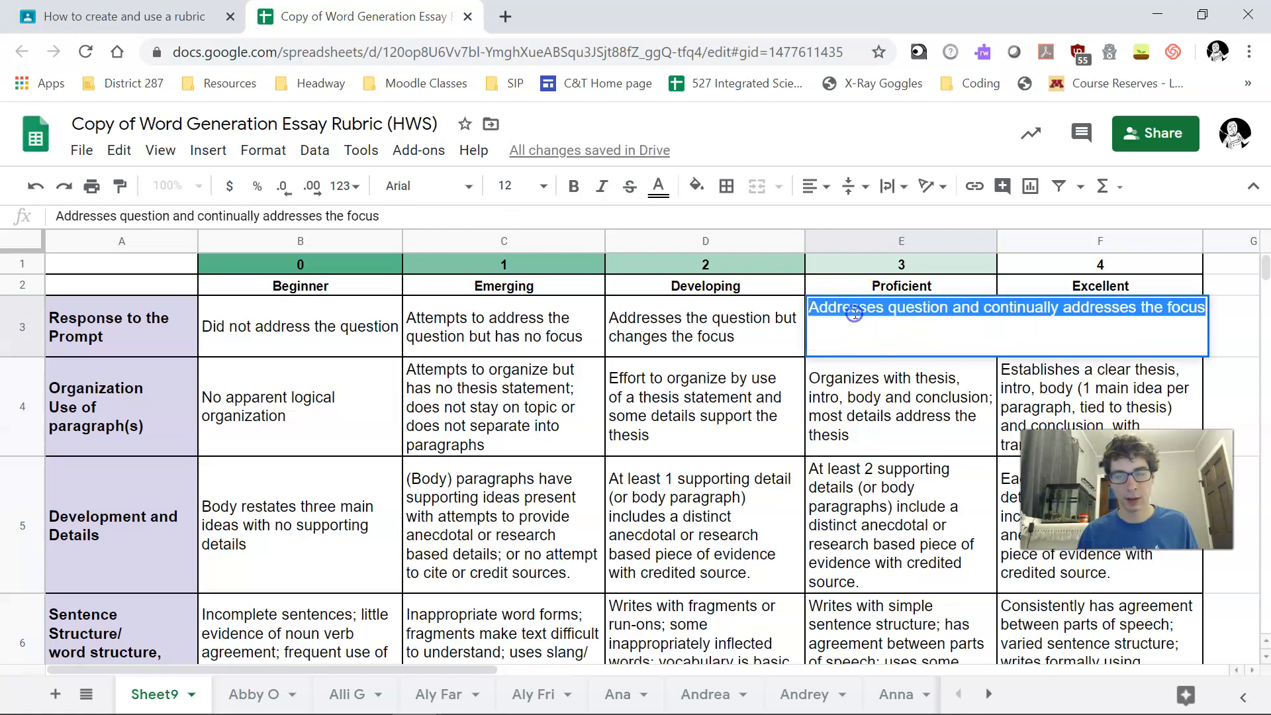
key(ctrl+c)
key(ctrl+Tab)
click(388, 553)
key(ctrl+v)
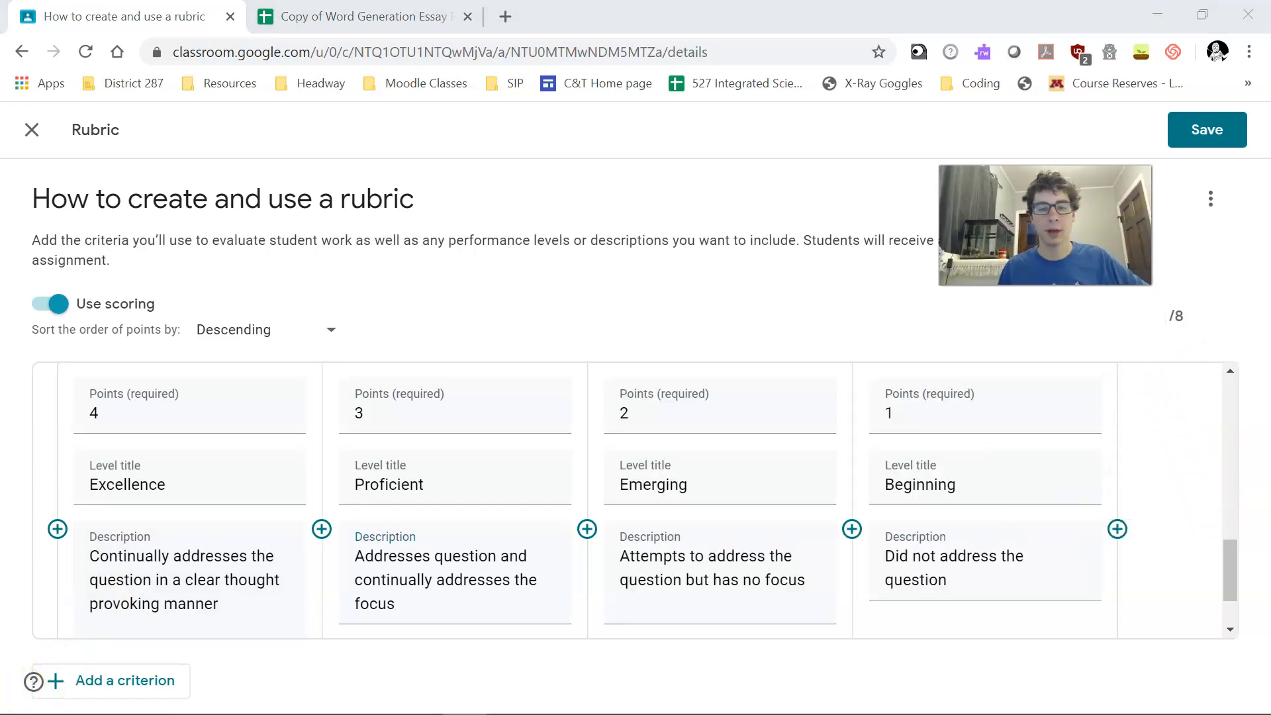
- Review the four levels of the "Response to the prompt" criterion and the remaining criteria in the essay rubric spreadsheet
scroll(630, 470, down, 1)
scroll(671, 474, up, 1)
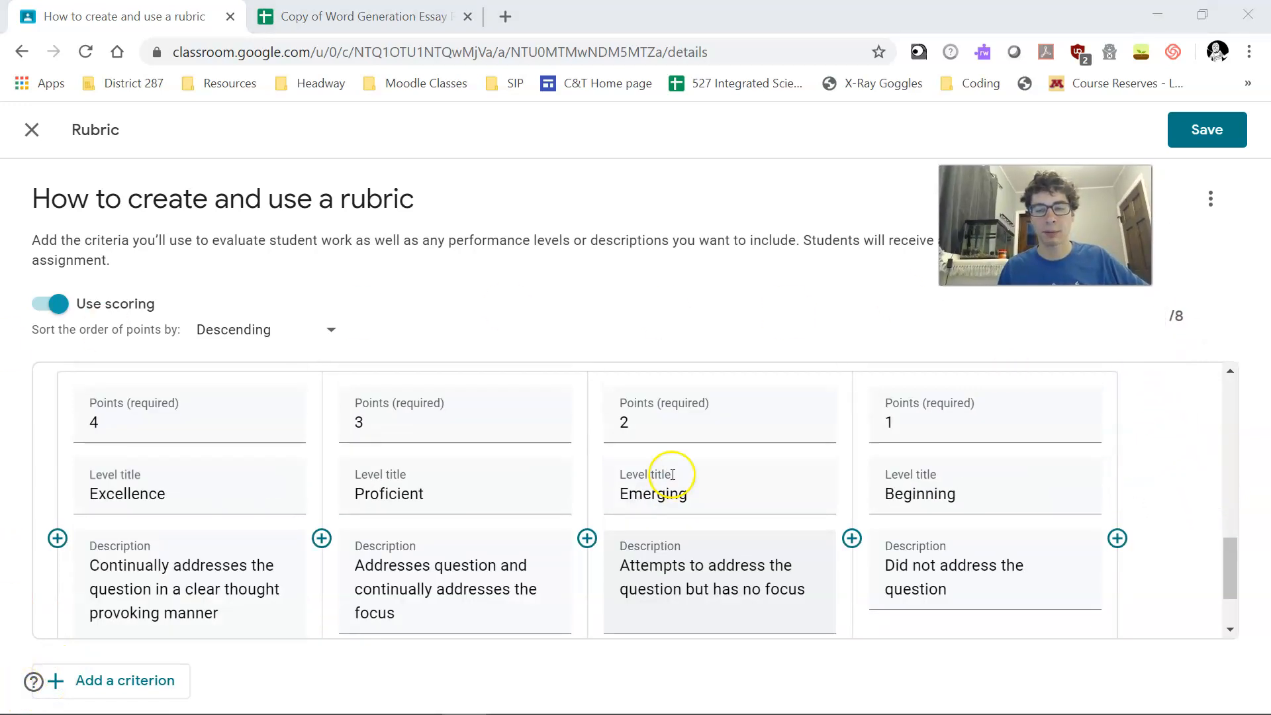
scroll(751, 510, up, 3)
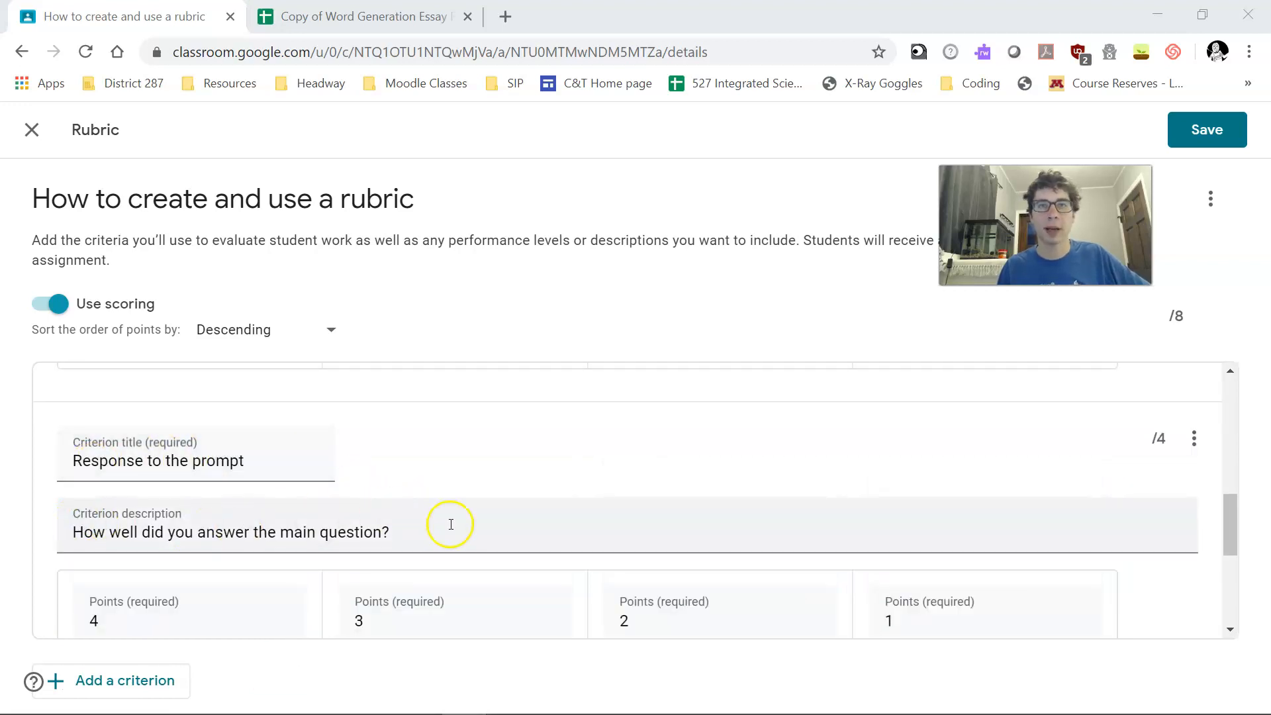
scroll(549, 506, down, 3)
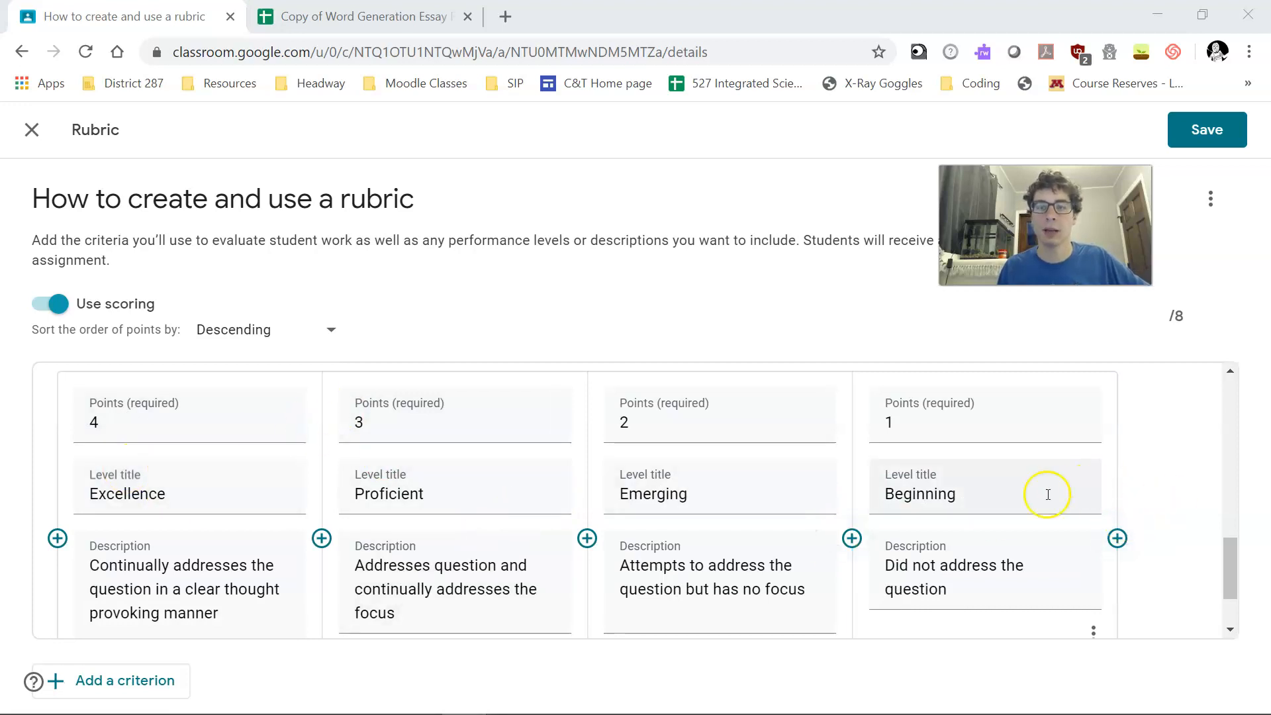
scroll(1048, 494, down, 2)
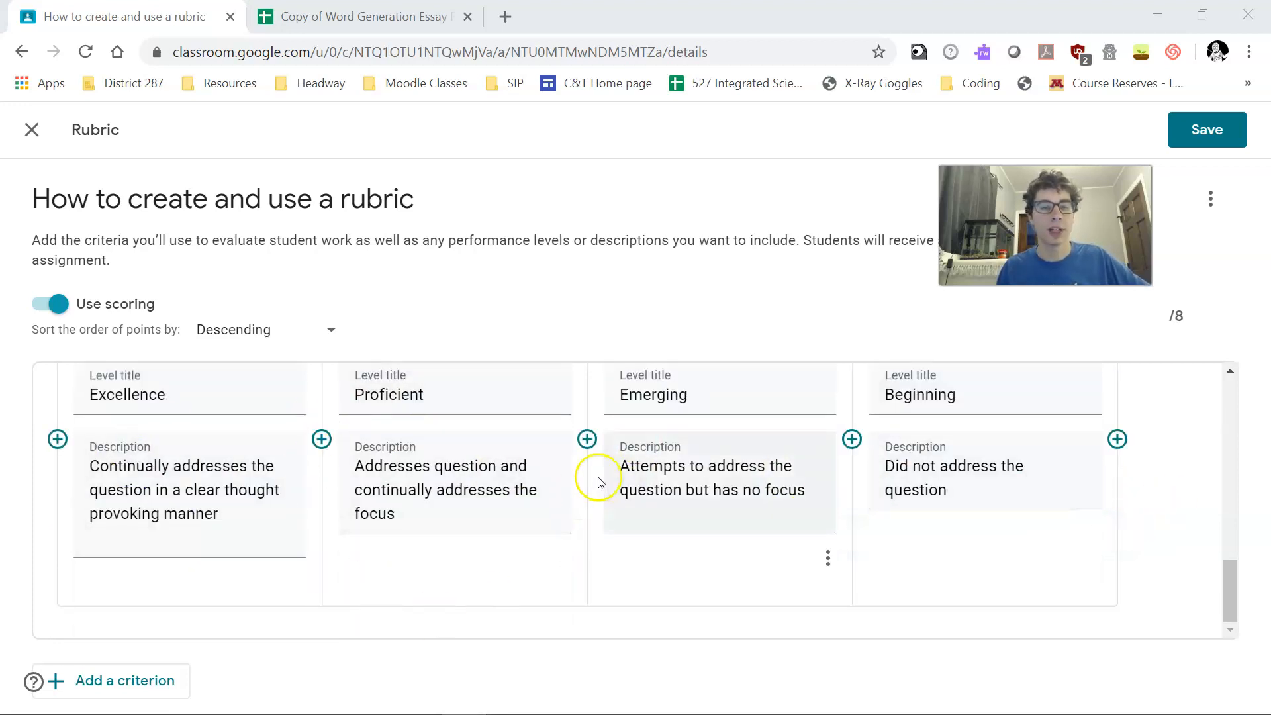
click(324, 19)
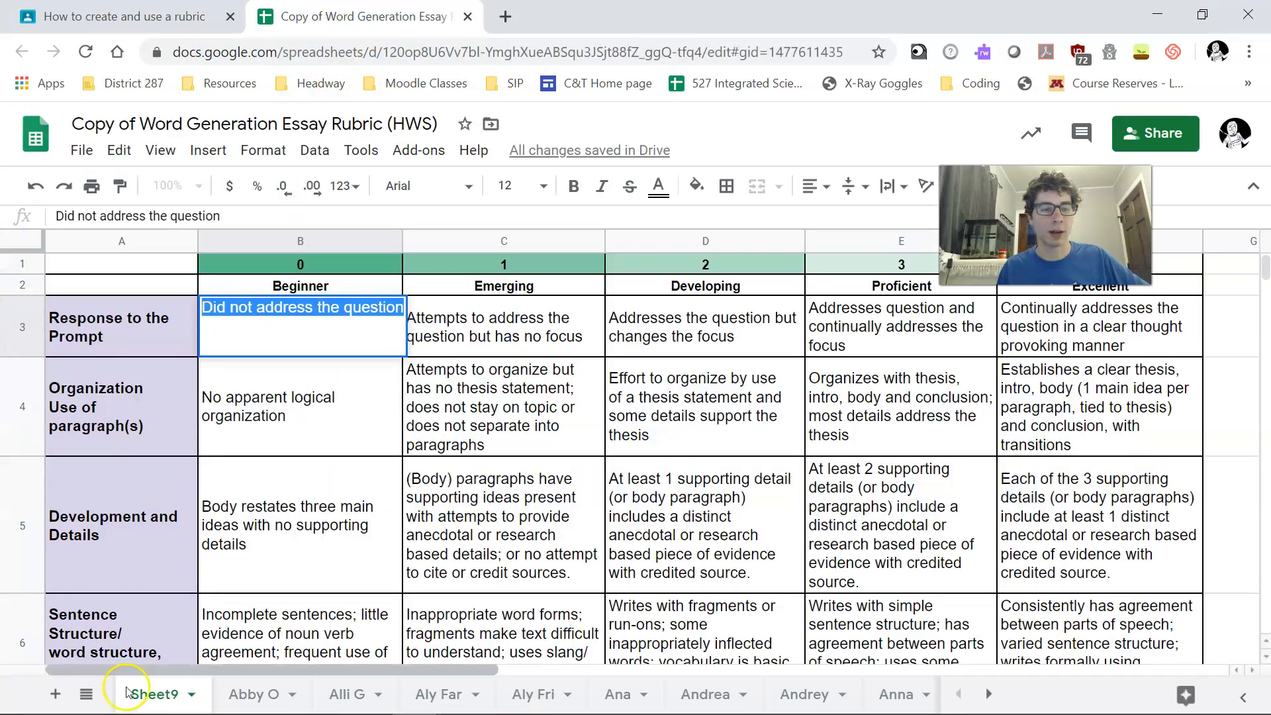
scroll(213, 502, down, 3)
scroll(214, 502, down, 3)
scroll(213, 501, up, 5)
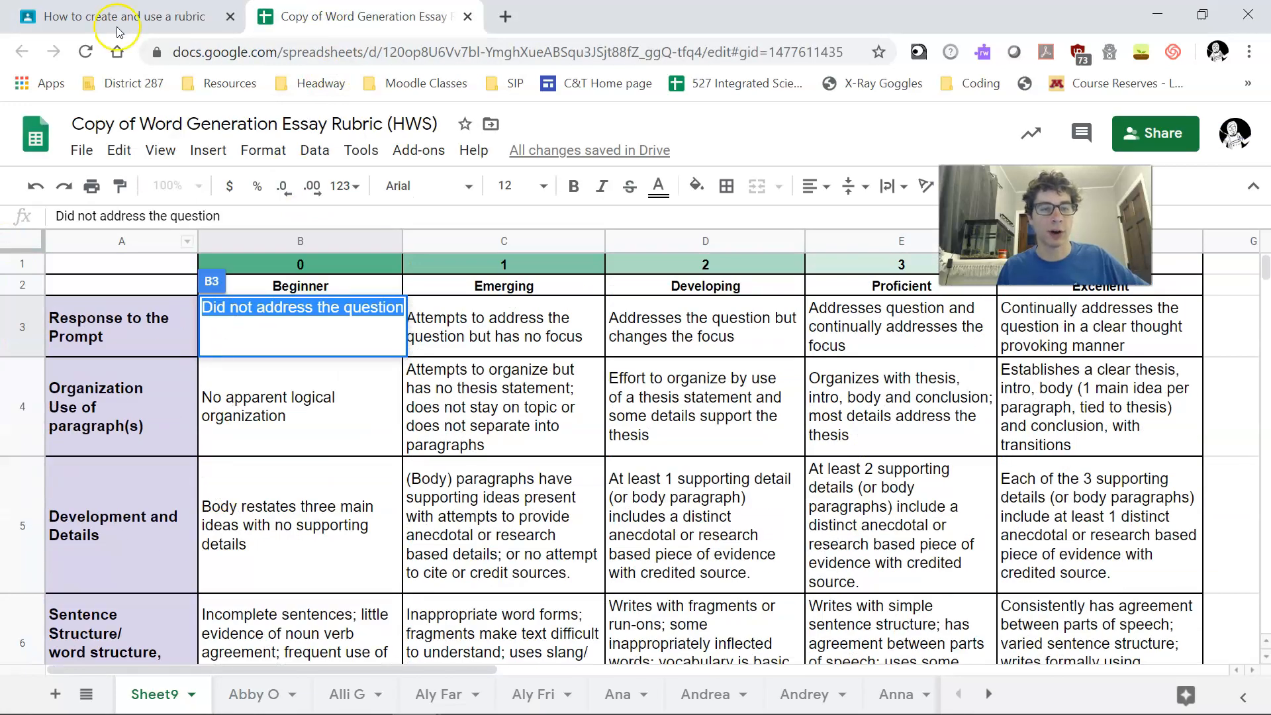
- Return to the Classroom rubric and save it to the assignment
click(125, 17)
drag(1114, 193, 1196, 251)
click(1185, 138)
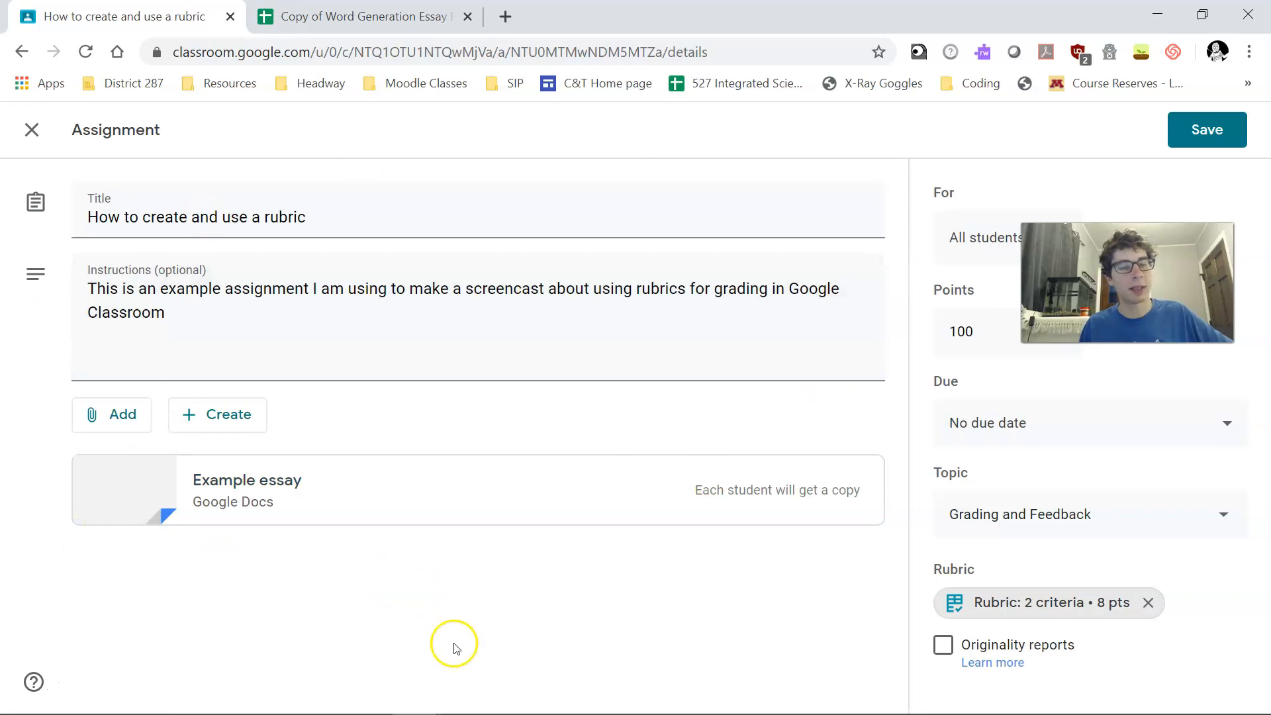
- Open the rubric attached to the assignment and review the levels of both criteria
click(979, 605)
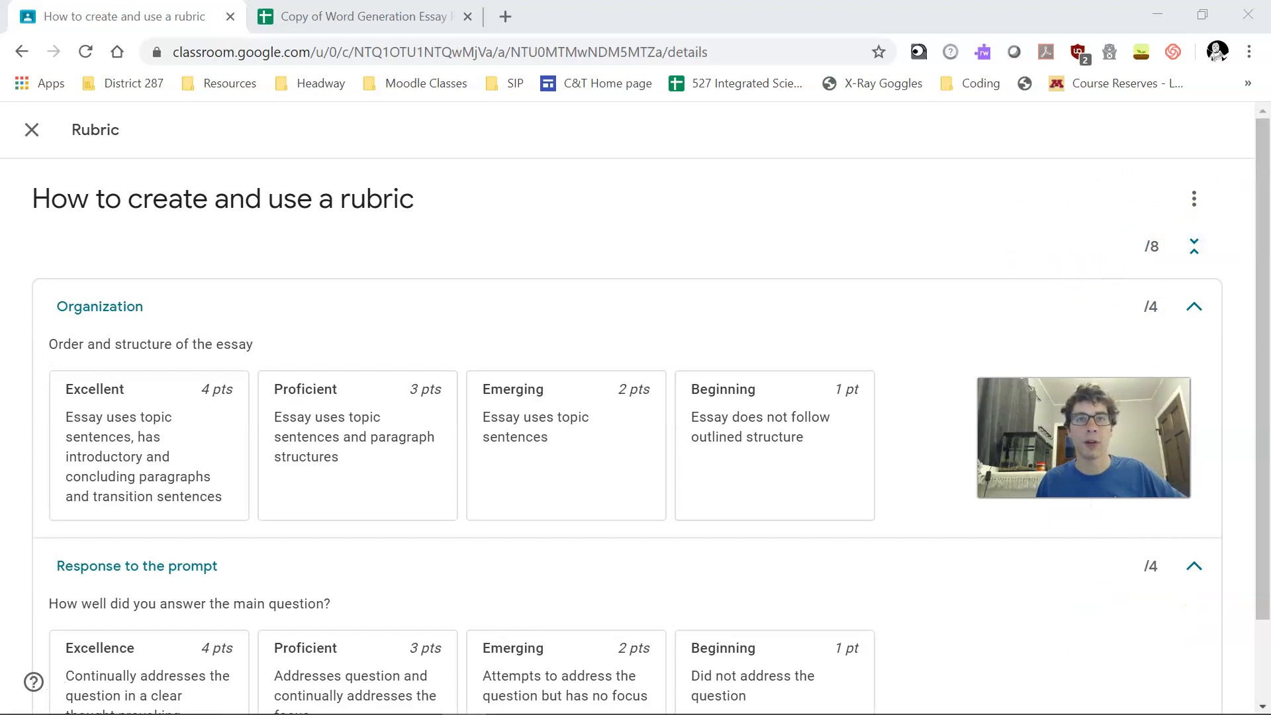
scroll(573, 410, down, 2)
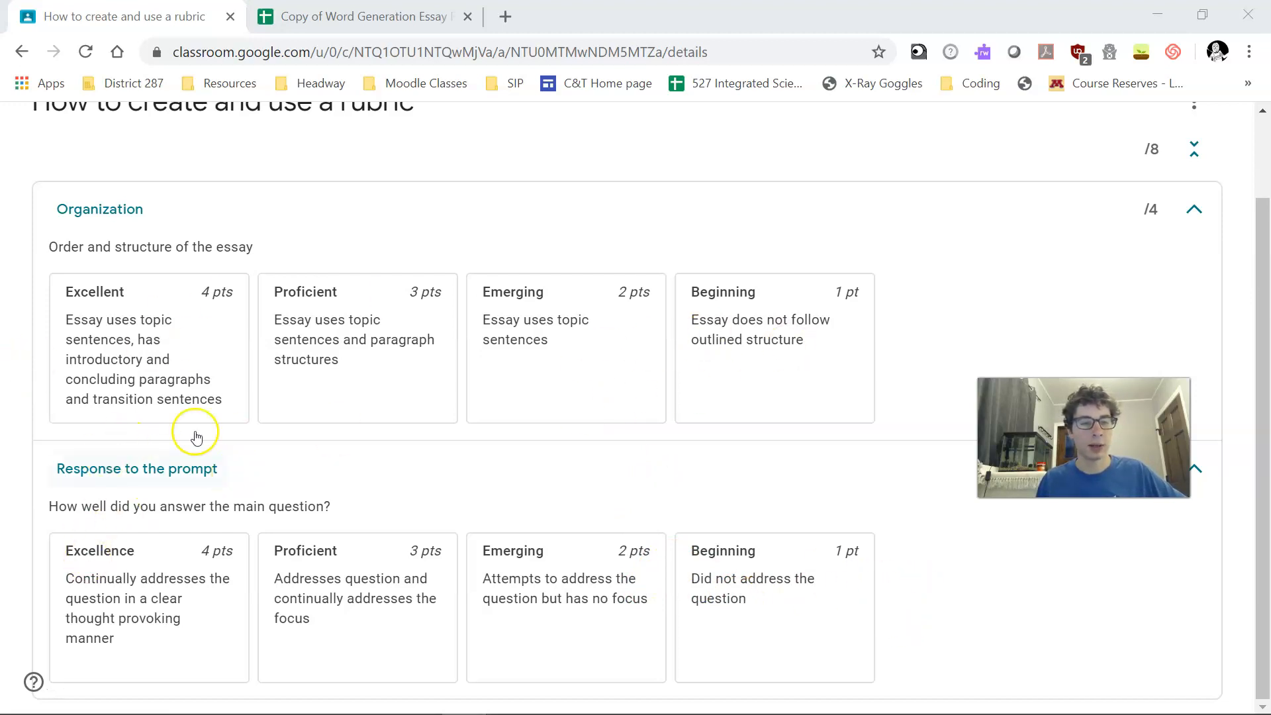
click(22, 687)
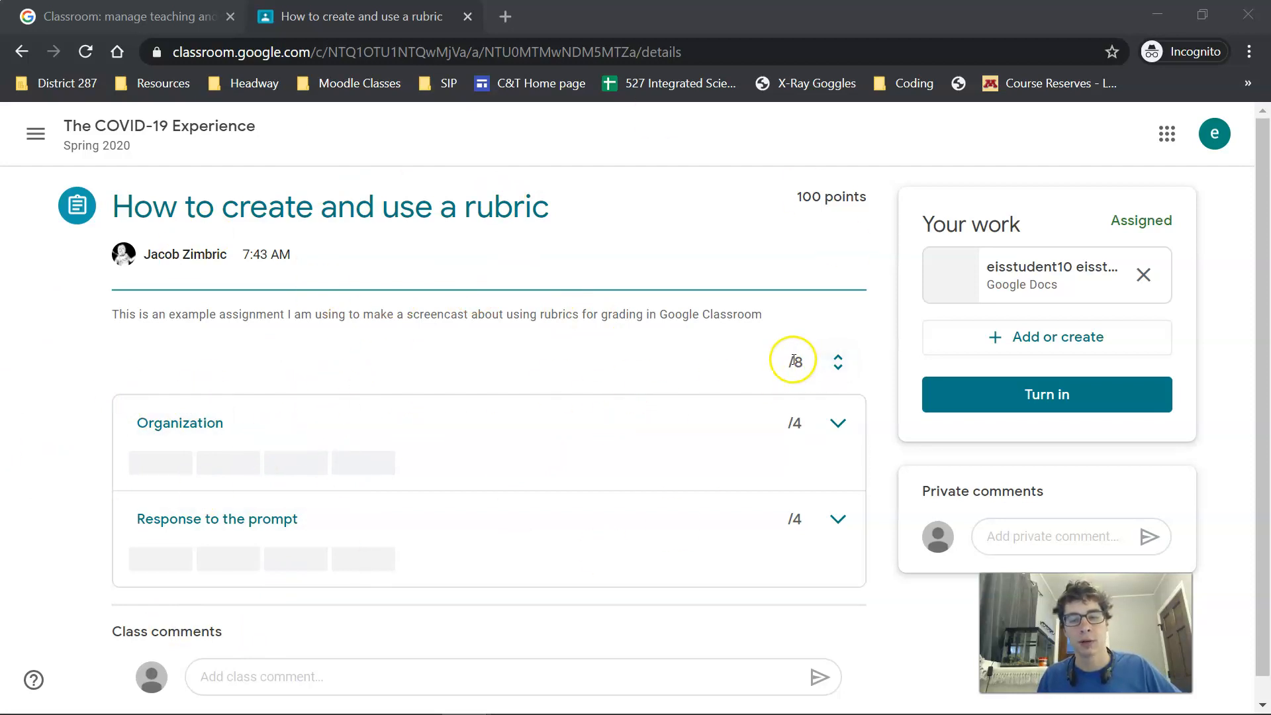
- In the student view of the assignment, expand the Organization and "Response to the prompt" criteria, examine their levels, and collapse both
click(838, 424)
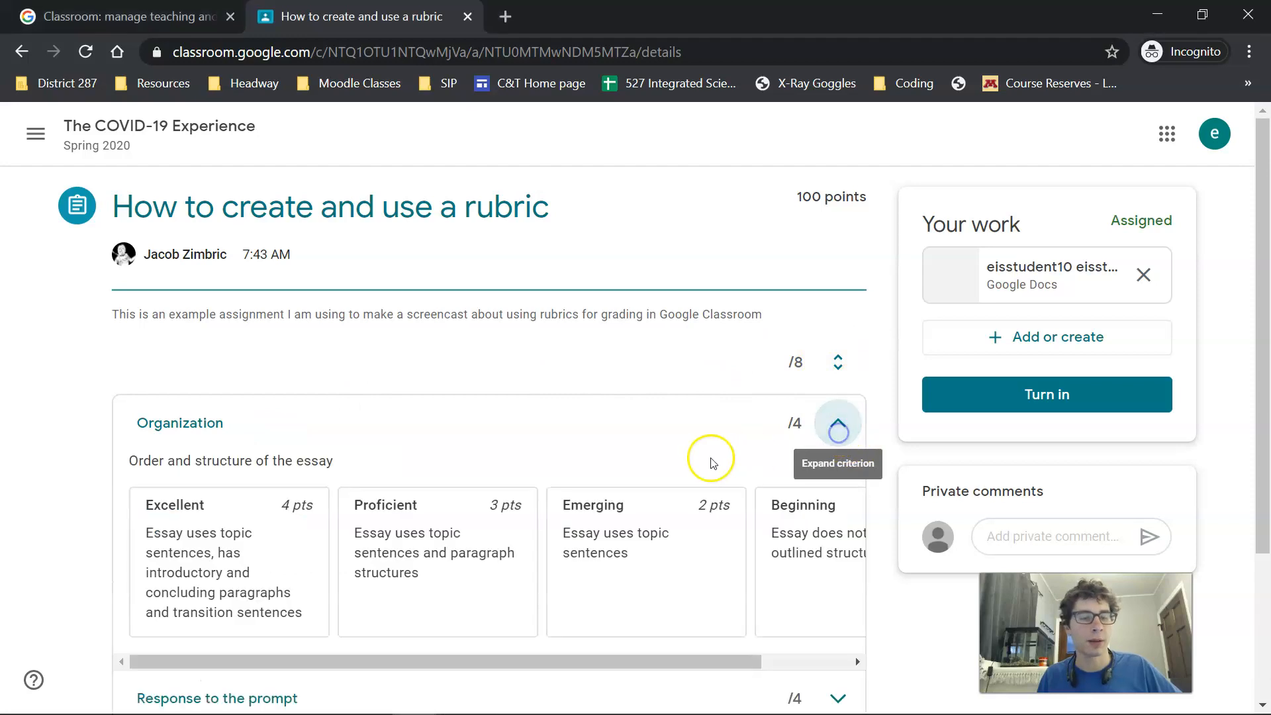
scroll(712, 462, down, 1)
drag(434, 562, 350, 593)
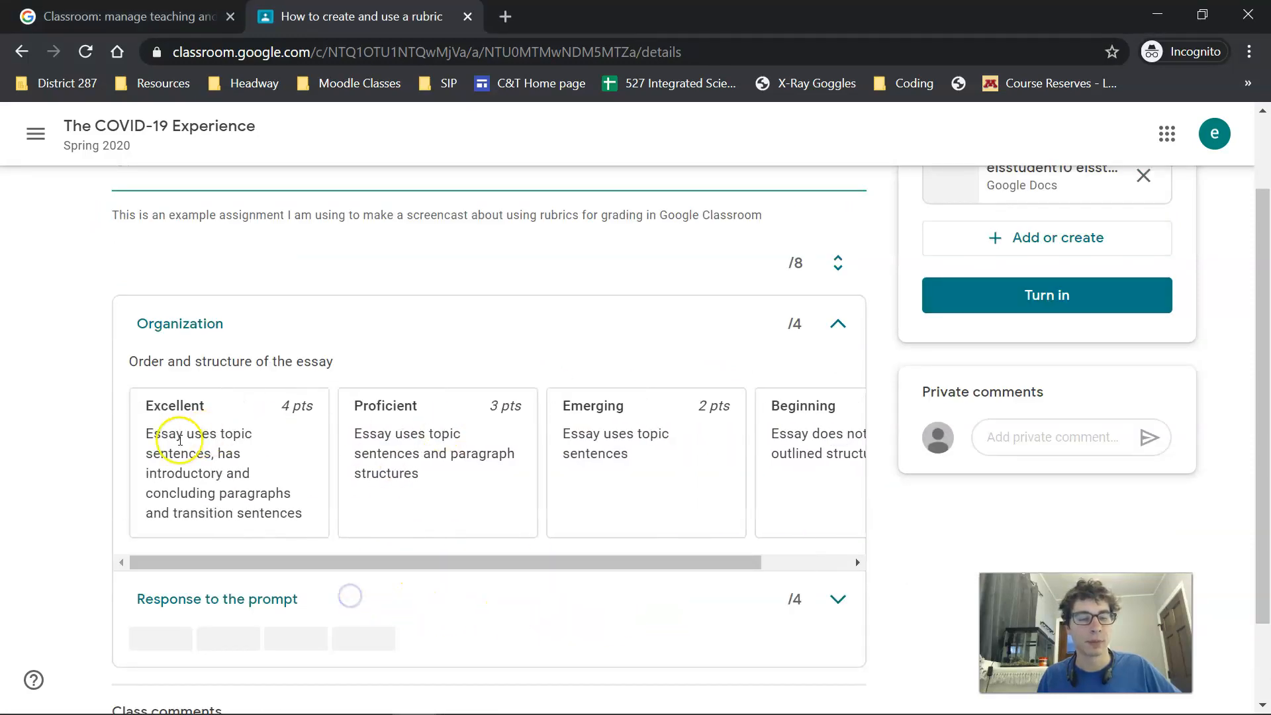
scroll(454, 474, down, 1)
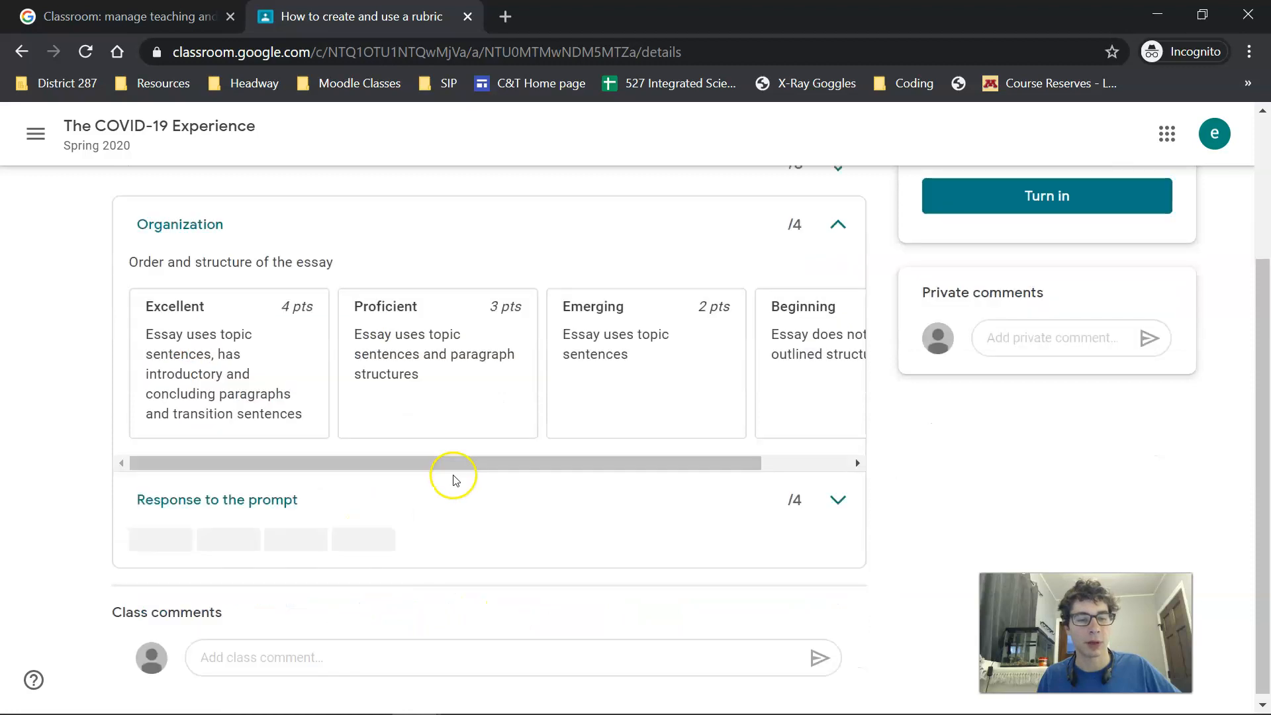
click(837, 499)
scroll(503, 463, down, 1)
mouse_move(445, 654)
mouse_down()
mouse_move(465, 636)
mouse_move(525, 652)
mouse_move(459, 653)
mouse_up()
scroll(618, 488, up, 2)
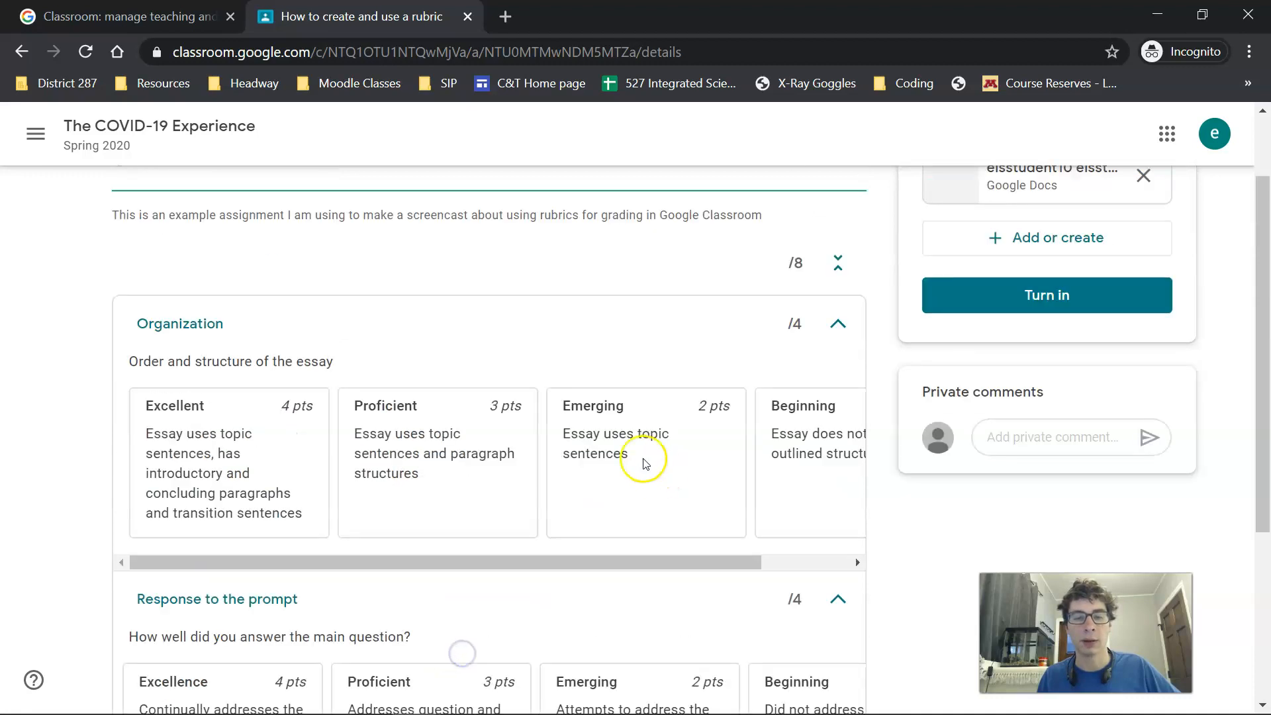
click(838, 319)
click(837, 418)
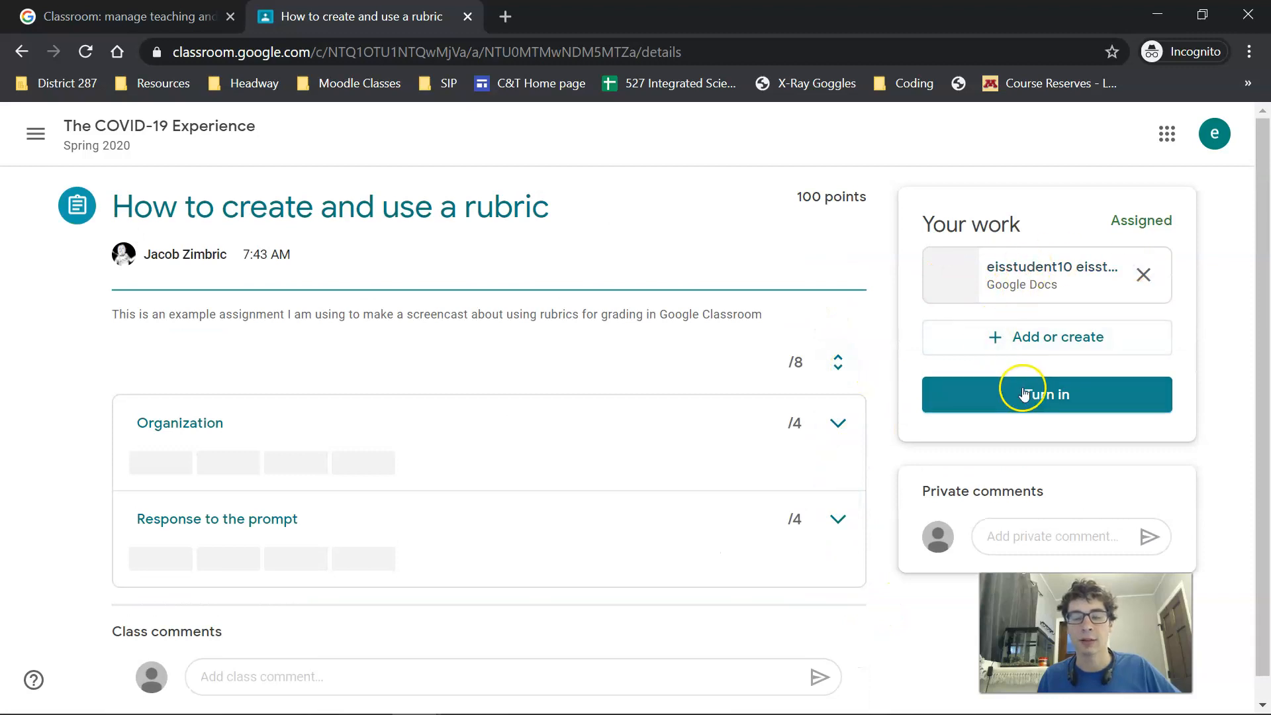
- Check the student's attached essay document and turn in the "How to create and use a rubric" assignment
click(958, 265)
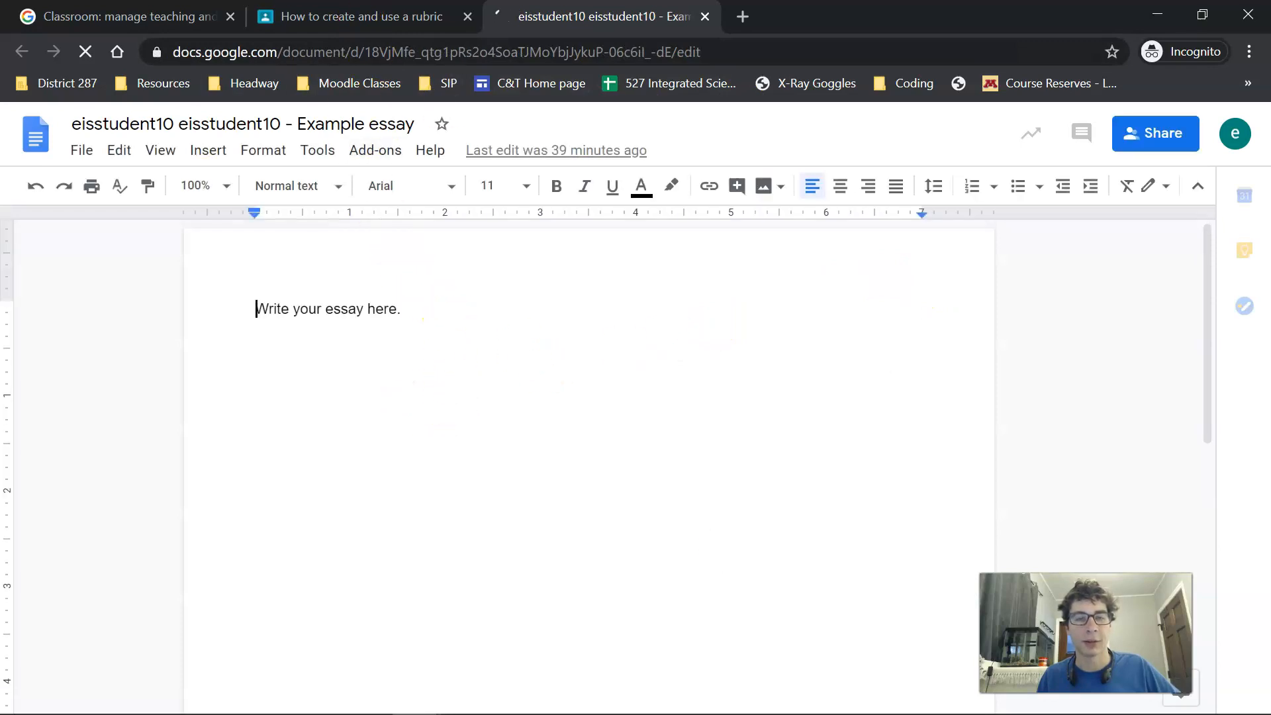
key(ctrl+shift+Tab)
click(993, 402)
click(821, 485)
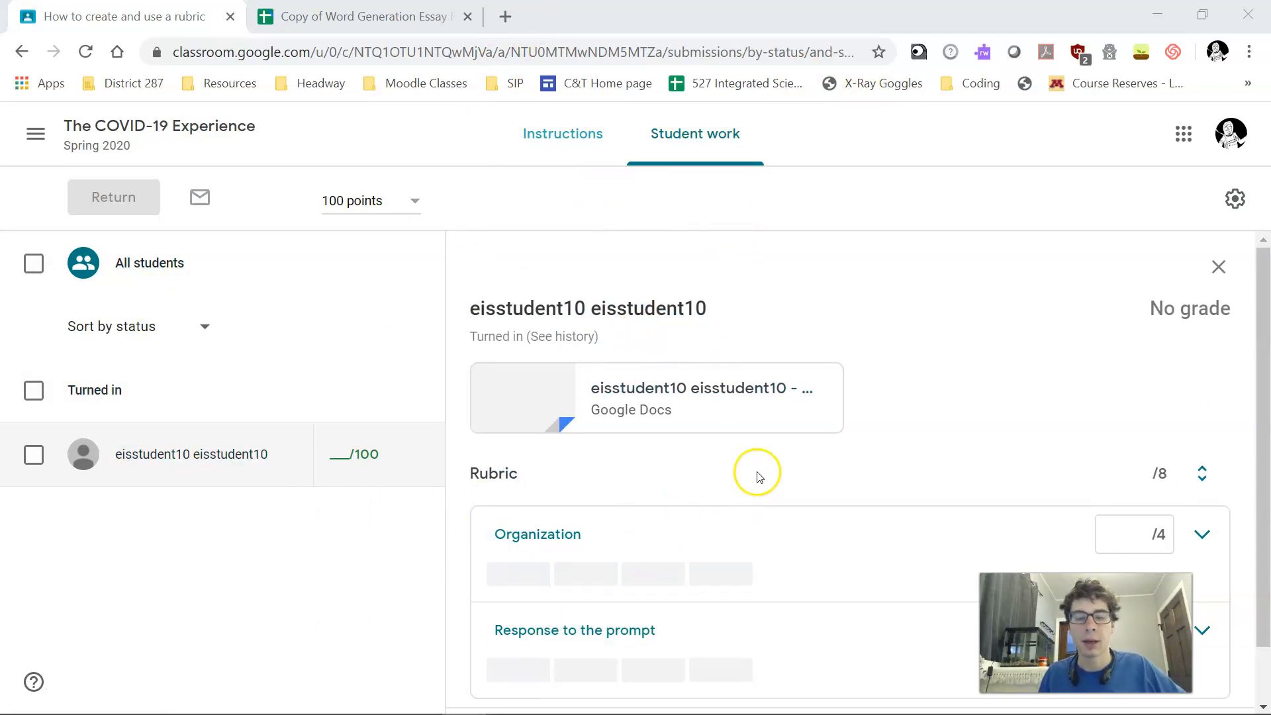
- From the teacher's student work page, open the turned-in essay document in the grading view
scroll(774, 463, down, 1)
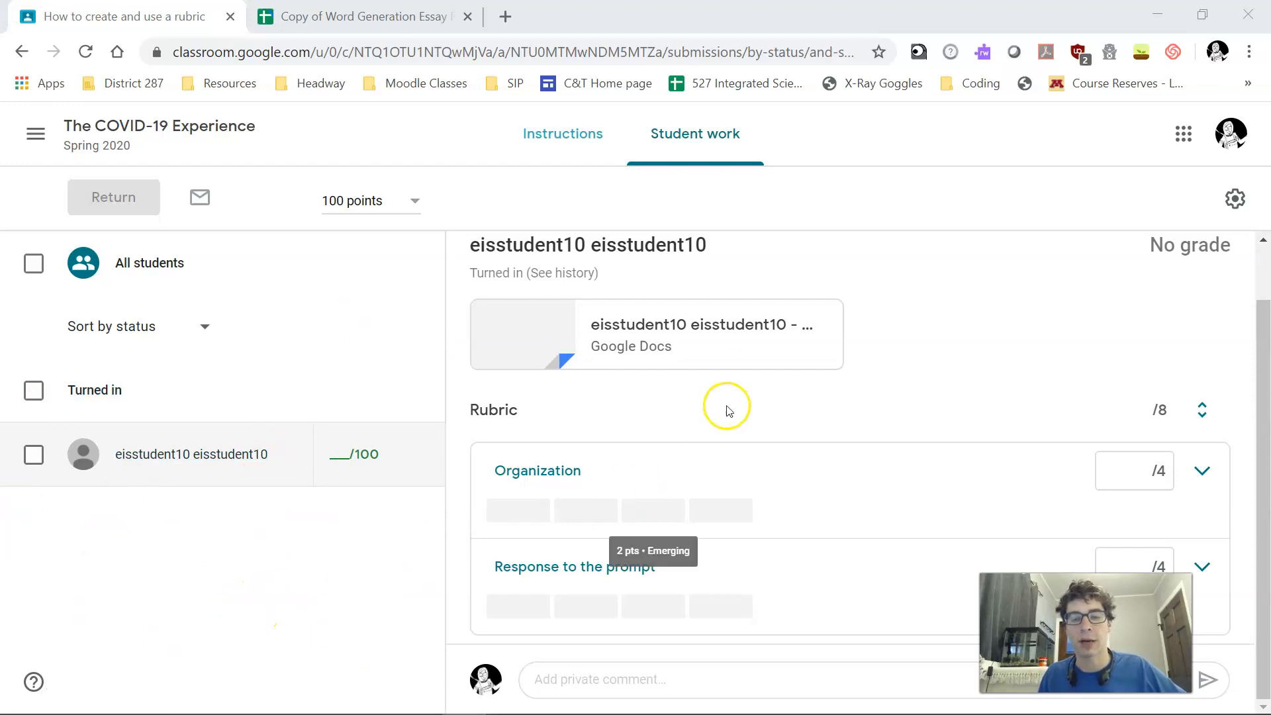
click(730, 331)
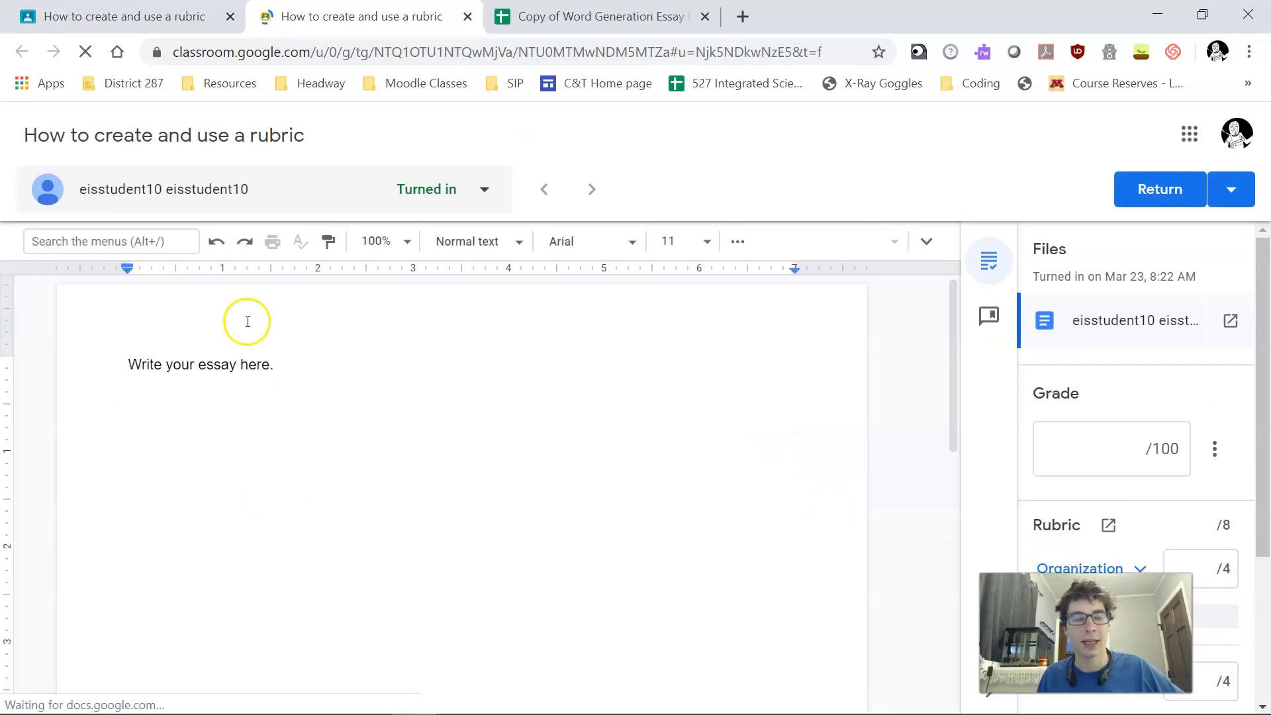
click(102, 351)
click(431, 424)
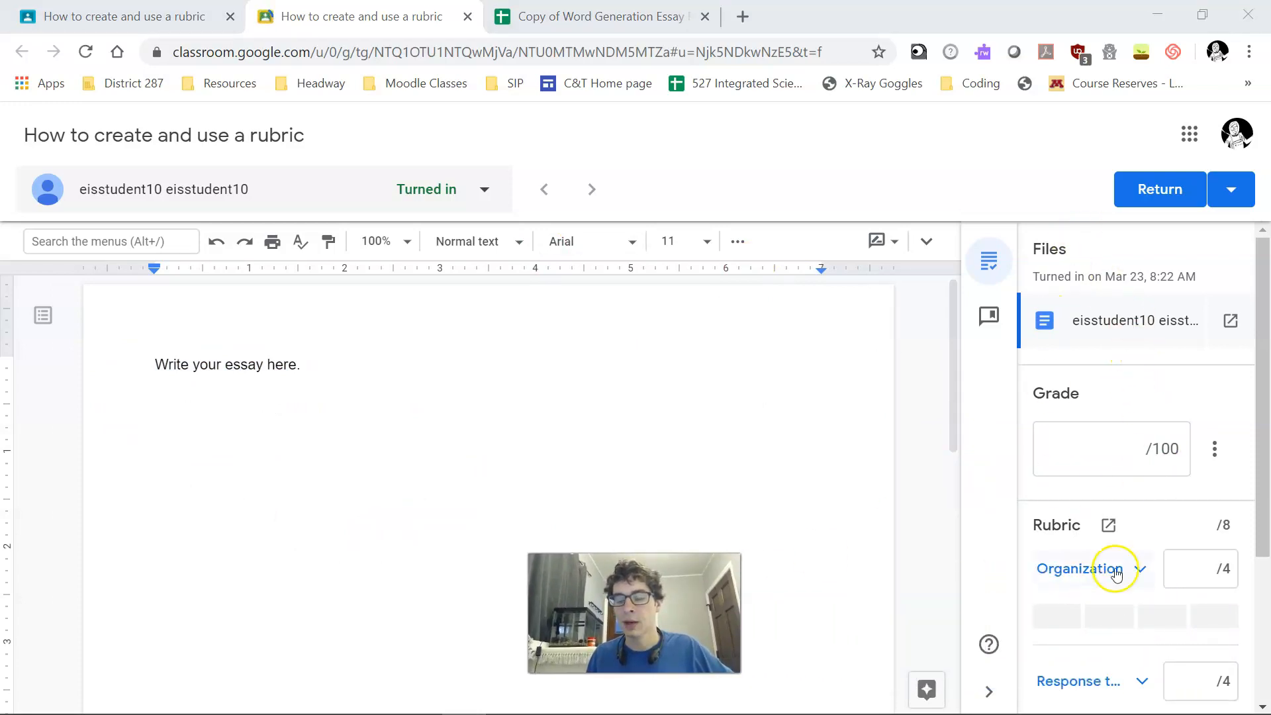
- Review the Organization criterion's levels, score the essay as Excellent (4 pts), and collapse the criterion
scroll(1114, 567, down, 2)
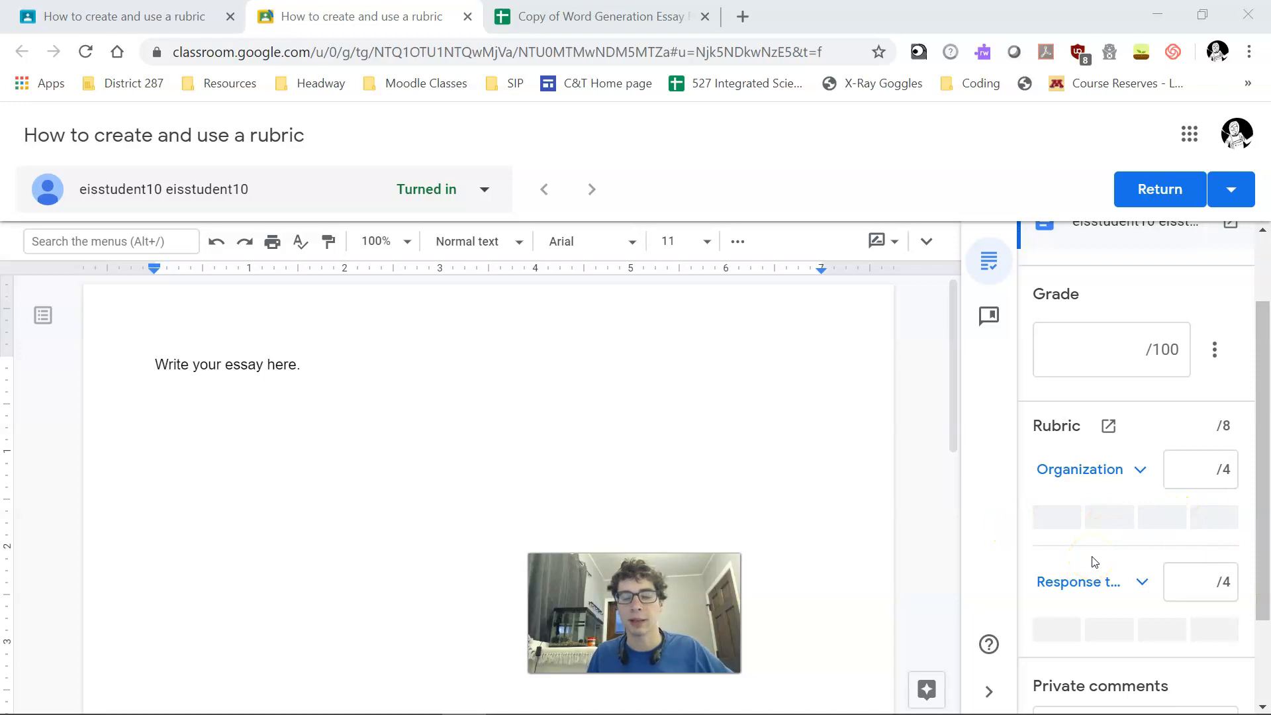
click(1140, 470)
scroll(1133, 523, down, 5)
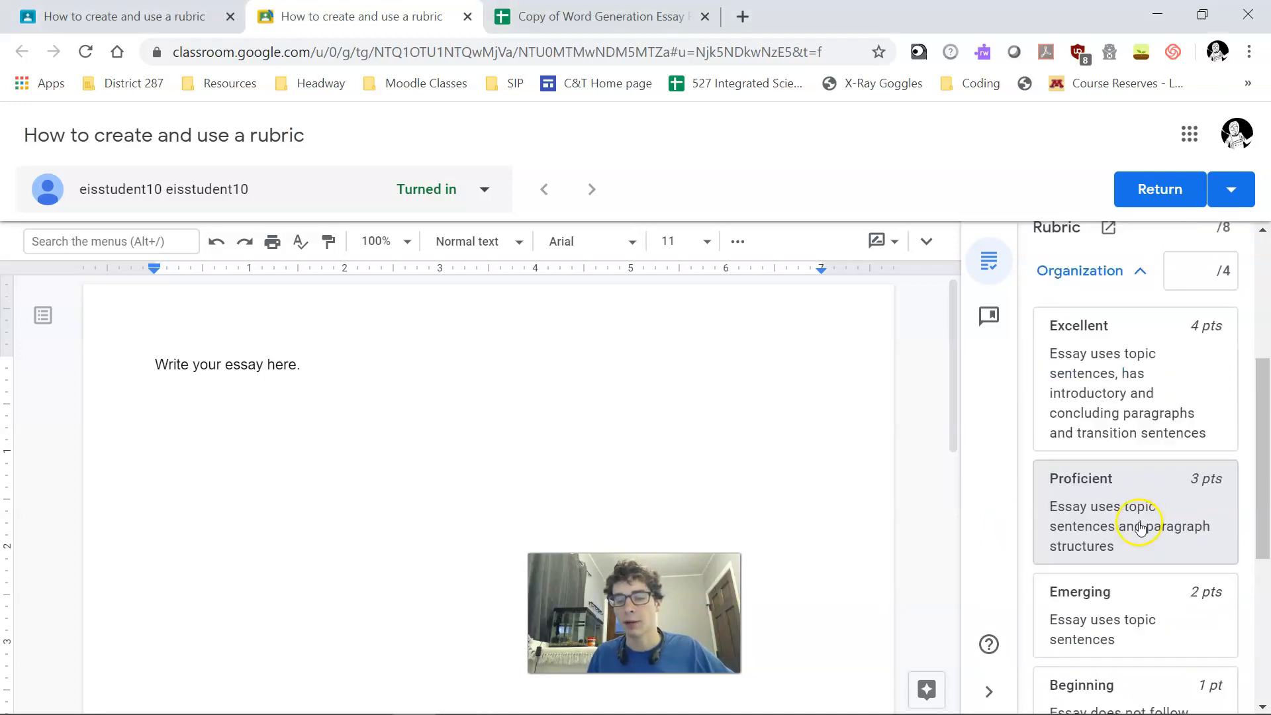
scroll(1119, 609, up, 3)
scroll(1135, 490, down, 6)
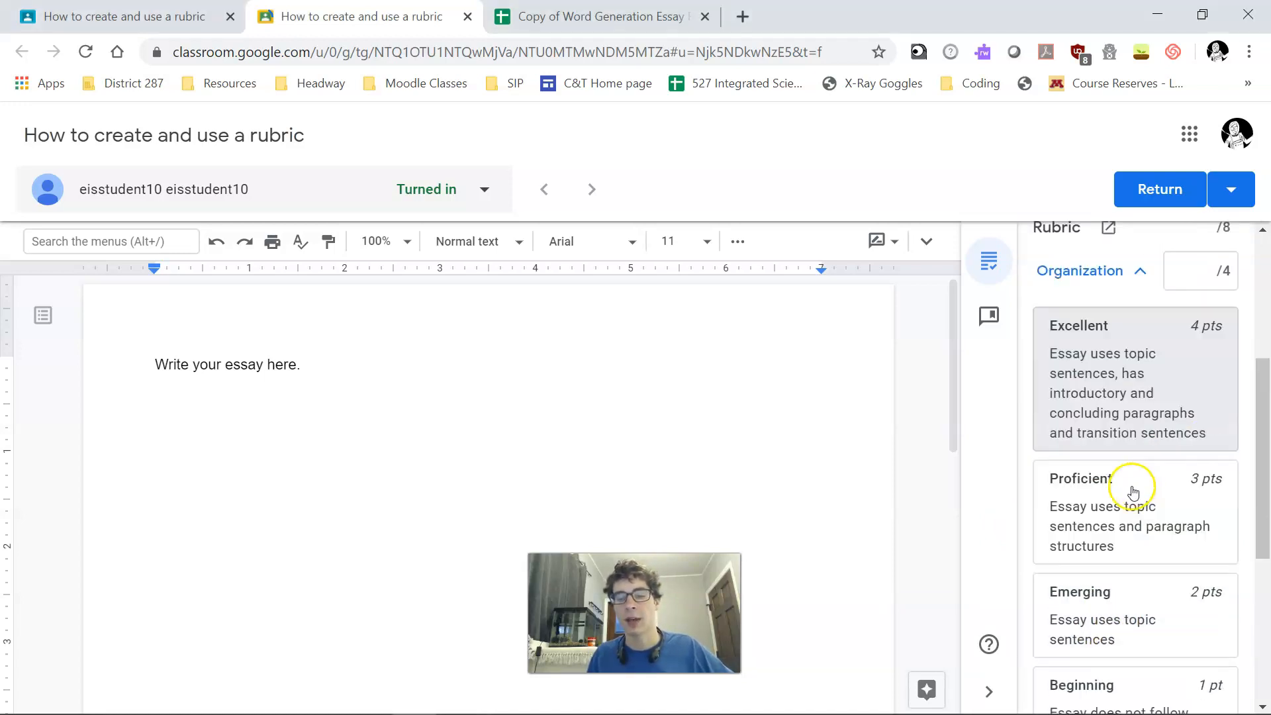
scroll(1130, 528, up, 5)
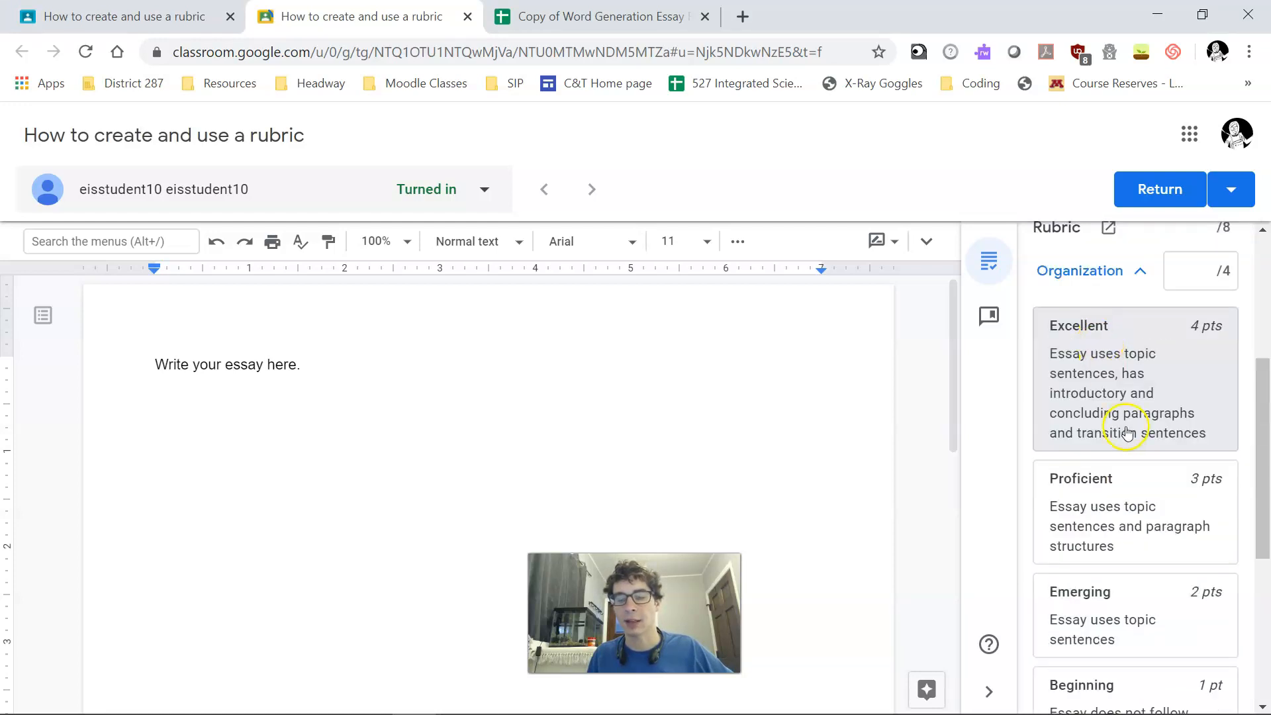
click(1132, 374)
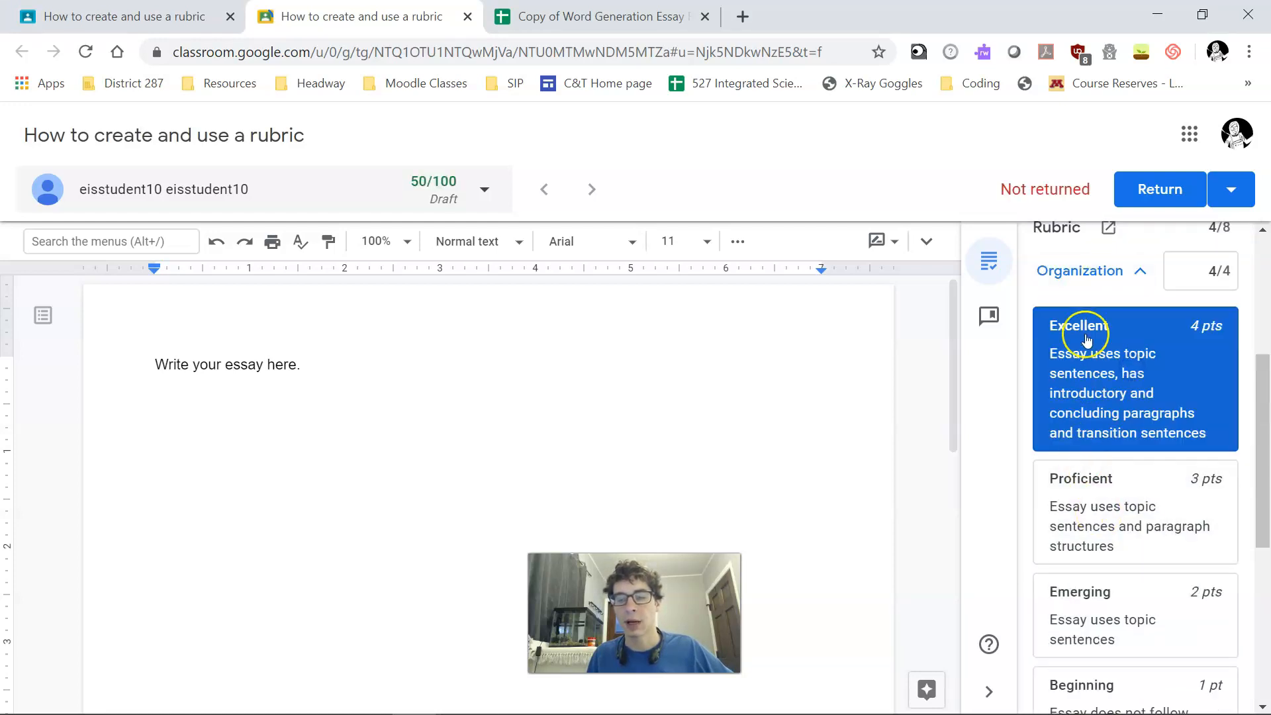
click(1099, 273)
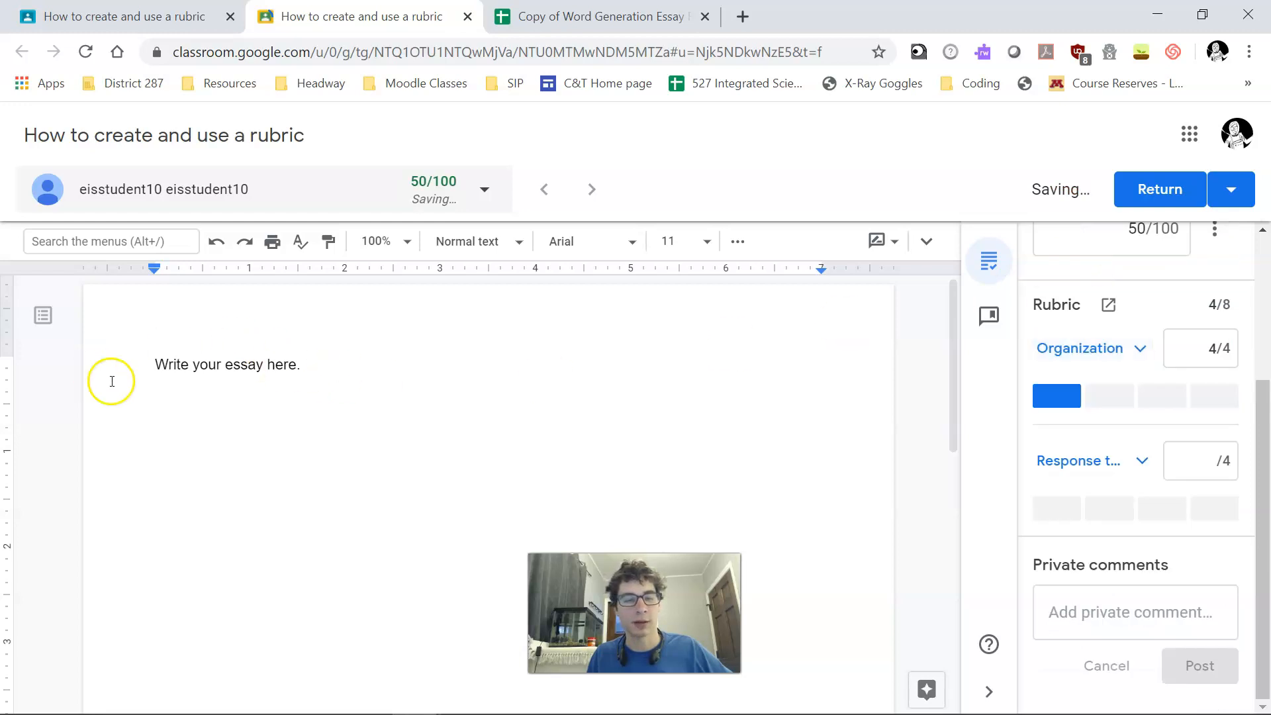
- Score the "Response to the prompt" criterion as Beginning (1 pt) and collapse it
click(1104, 457)
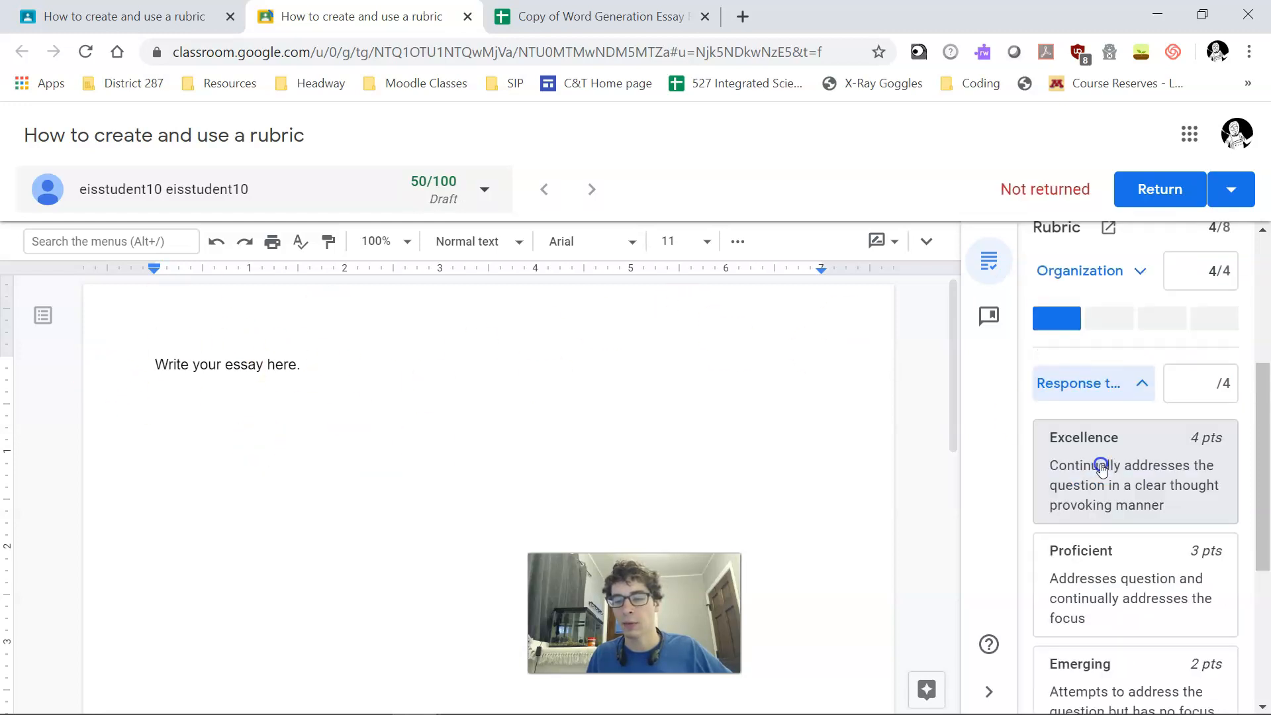
scroll(1105, 463, down, 2)
click(1115, 587)
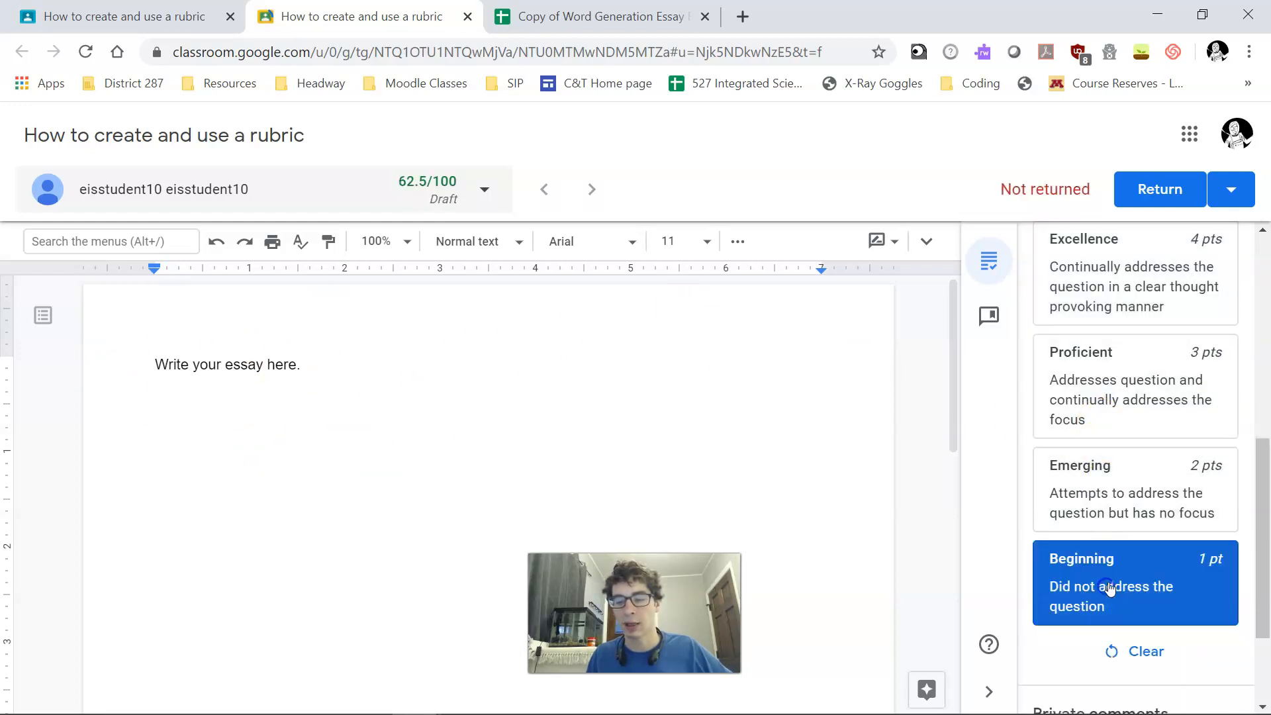
scroll(1152, 510, up, 5)
click(1092, 488)
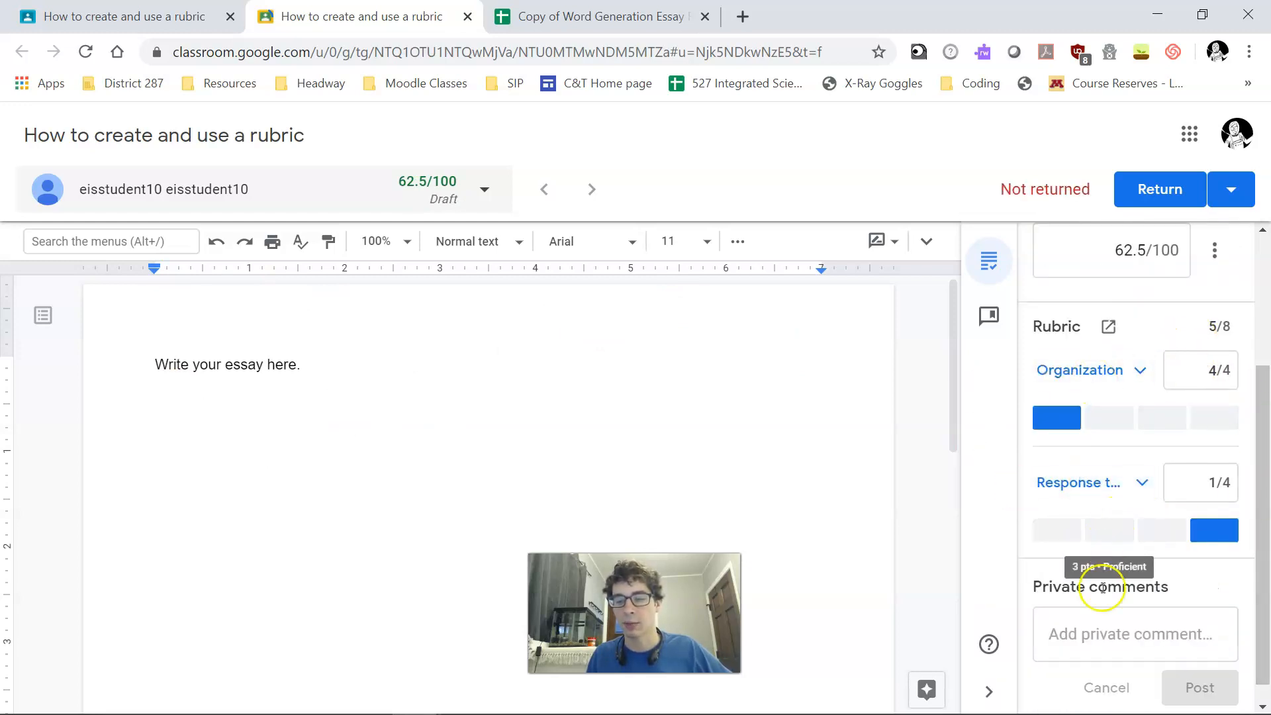
- Examine the overall grade calculated from the rubric, the two criterion scores, and the private comment field
scroll(1120, 539, up, 2)
click(1143, 356)
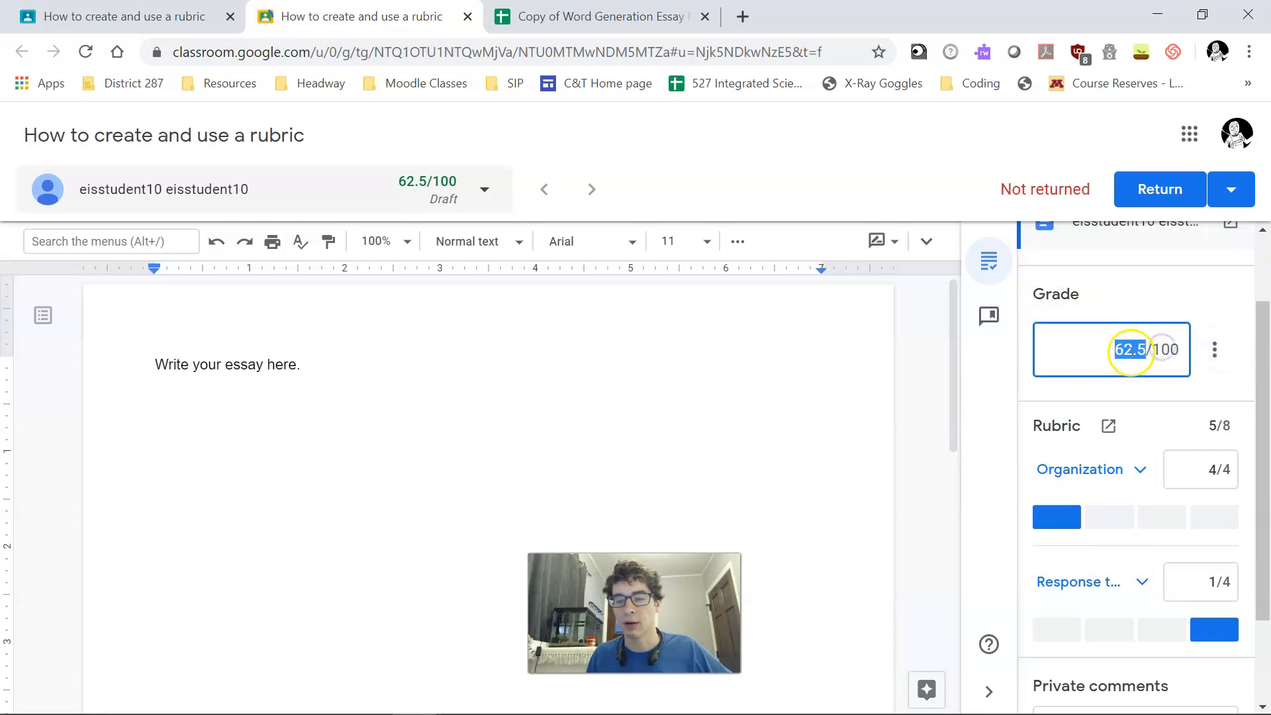
scroll(1106, 516, down, 2)
scroll(1119, 386, up, 2)
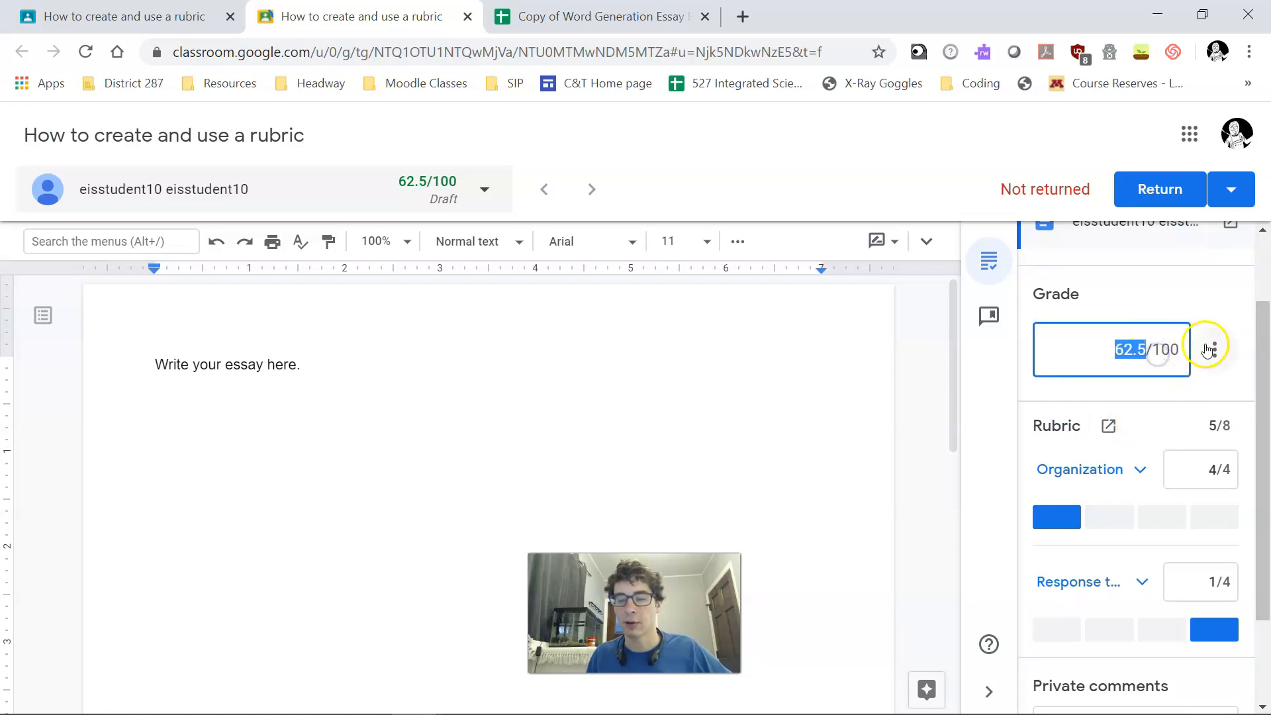
scroll(1205, 349, up, 2)
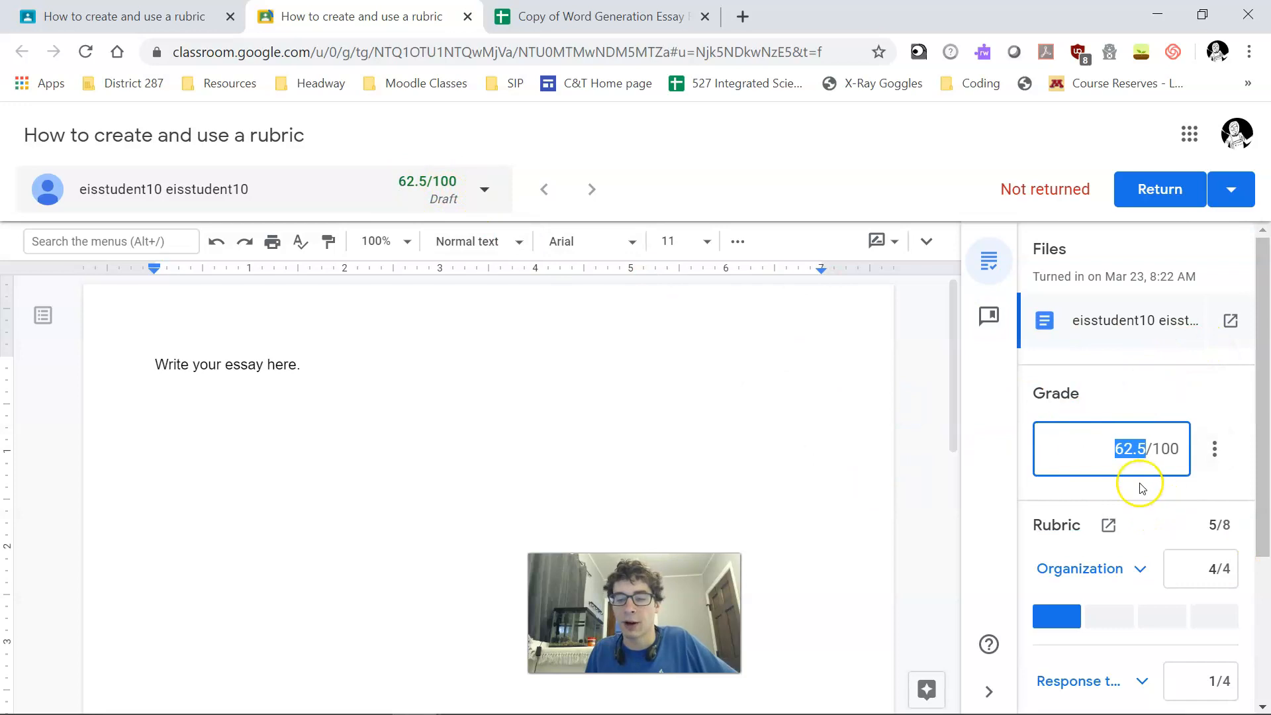
scroll(1140, 487, down, 2)
scroll(1119, 457, down, 2)
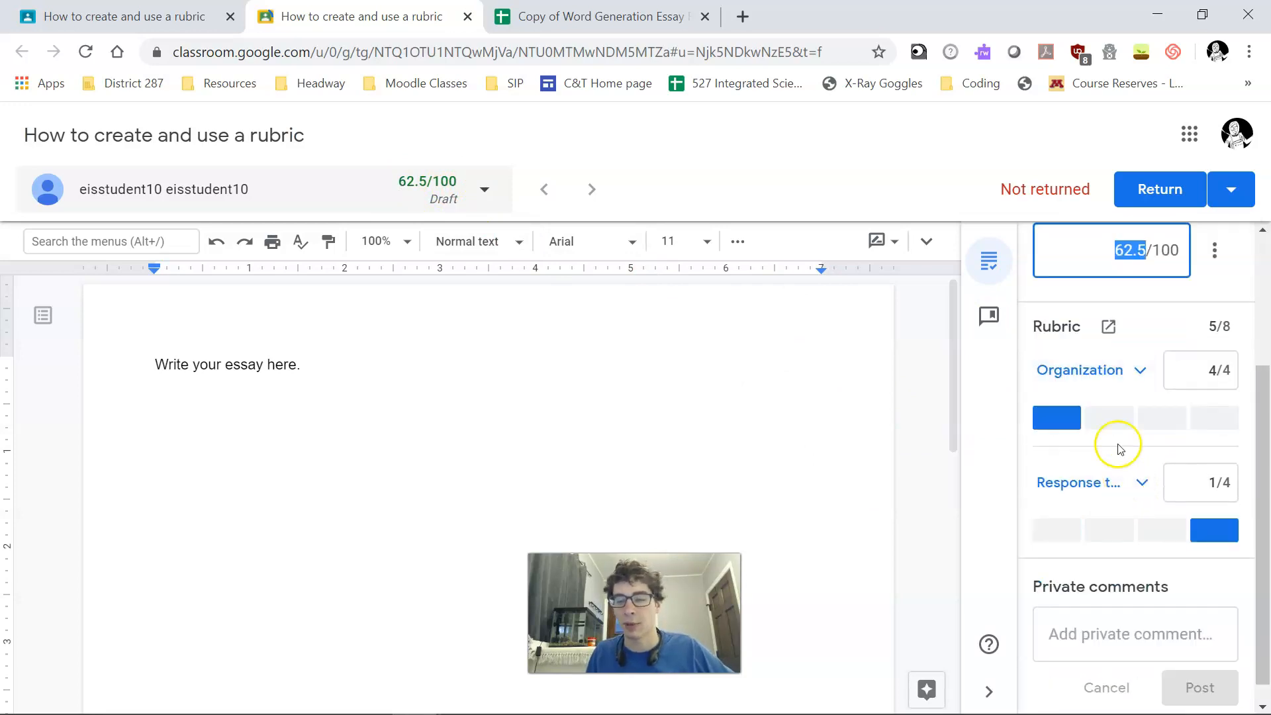
scroll(1099, 576, down, 1)
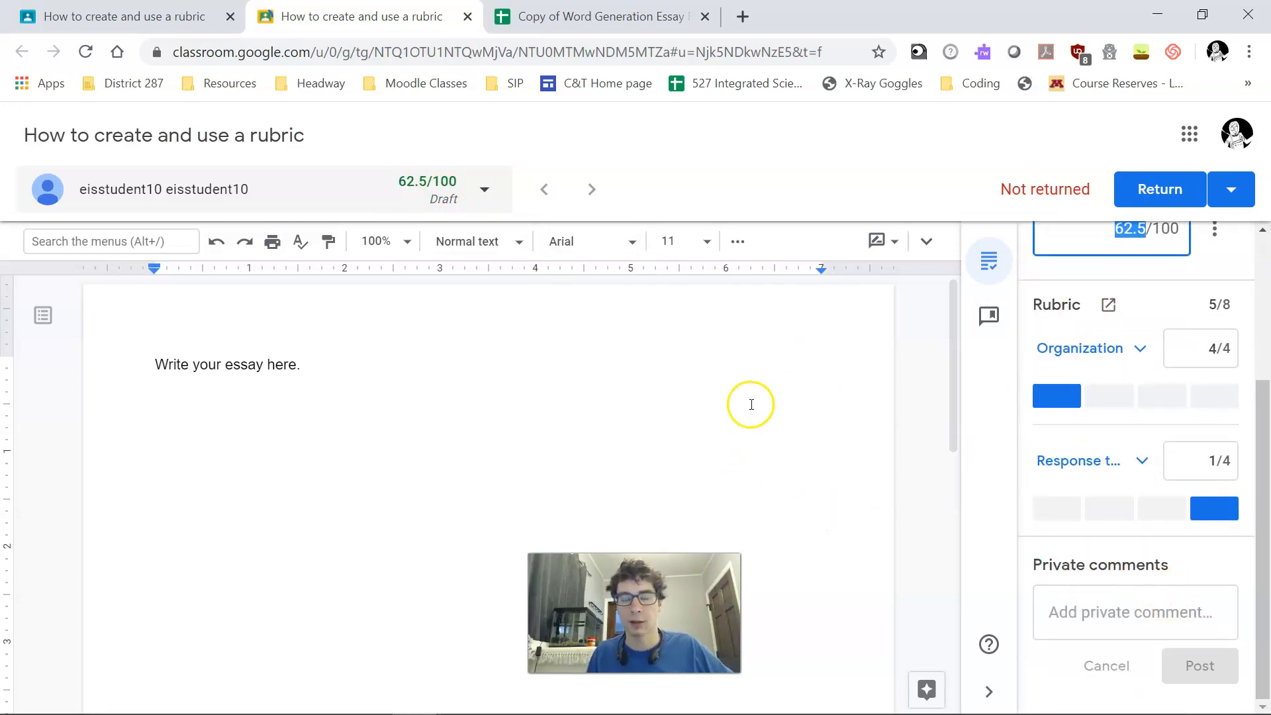
click(1092, 631)
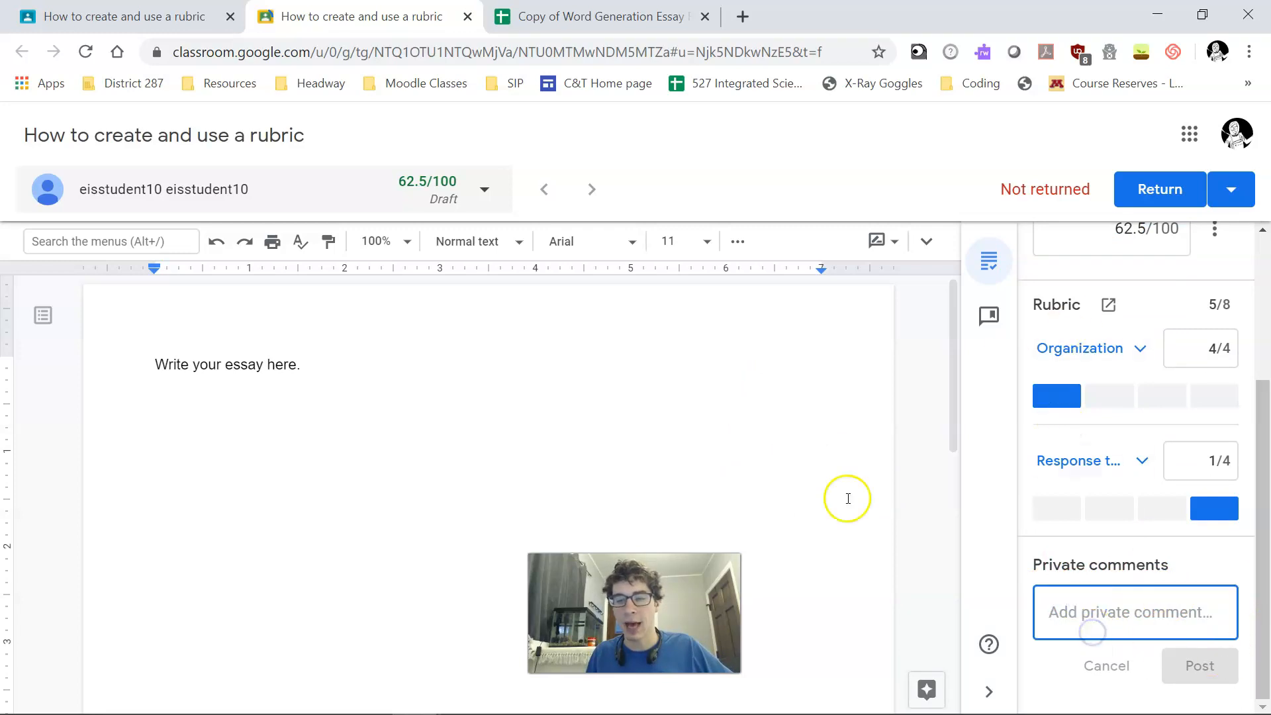
- Look through the saved comments in the comment bank and return to the grading details
click(984, 318)
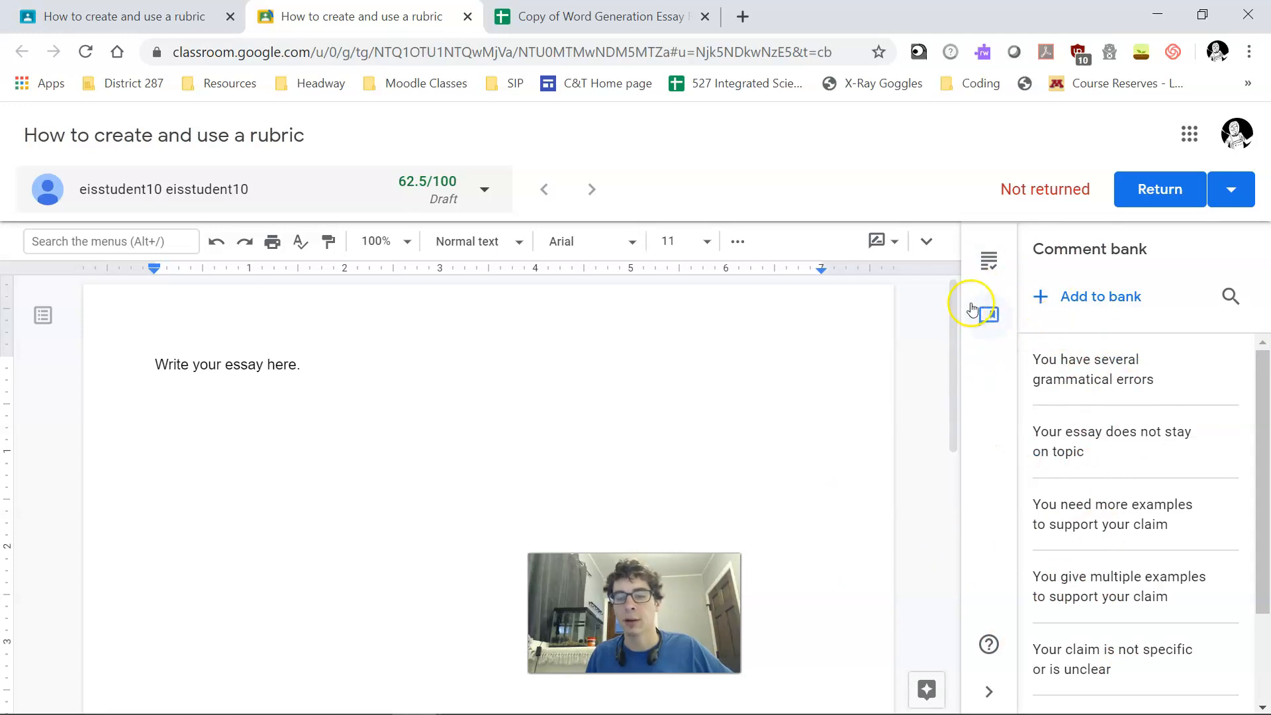
click(984, 260)
click(988, 315)
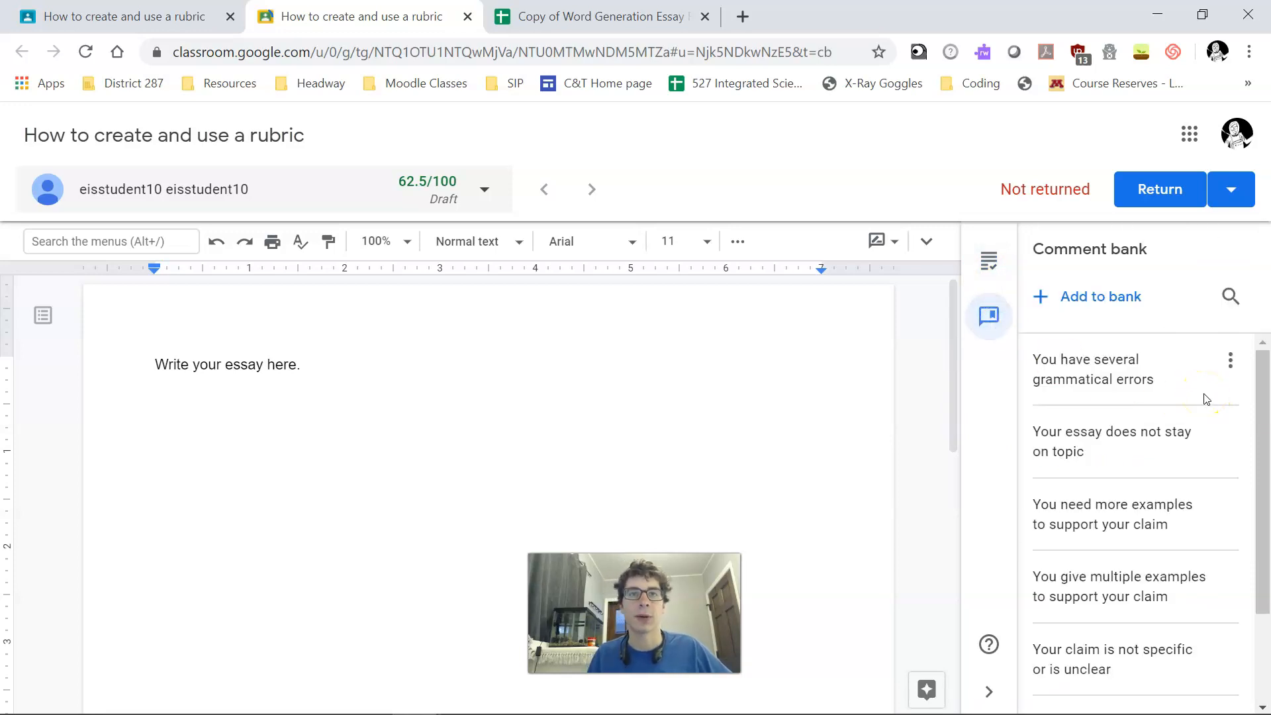
click(988, 260)
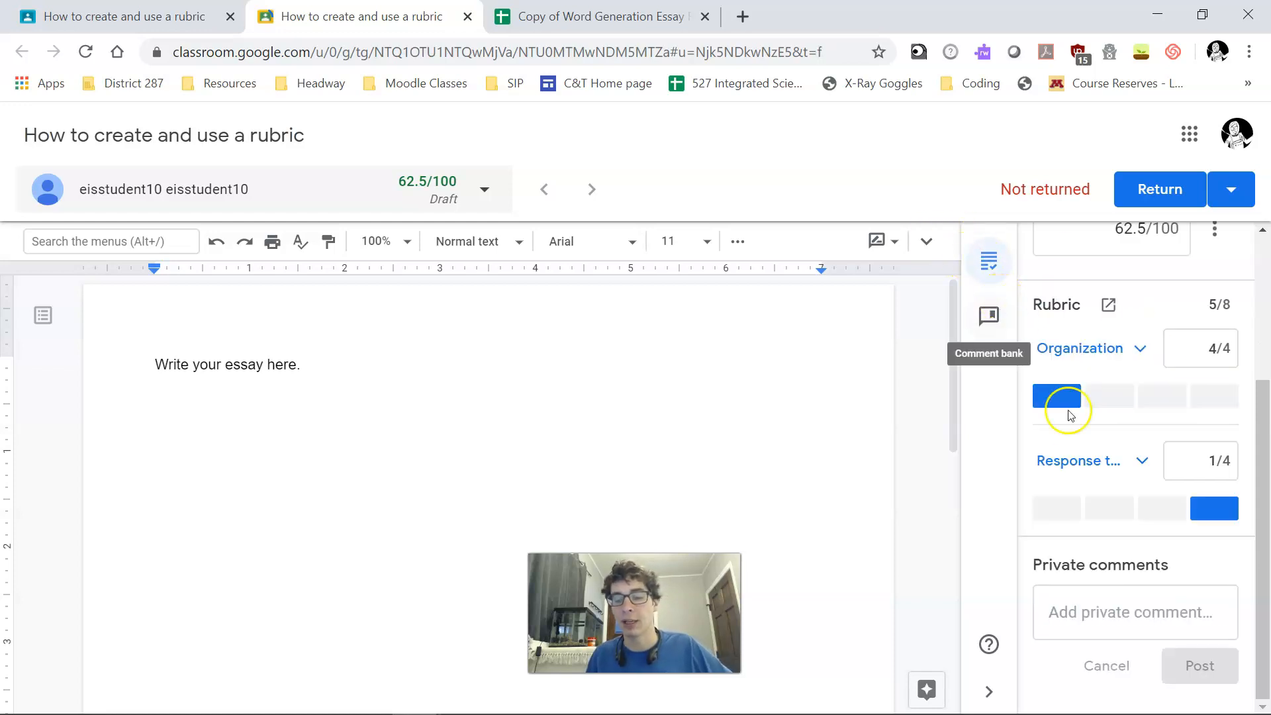
- Post the private comment "Next time, please try writing something before turning in." on the student's submission
click(1133, 623)
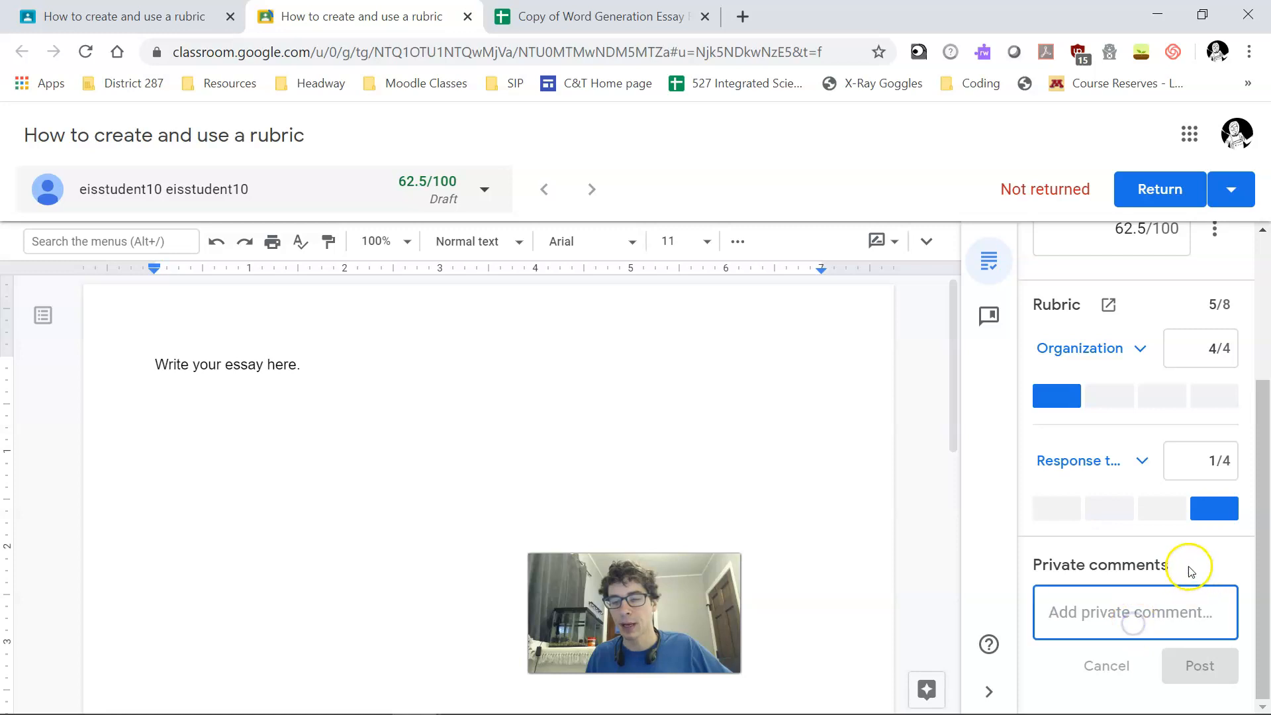
scroll(1129, 397, down, 3)
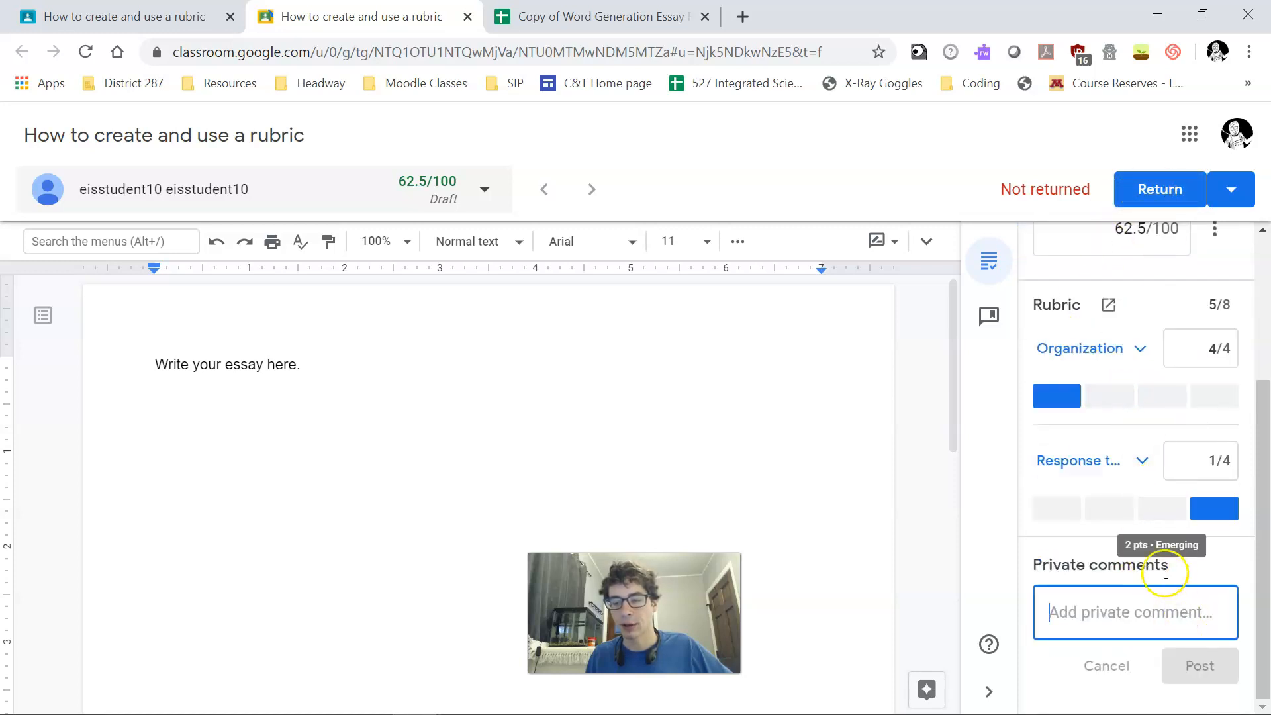
text(Nex)
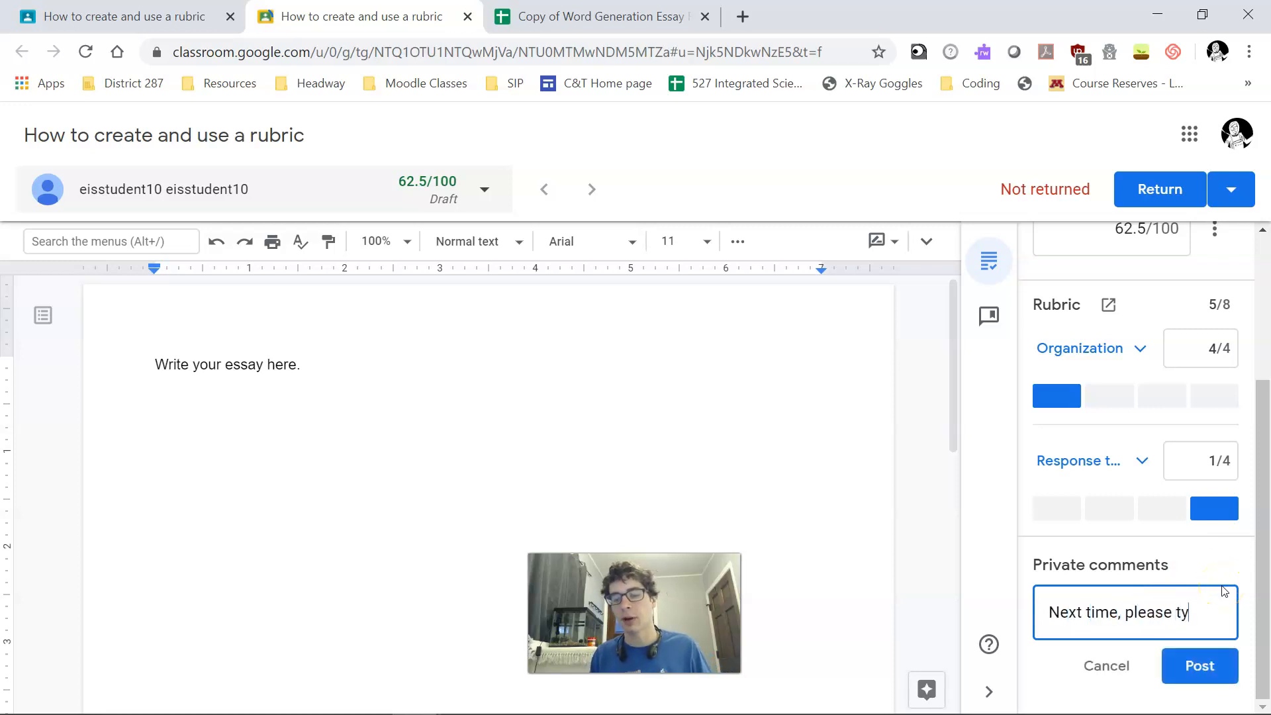
text(t time, please try writing som)
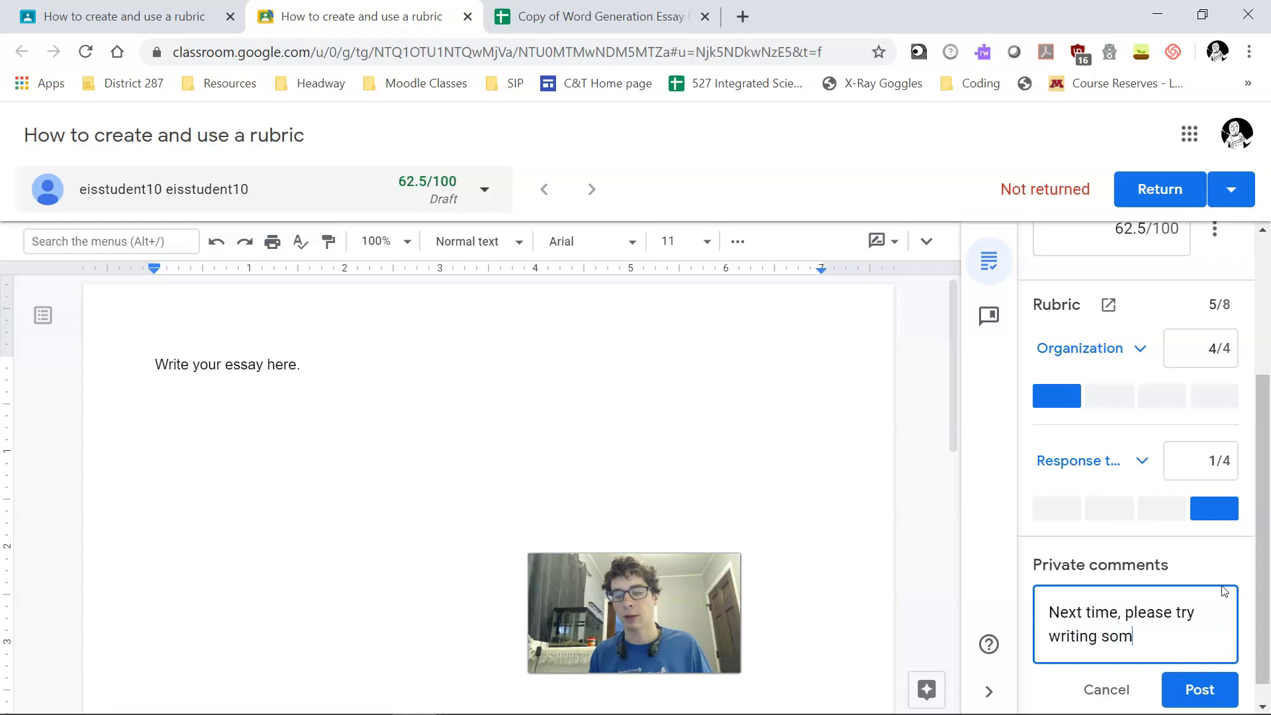
text(ething before turning in.)
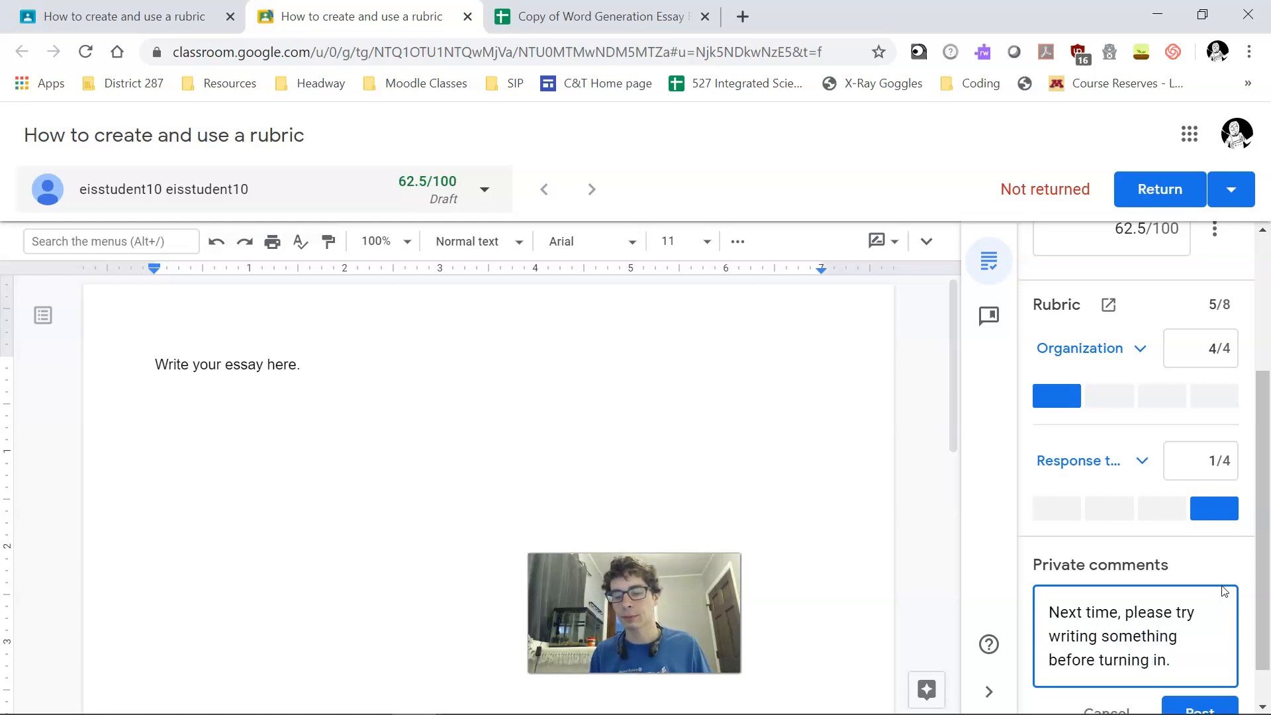
scroll(1201, 576, down, 1)
click(1194, 659)
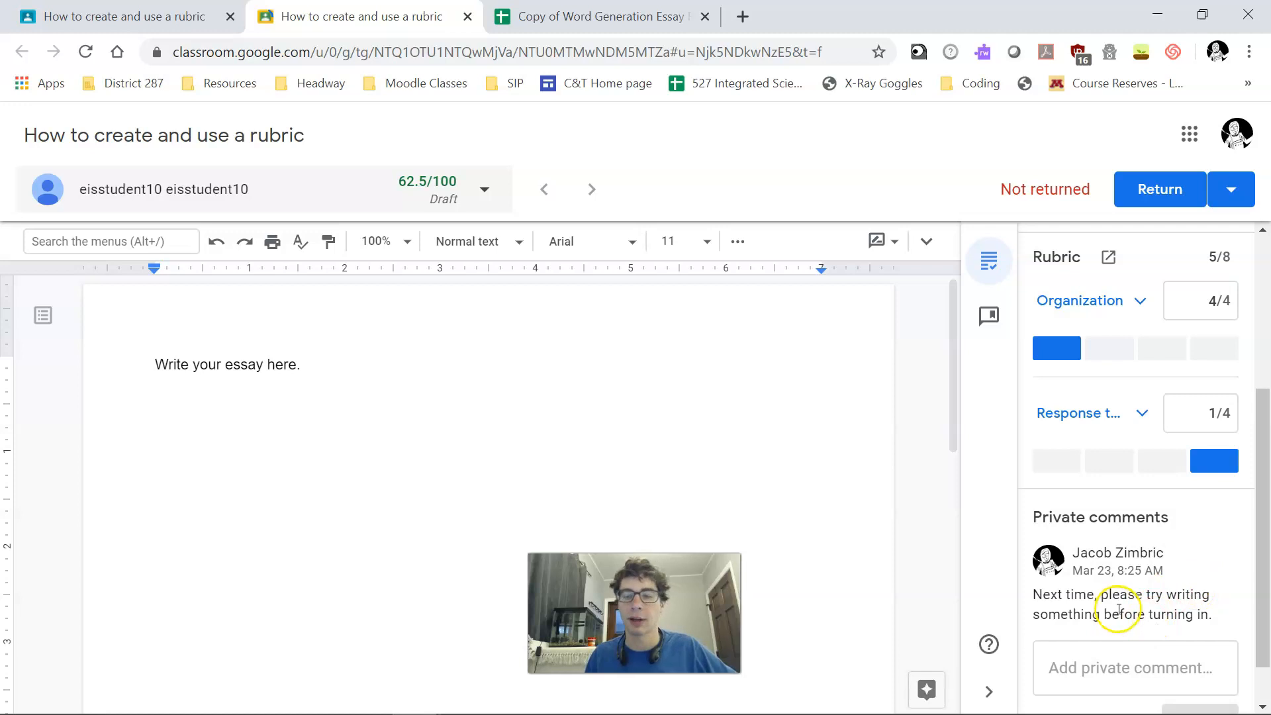
- Return the graded essay to the student and confirm the return
scroll(1118, 609, up, 3)
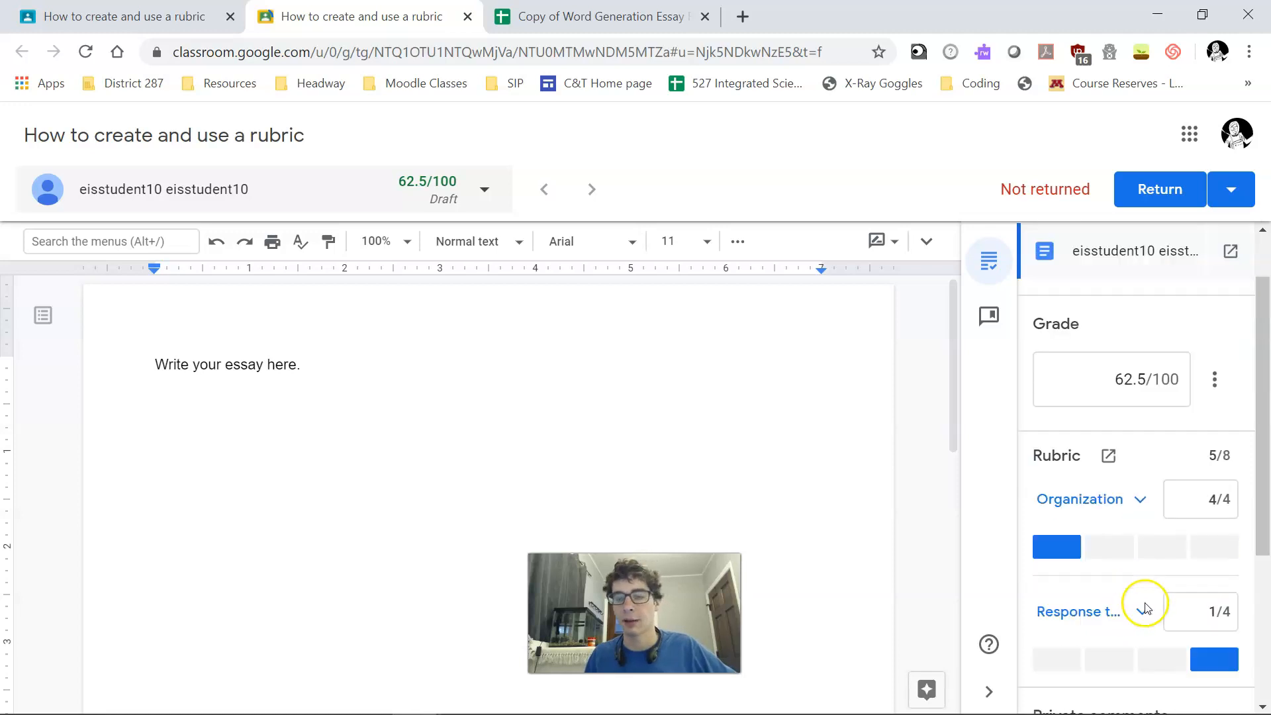
click(1162, 190)
click(806, 482)
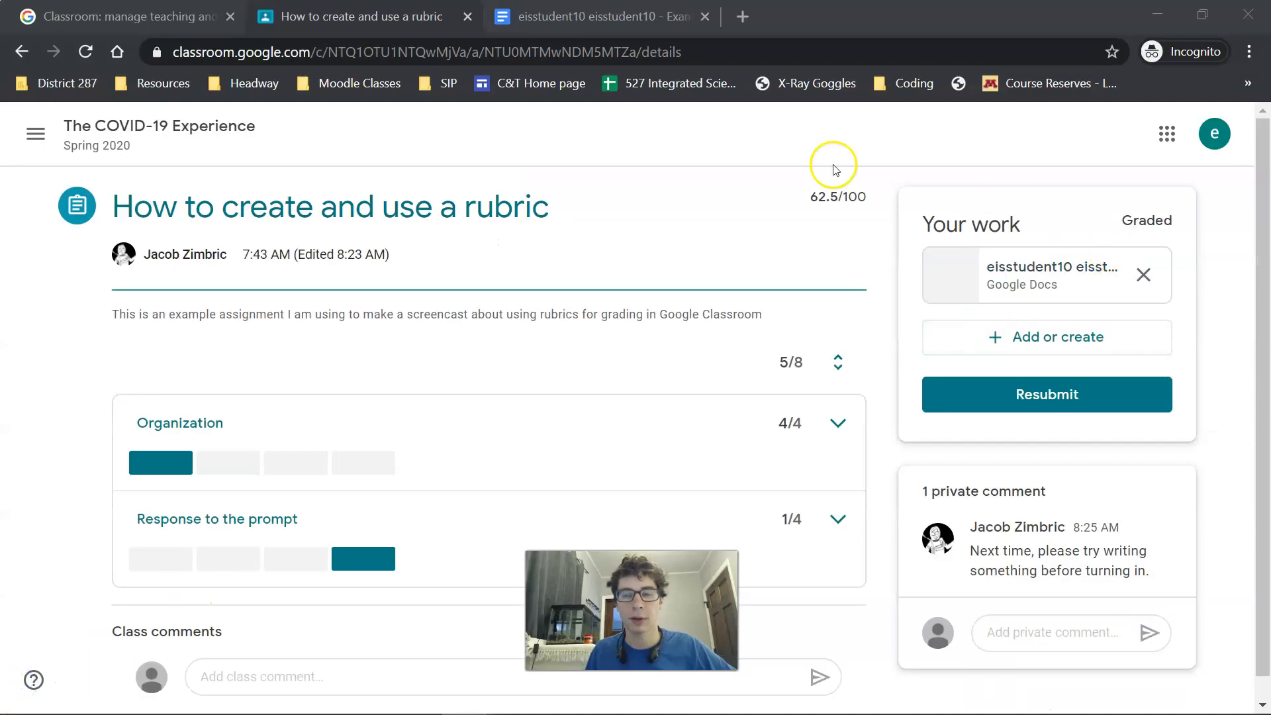
- In the student view, examine the returned grade, the selected rubric levels, and the teacher's private comment
scroll(351, 387, down, 1)
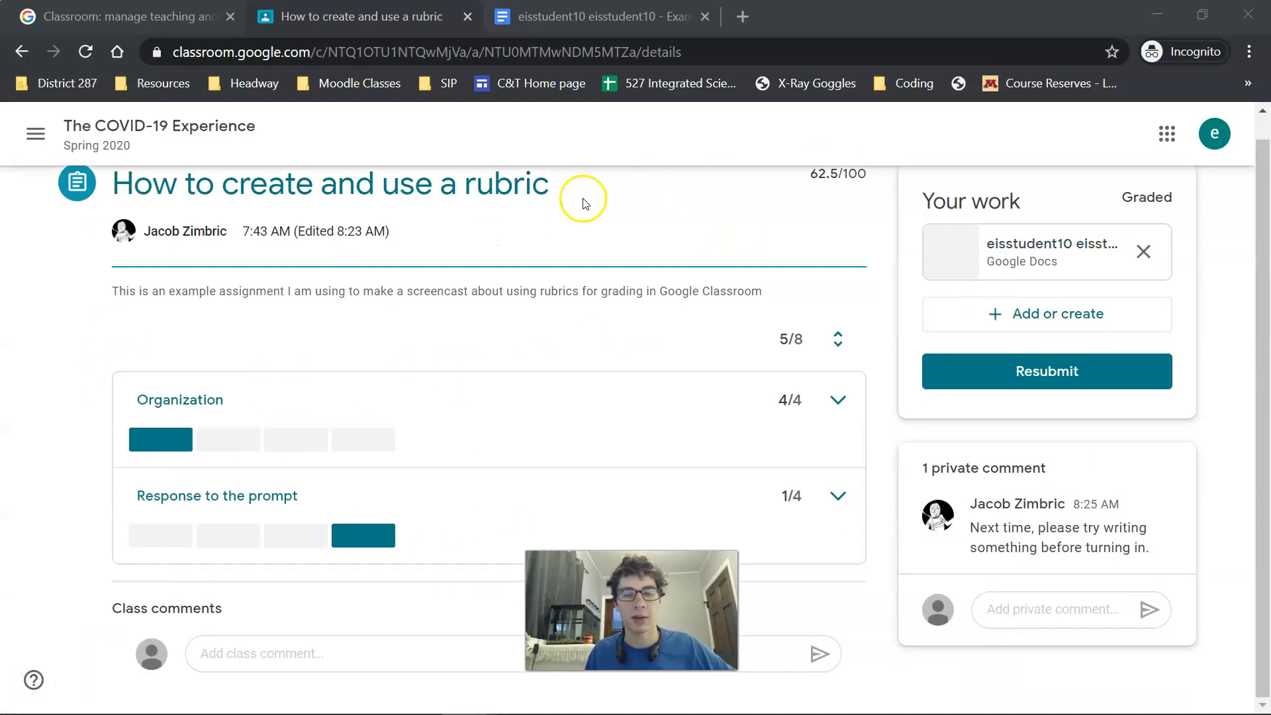
scroll(681, 412, up, 1)
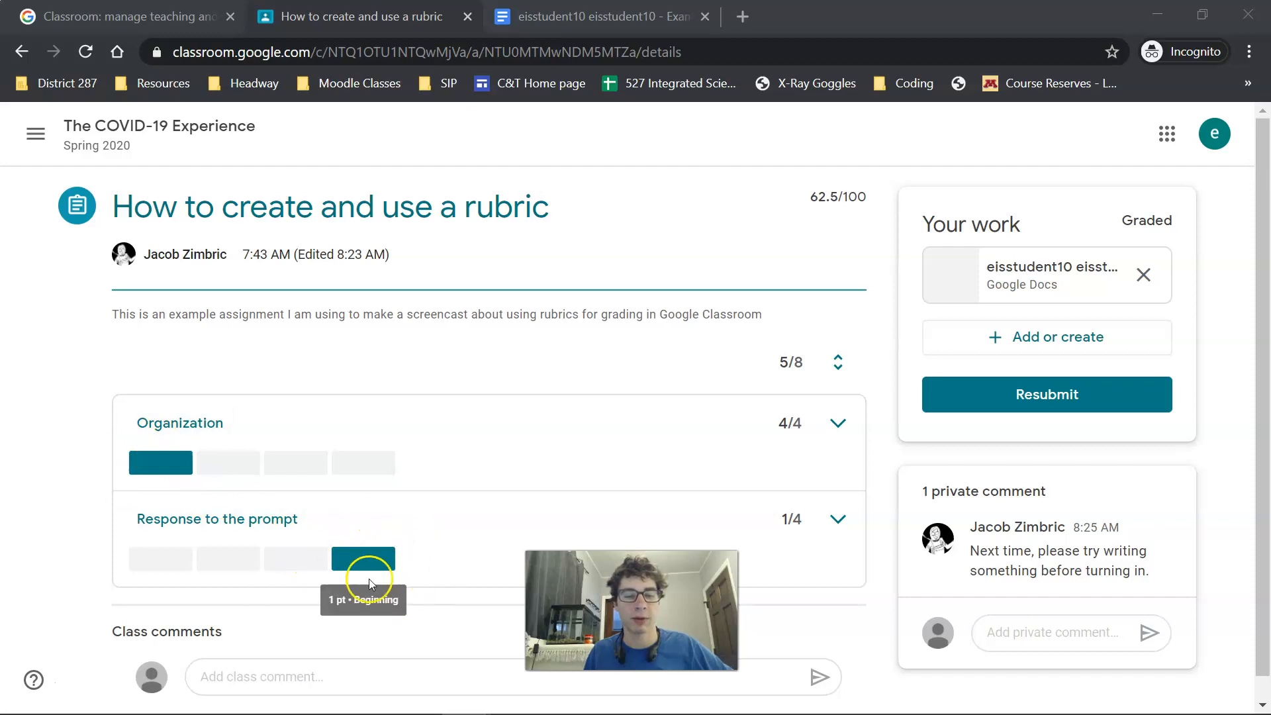
scroll(418, 542, down, 1)
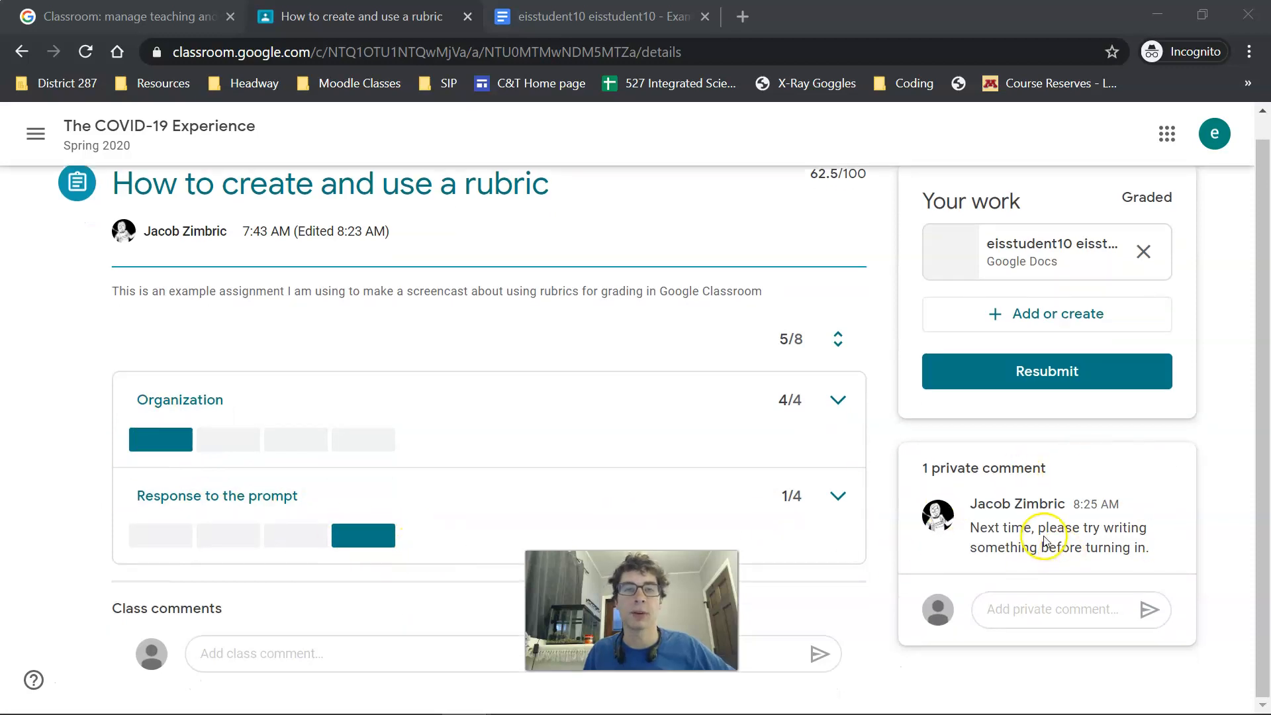
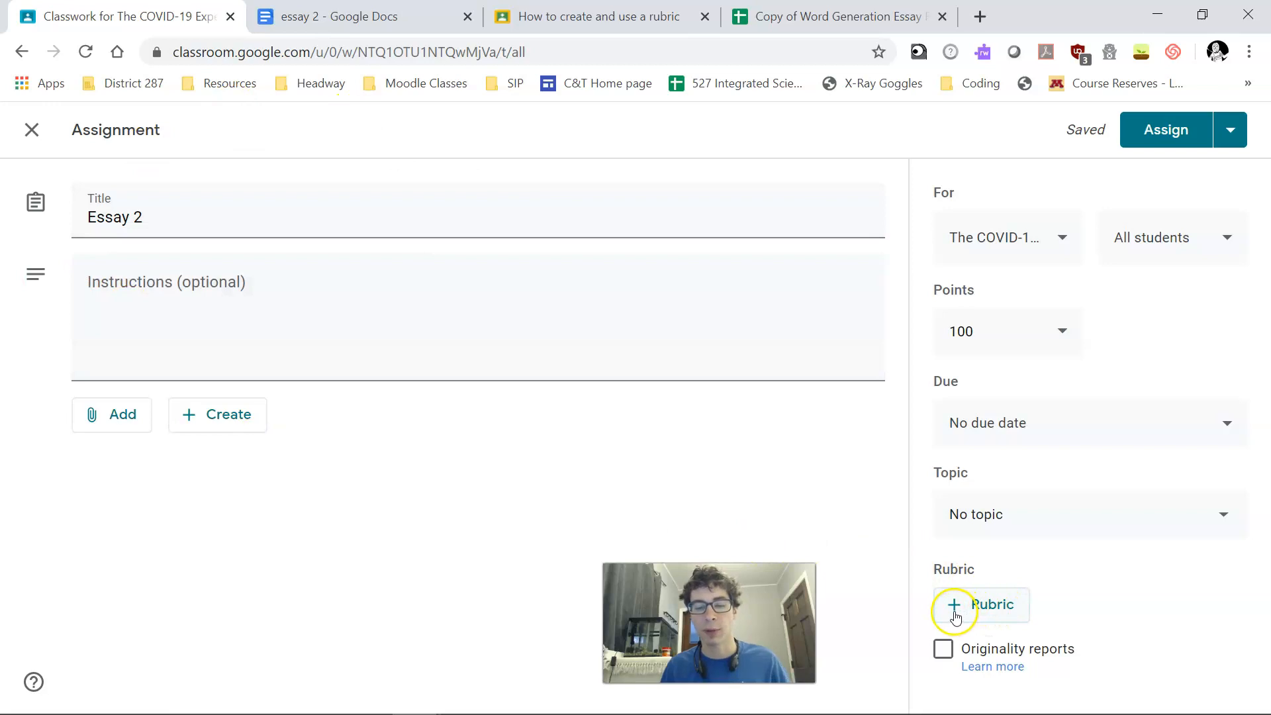
- Start reusing an existing rubric for the Essay 2 assignment and look through the classes available as rubric sources
click(959, 616)
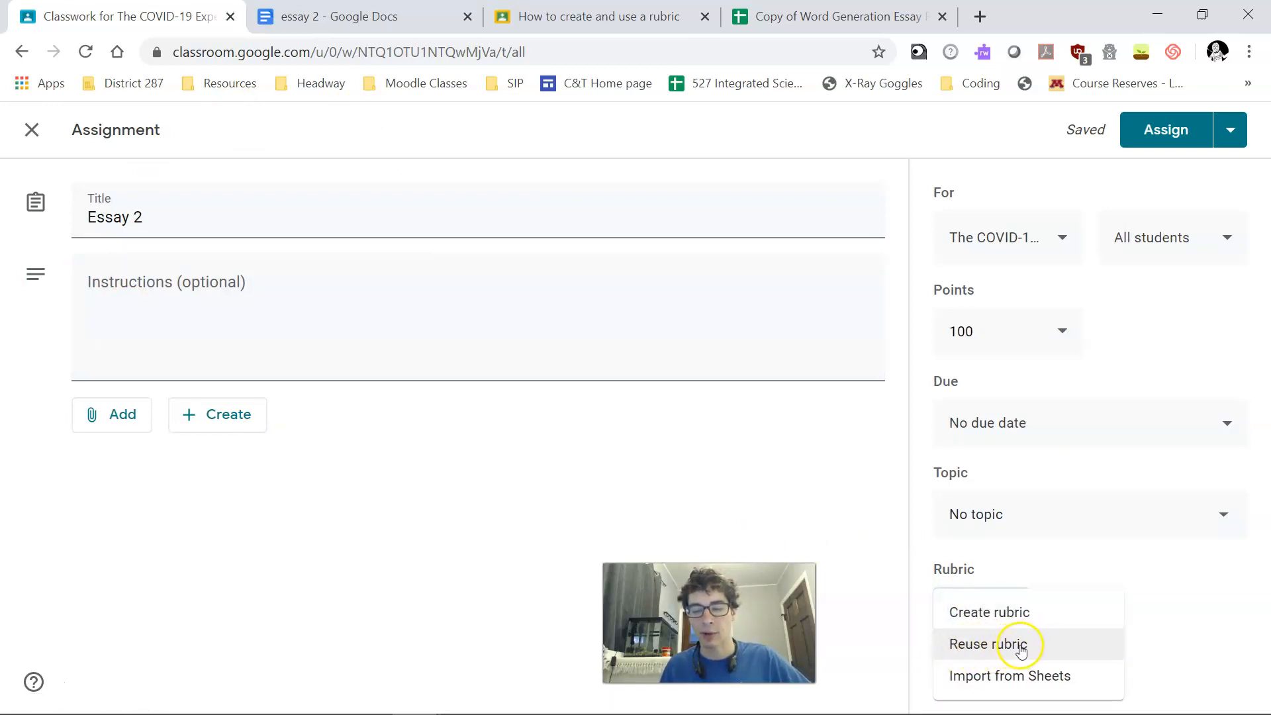
click(963, 654)
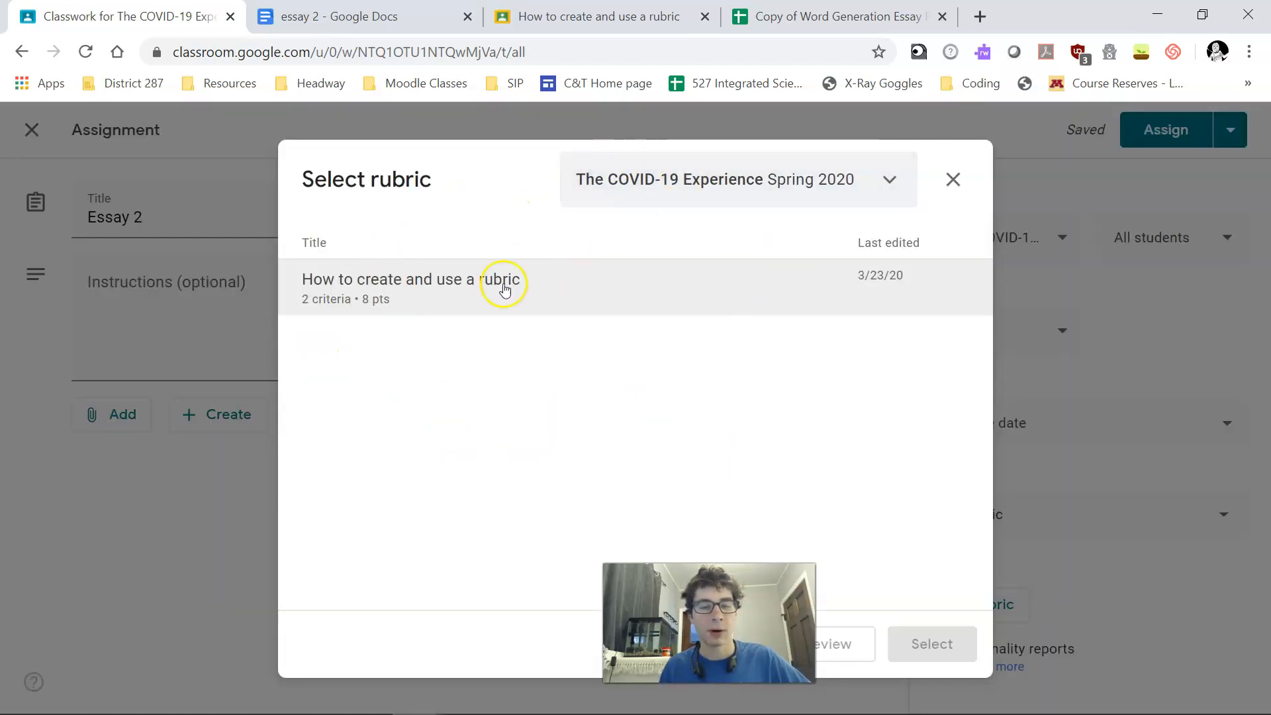
click(905, 187)
scroll(794, 331, down, 12)
scroll(803, 375, up, 10)
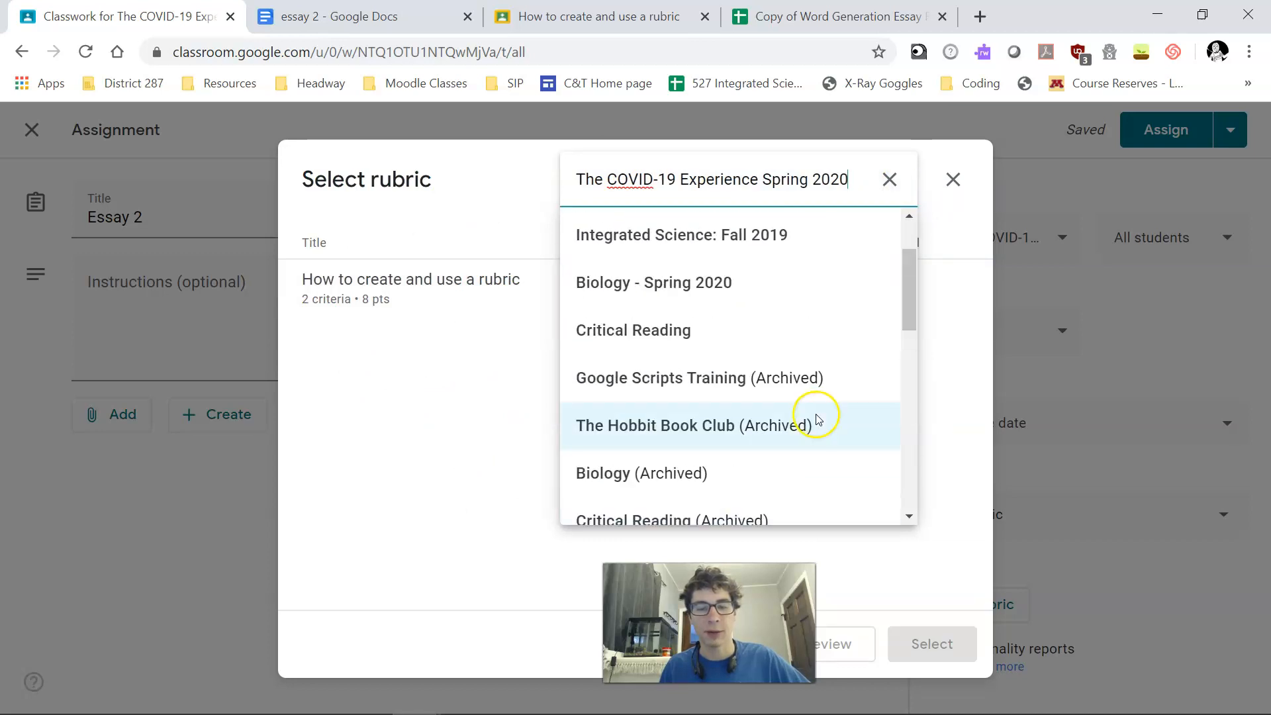
click(889, 180)
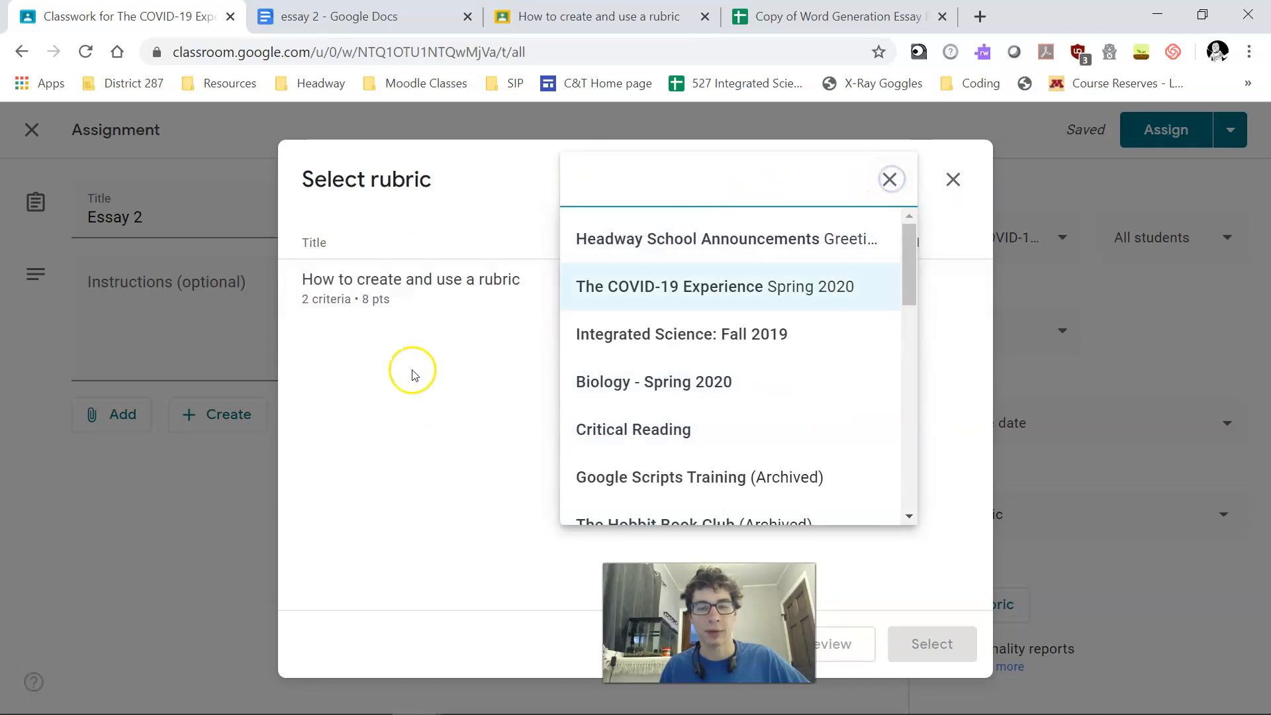
click(379, 382)
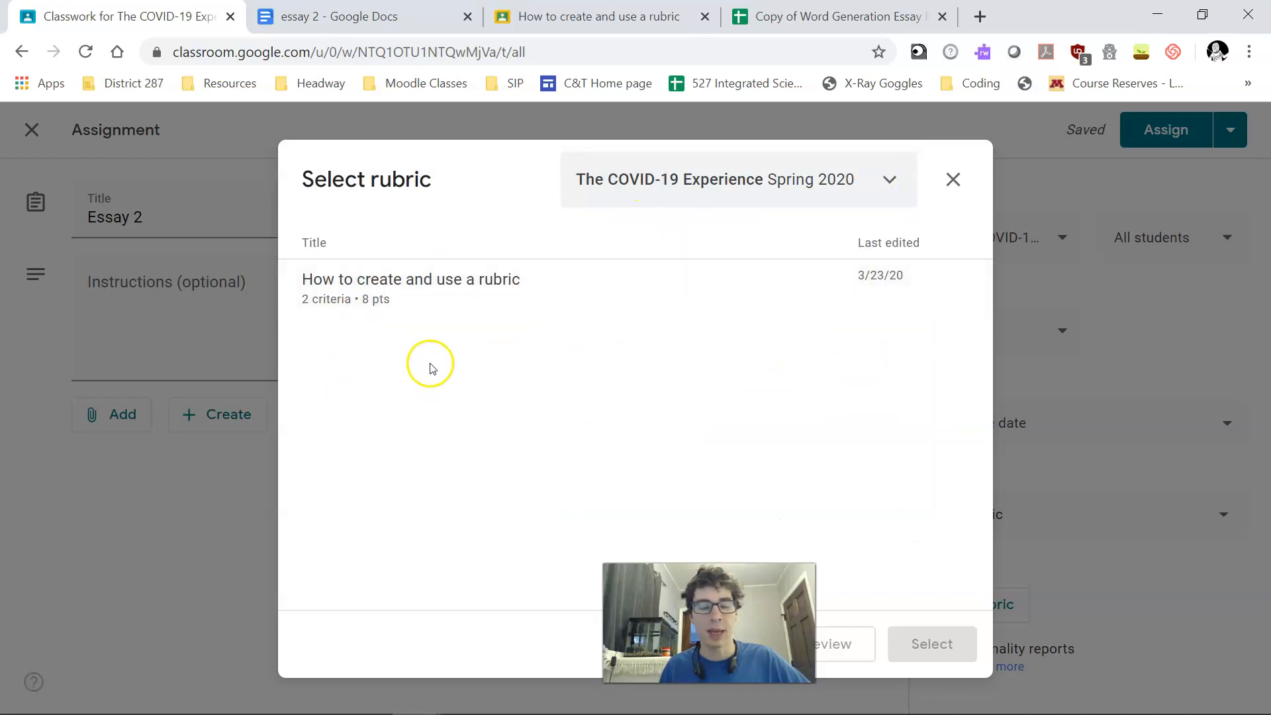
- Preview the "How to create and use a rubric" rubric from The COVID-19 Experience class and select it for Essay 2
click(428, 284)
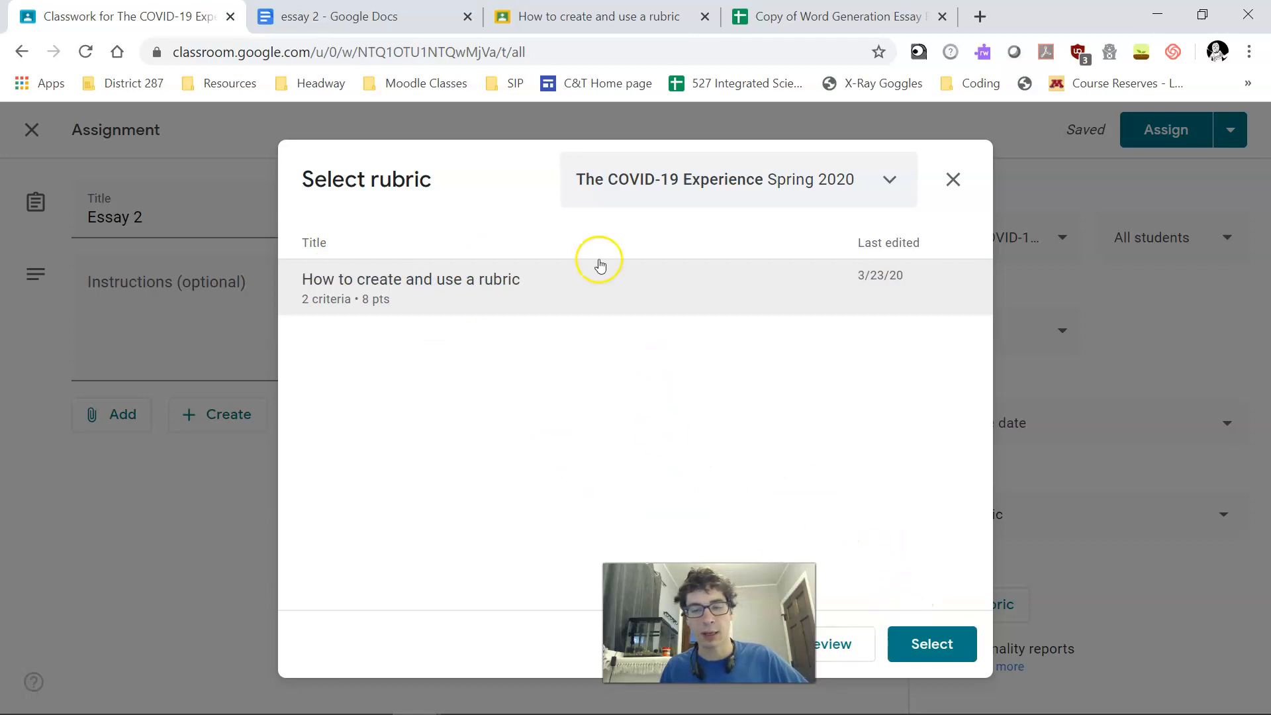
click(849, 652)
scroll(626, 370, down, 2)
scroll(632, 377, up, 2)
scroll(639, 378, down, 2)
scroll(635, 371, up, 2)
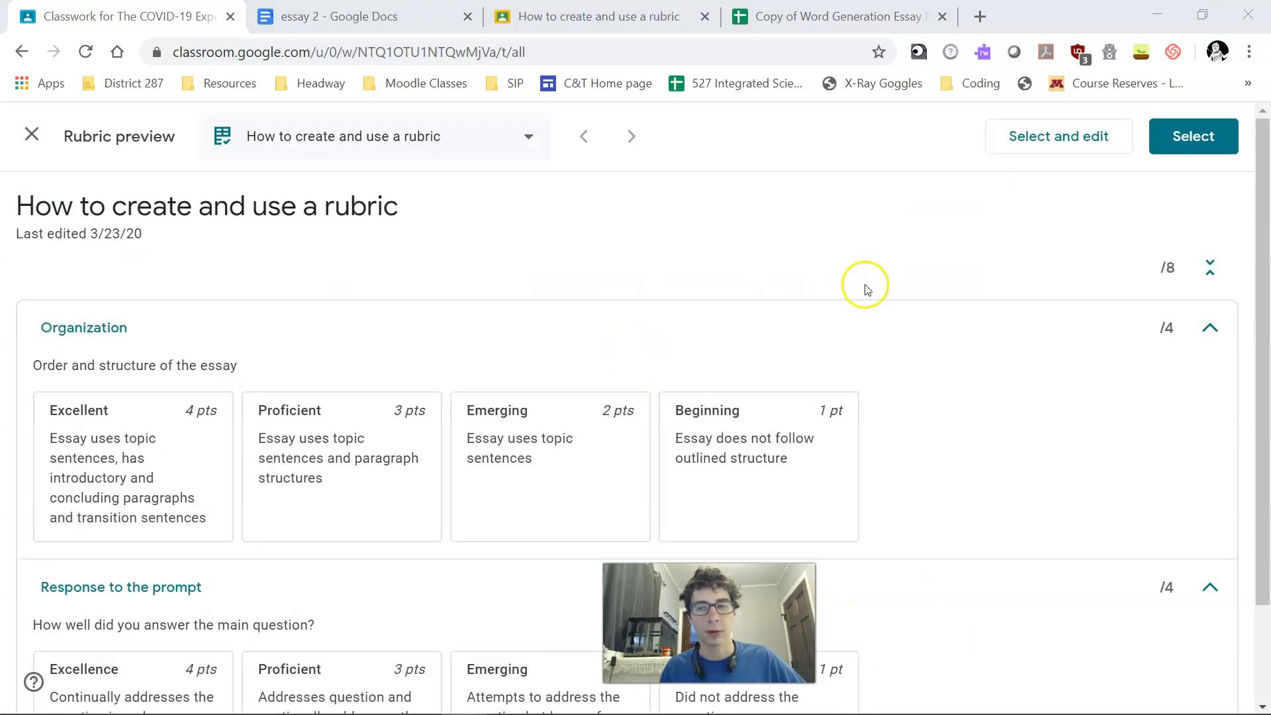
click(1191, 139)
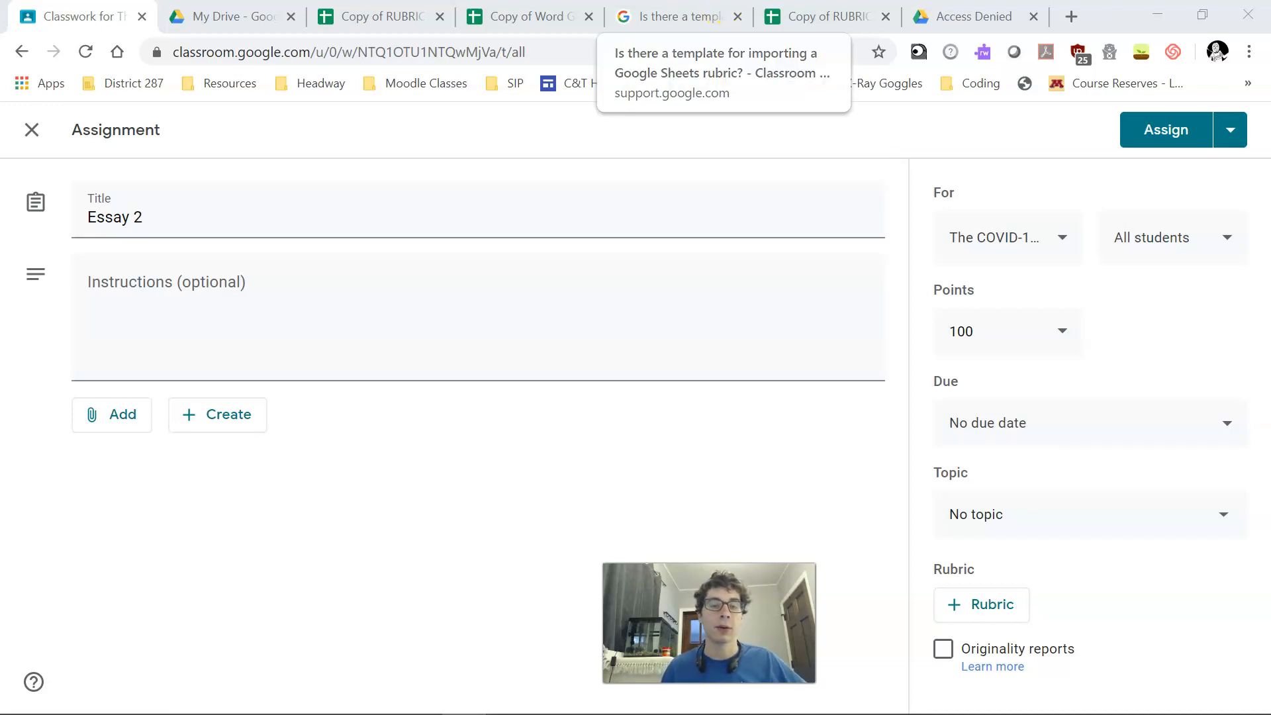
- In Google Sheets, compare the layout of the Word Generation Essay Rubric with the RUBRIC SCORING GUIDE Google Classroom template
click(538, 15)
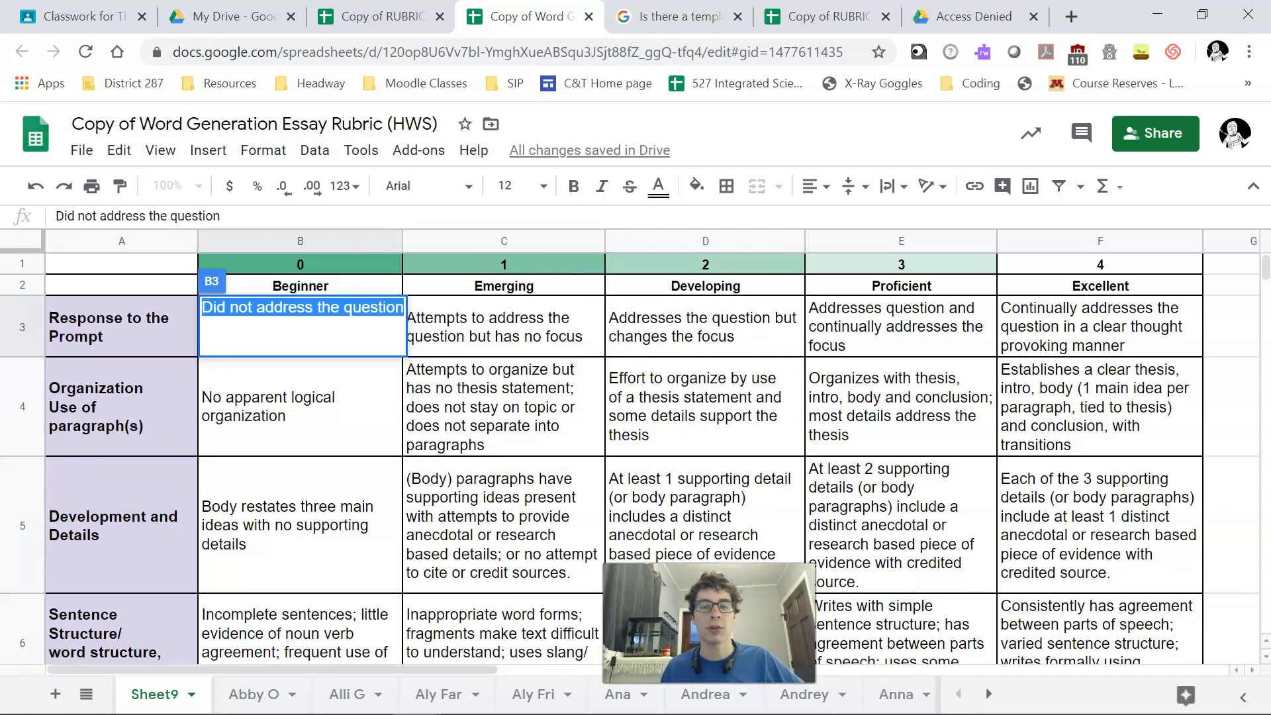
click(800, 9)
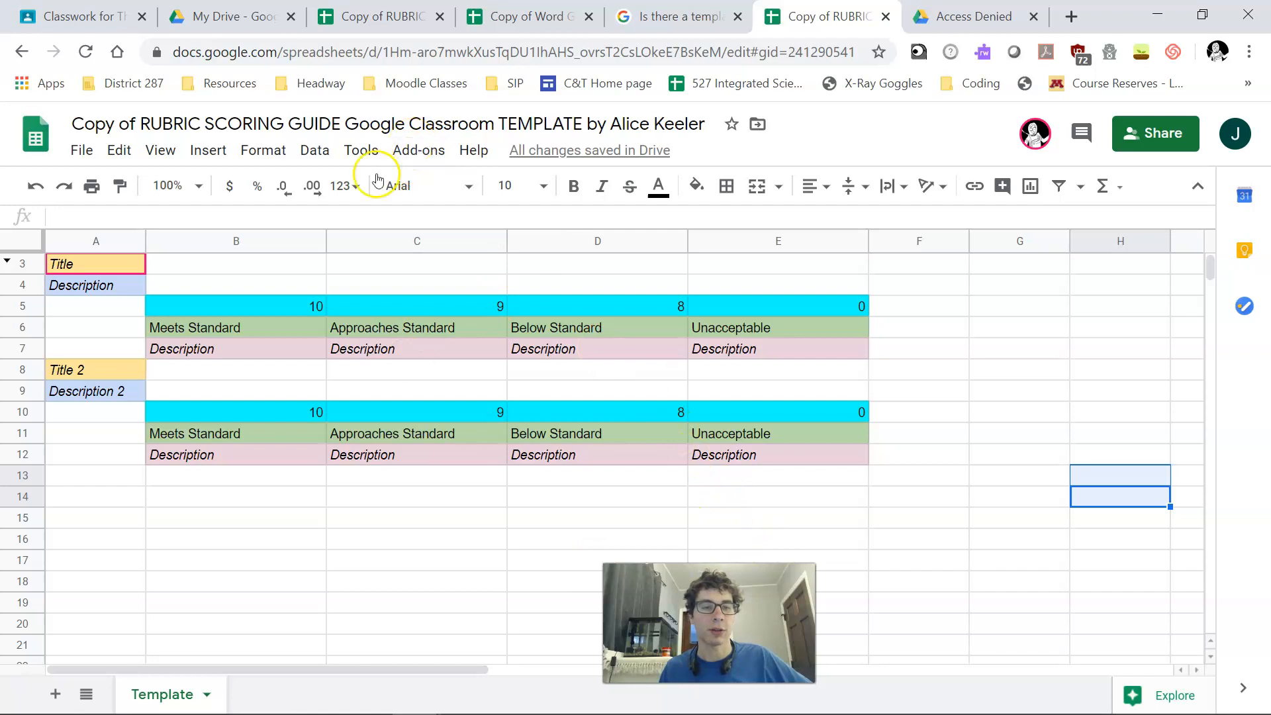
- In Google Classroom, import the "Copy of RUBRIC SCORING GUIDE Google Classroom TEMPLATE" spreadsheet as the Essay 2 rubric
click(61, 22)
click(982, 606)
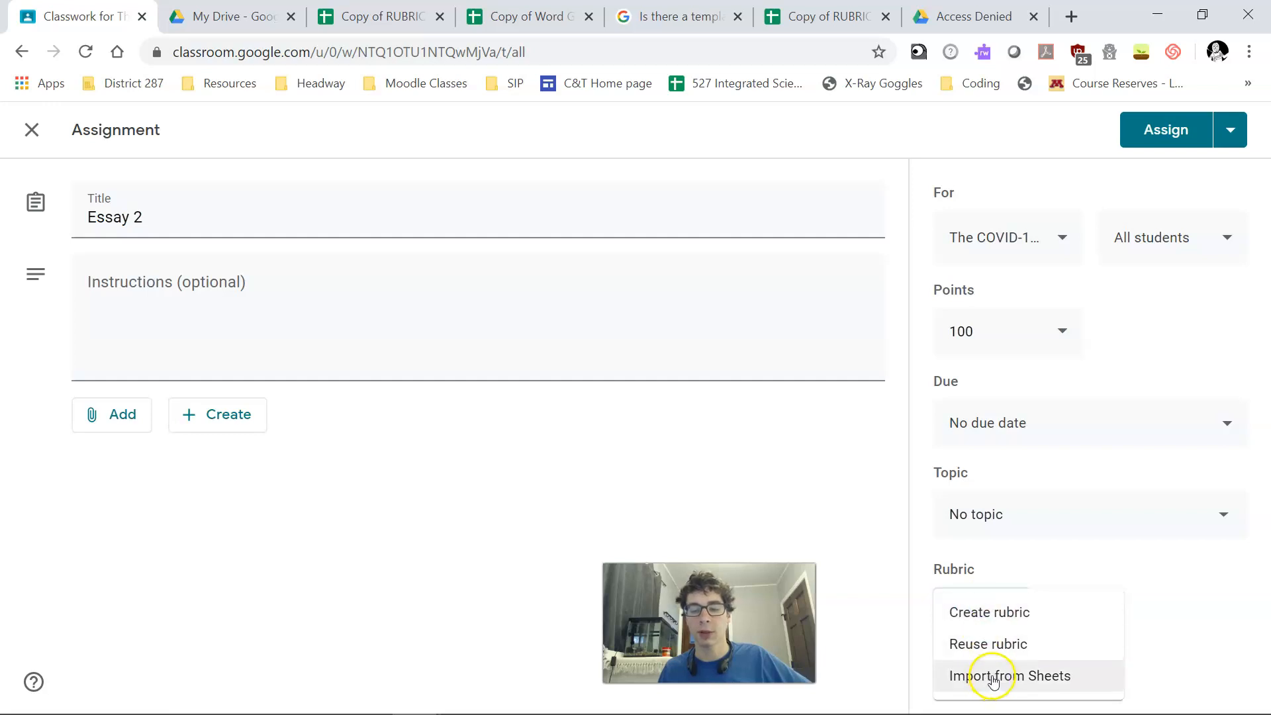
click(993, 677)
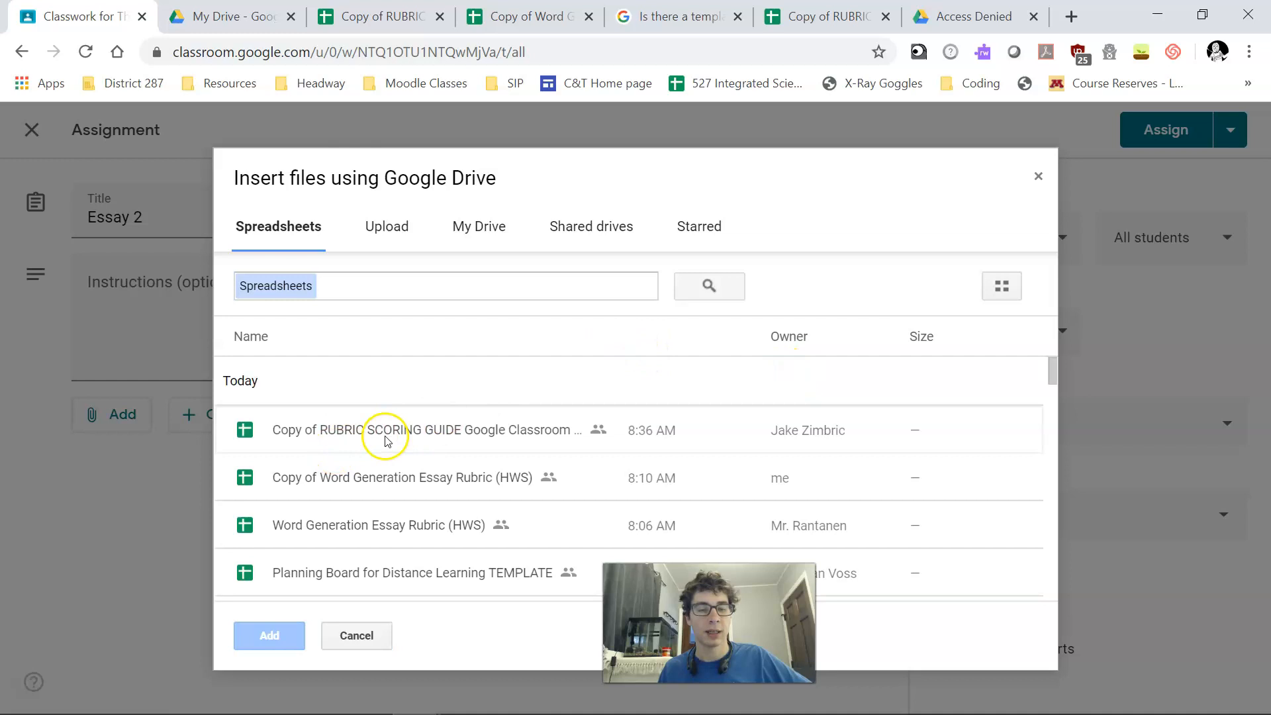
click(388, 440)
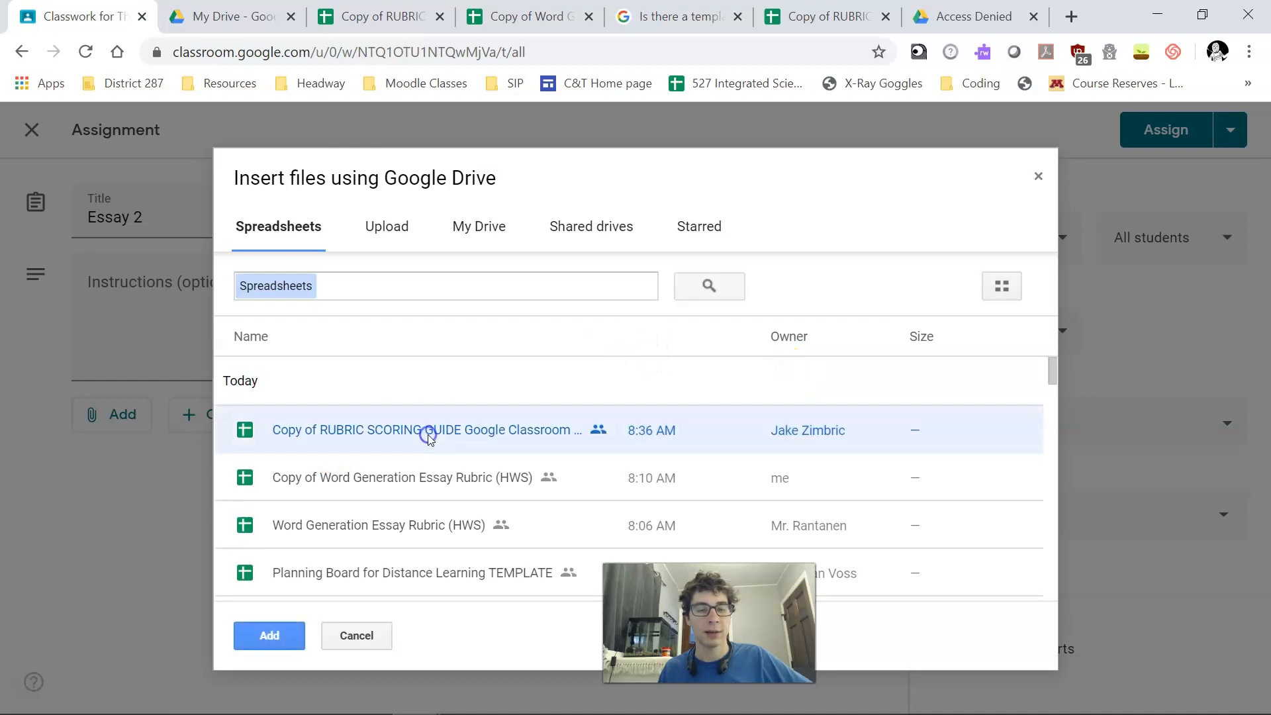
click(269, 636)
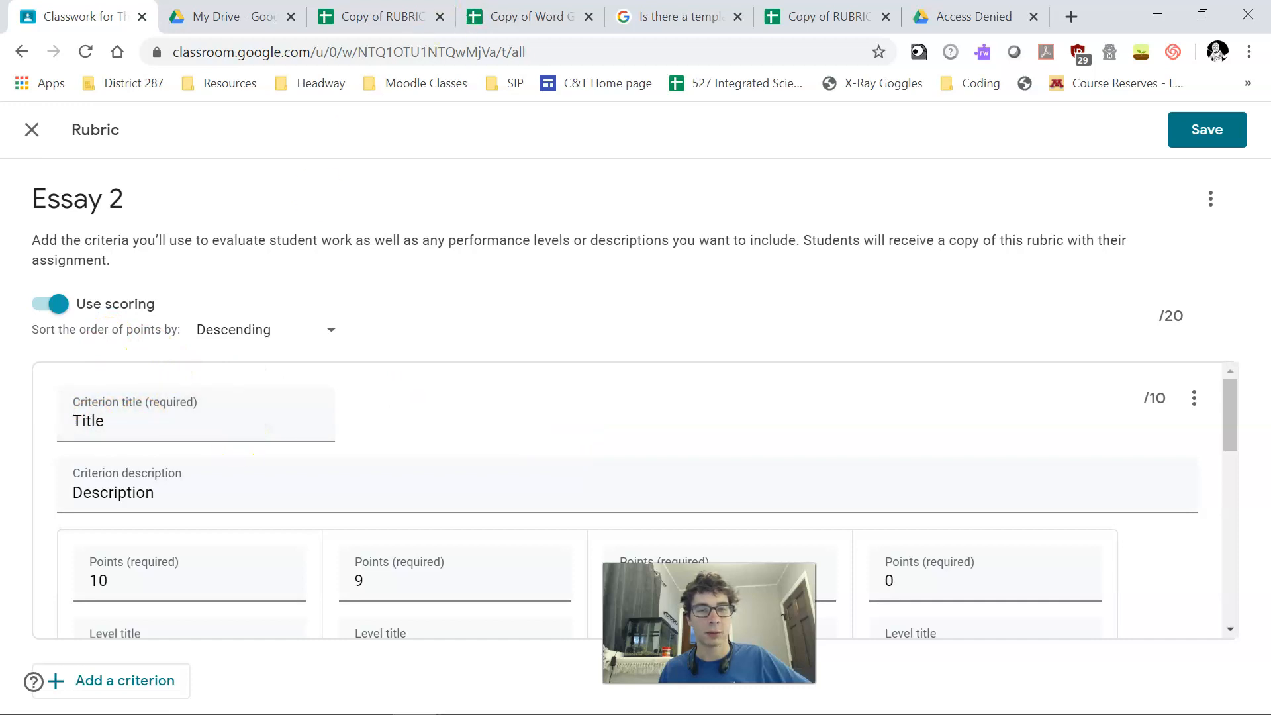
- Compare the imported rubric's criterion, points, level titles and descriptions with the template spreadsheet in Google Sheets
click(382, 17)
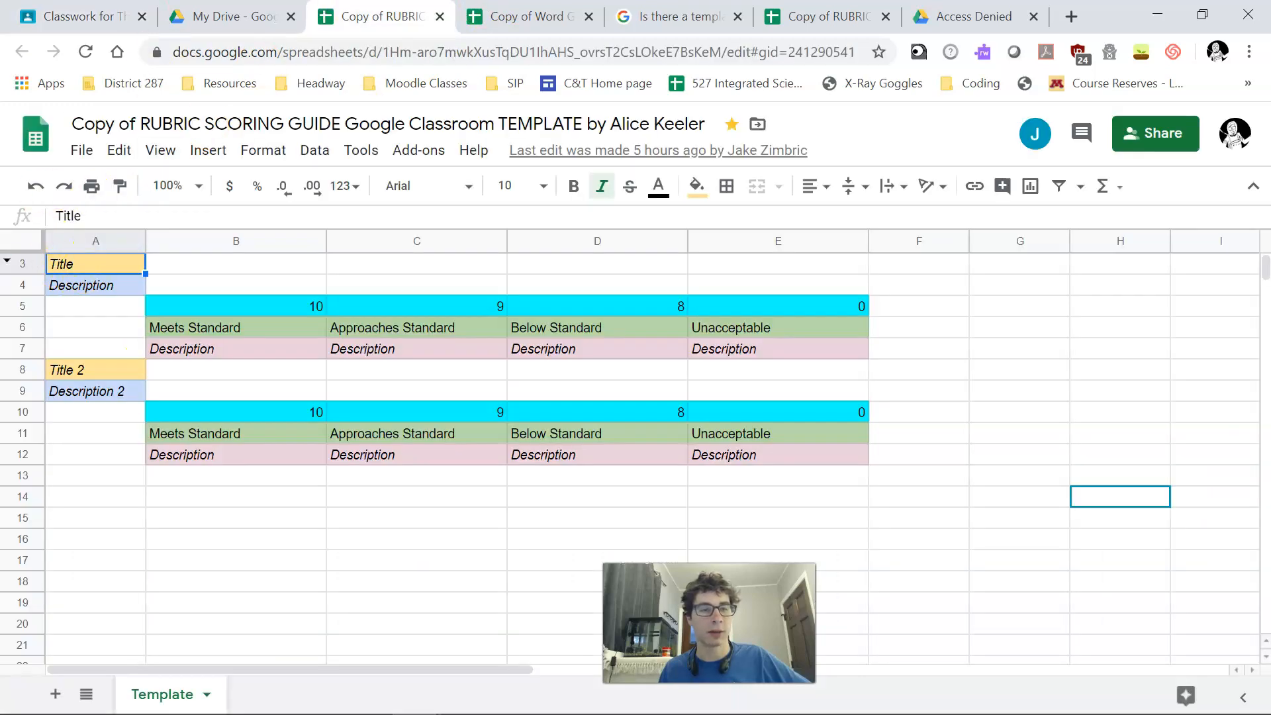
click(84, 16)
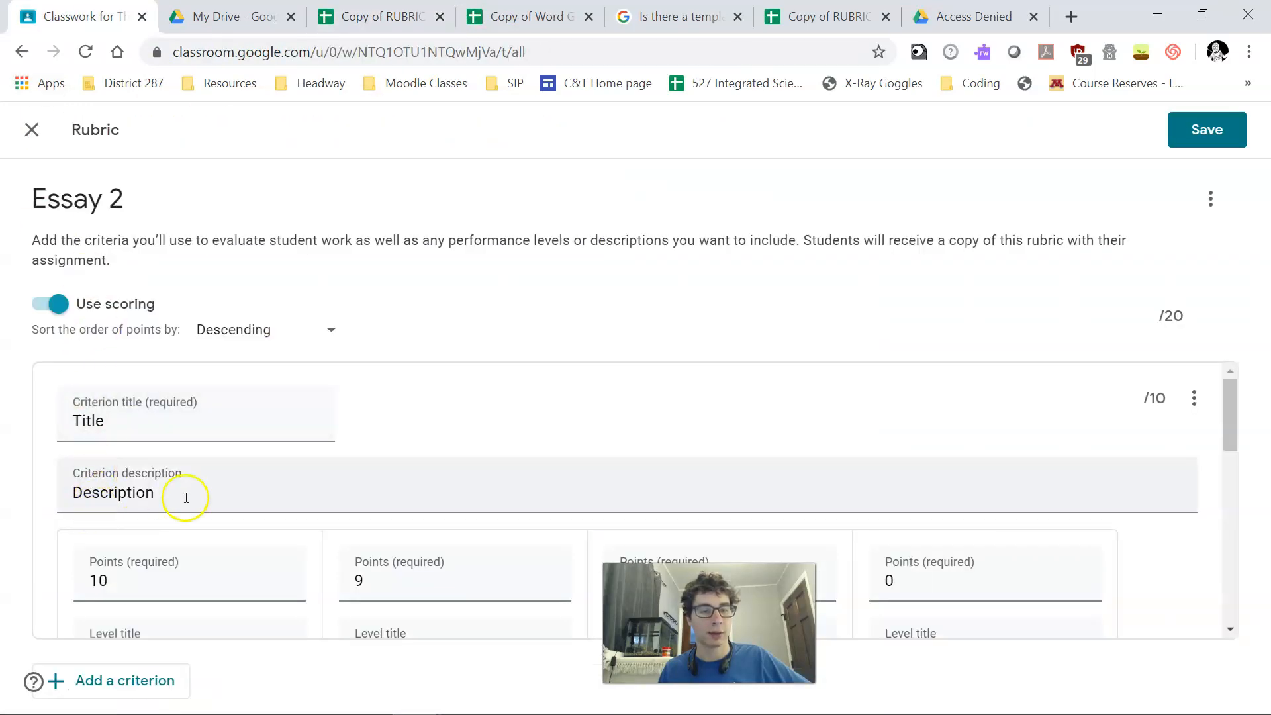
scroll(618, 514, down, 3)
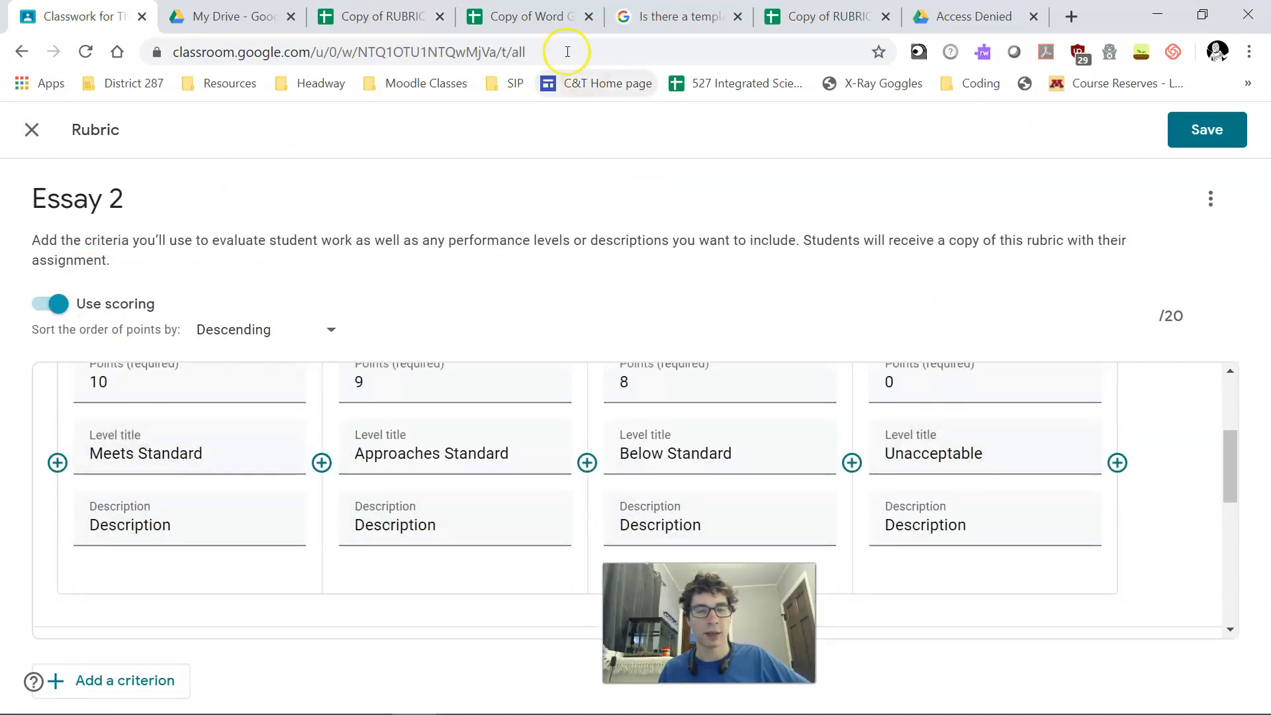
click(375, 17)
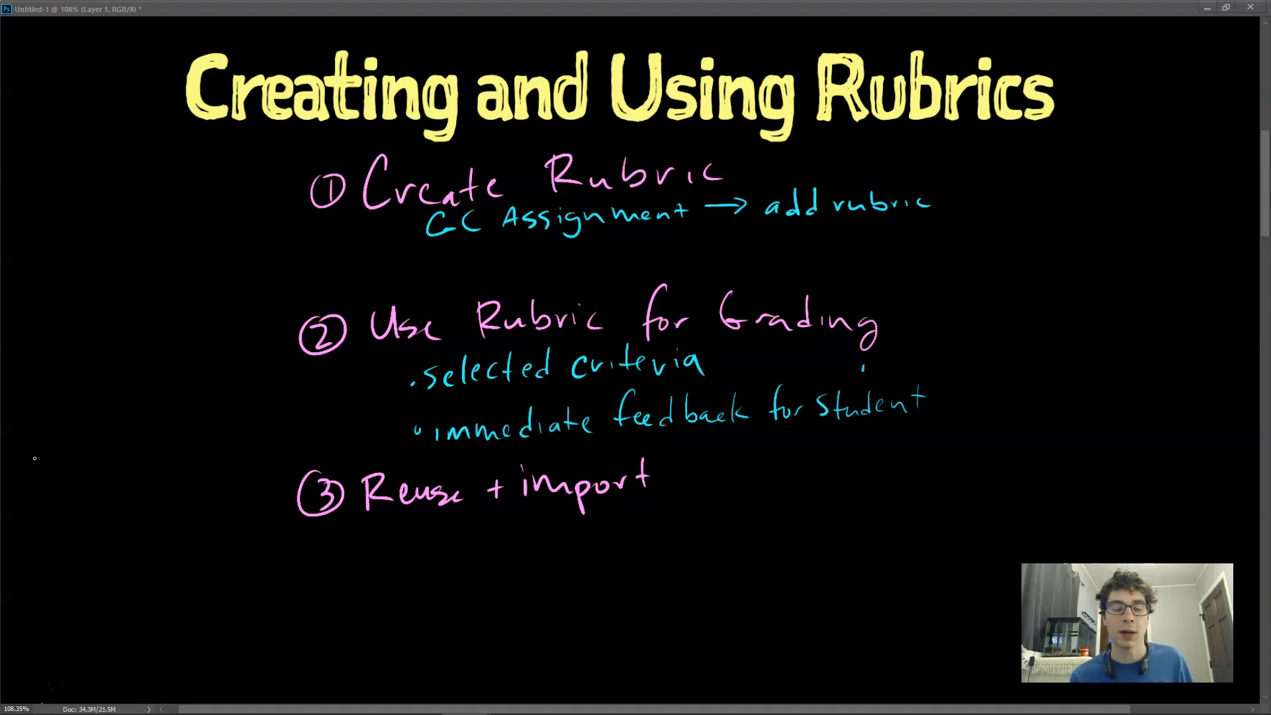
- In the Photoshop notes, handwrite "Reuse GC rubric" in cyan beneath the "Reuse + import" heading
mouse_move(425, 533)
mouse_down()
mouse_move(427, 560)
mouse_move(472, 556)
mouse_up()
drag(496, 558, 744, 544)
drag(758, 529, 758, 551)
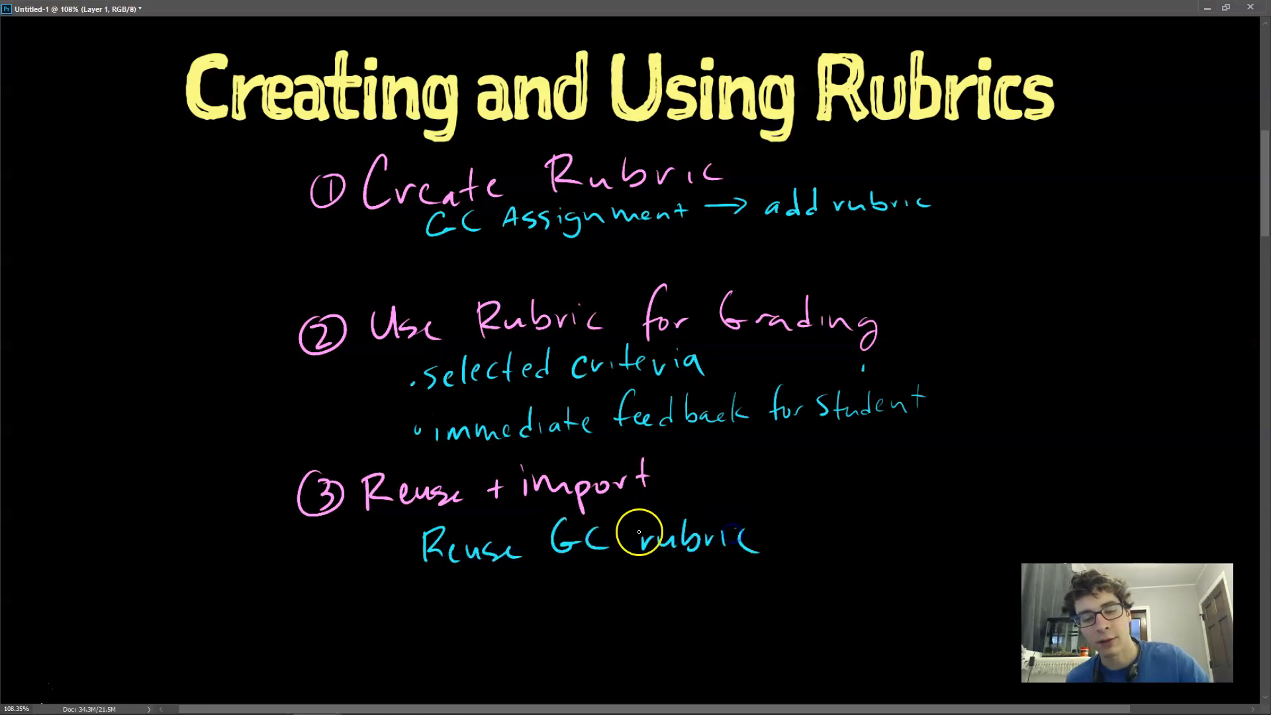
- Handwrite the indented note "Steal from shared classes!" in cyan beneath the "Reuse GC rubric" line
drag(484, 583, 471, 609)
mouse_move(498, 581)
mouse_down()
mouse_move(499, 607)
mouse_move(508, 589)
mouse_up()
mouse_move(507, 599)
mouse_down()
mouse_move(568, 607)
mouse_move(582, 591)
mouse_up()
mouse_move(585, 605)
mouse_down()
mouse_move(606, 593)
mouse_move(652, 607)
mouse_move(742, 599)
mouse_up()
mouse_move(749, 573)
mouse_down()
mouse_move(750, 602)
mouse_move(794, 596)
mouse_up()
drag(811, 584, 864, 593)
drag(886, 542, 878, 573)
click(879, 593)
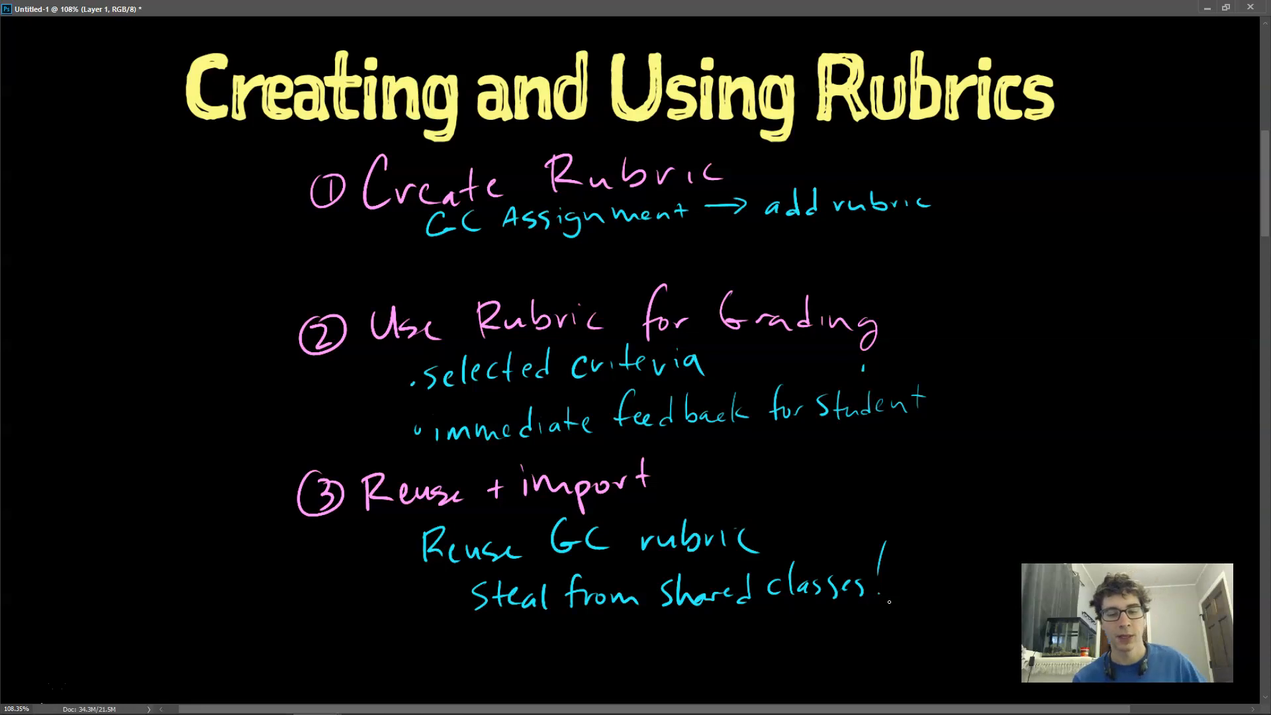
- Handwrite "Import spreadsheet w/ template" in cyan as the last line of the "Reuse + import" notes
mouse_move(427, 632)
mouse_down()
mouse_move(429, 668)
mouse_move(475, 672)
mouse_move(534, 651)
mouse_up()
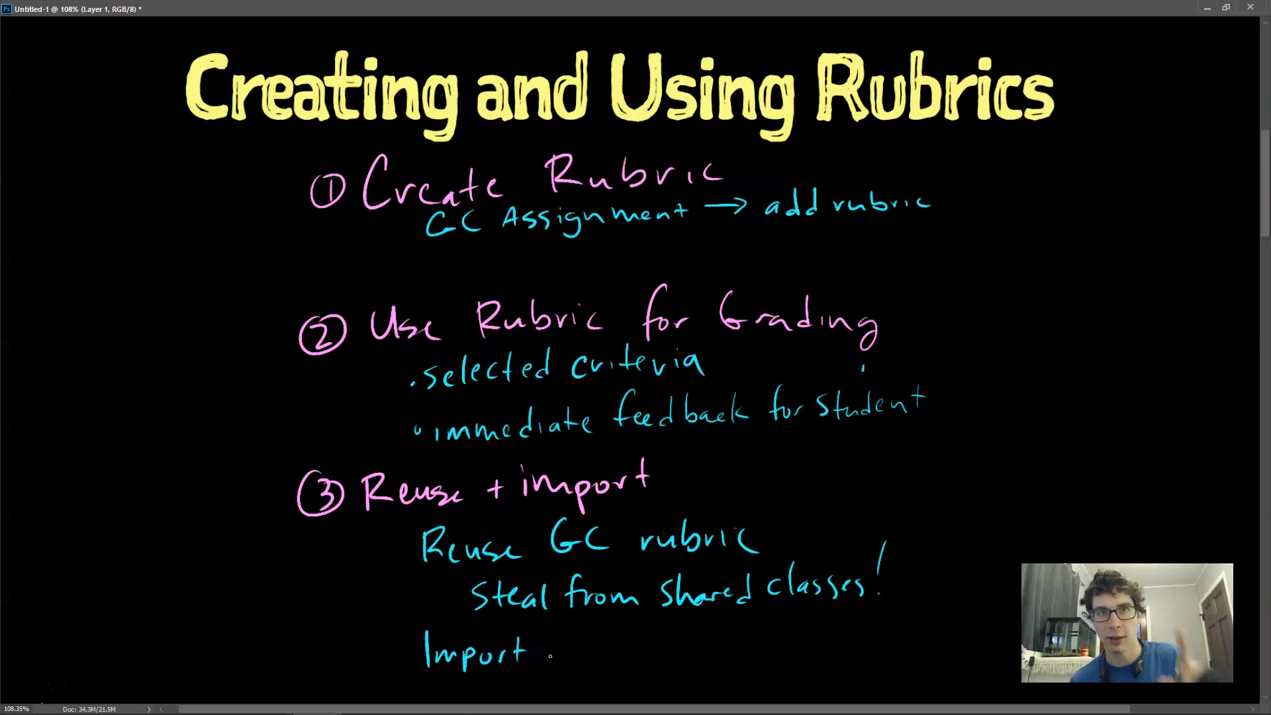
mouse_move(559, 643)
mouse_down()
mouse_move(549, 672)
mouse_move(674, 648)
mouse_move(758, 645)
mouse_move(764, 659)
mouse_up()
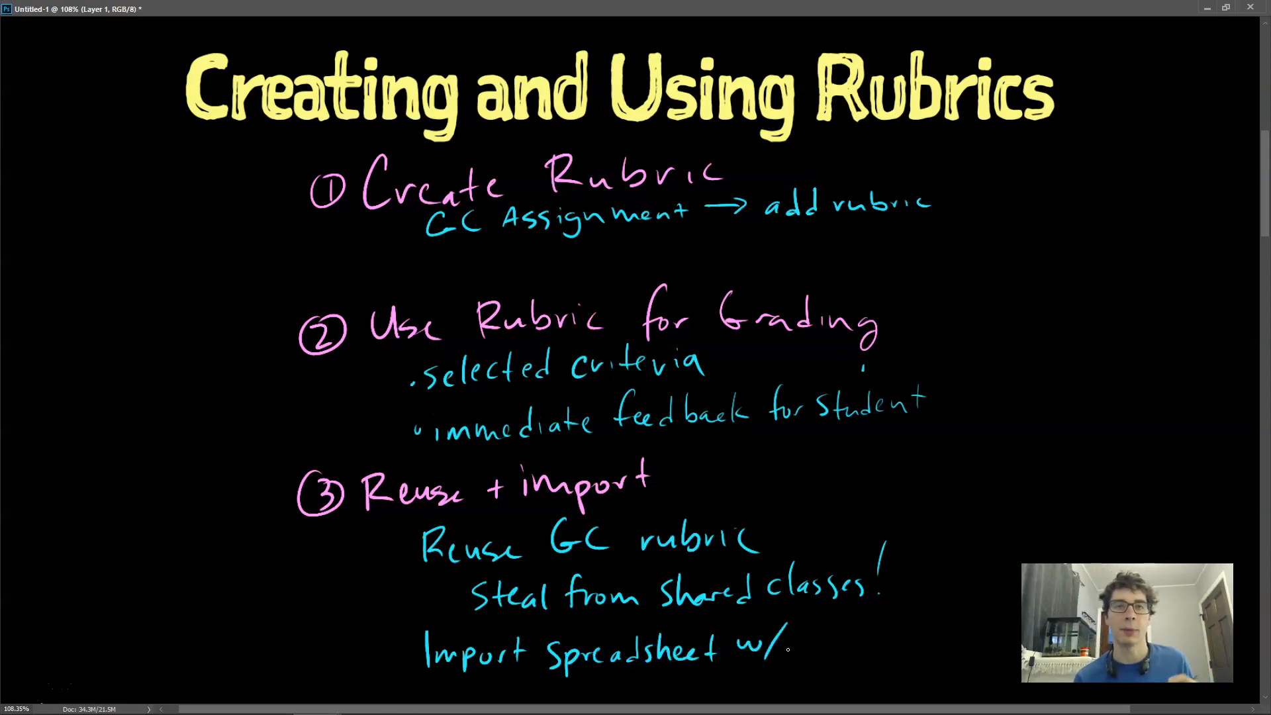
drag(799, 626, 794, 655)
drag(789, 646, 806, 643)
drag(813, 652, 854, 652)
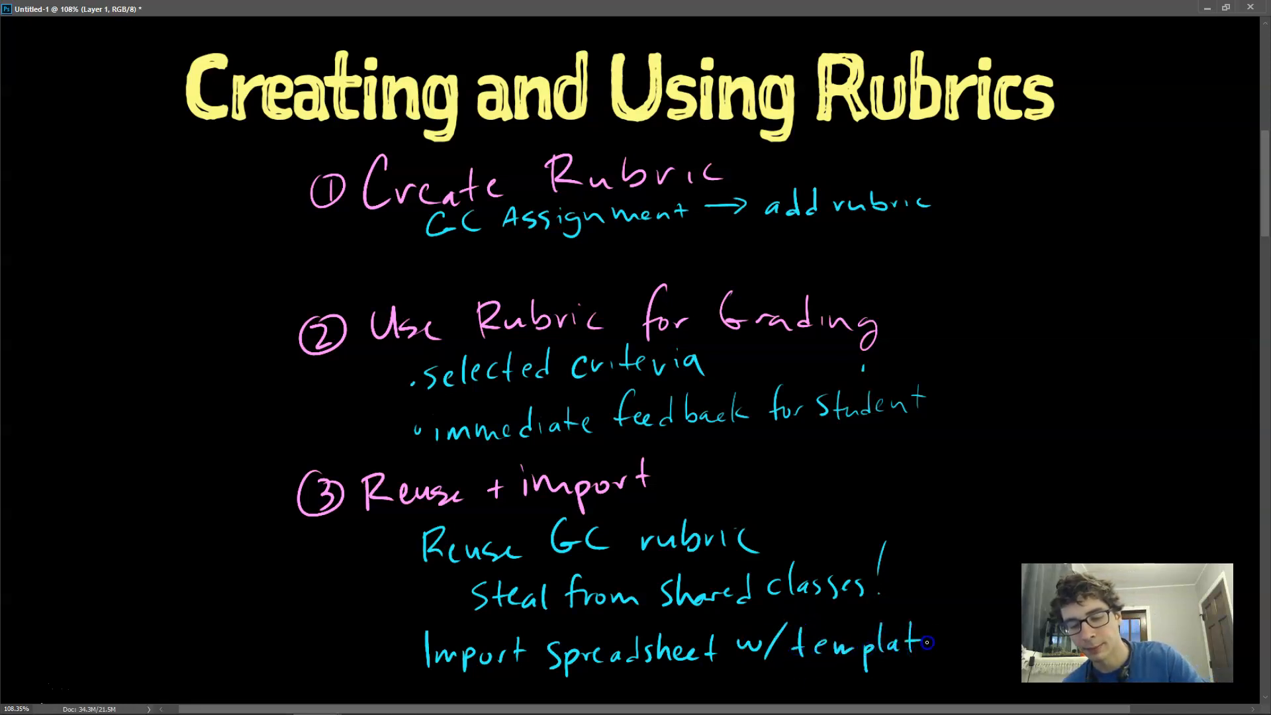